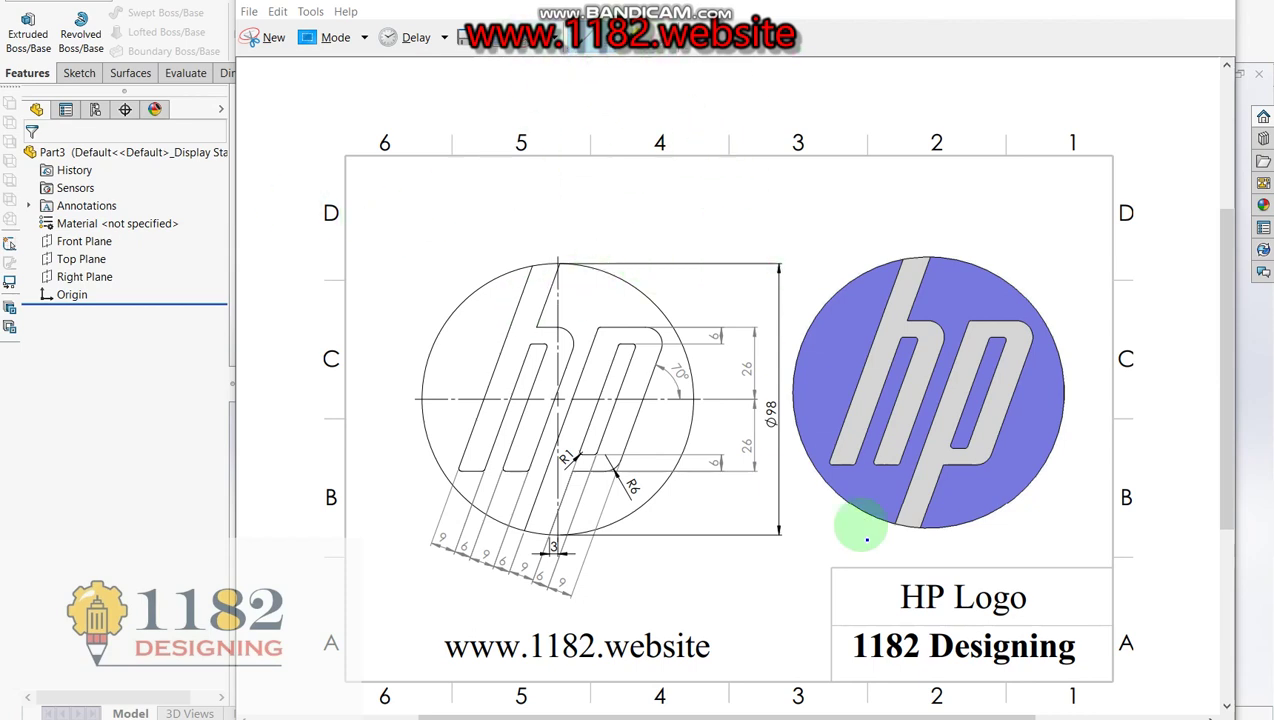
Step: Mark the HP Logo title and Ø98 on the reference drawing, close it, and sketch an extrusion on Front Plane
{"action": "mouse_move", "coordinate": [886, 580]}
{"action": "left_mouse_down"}
{"action": "mouse_move", "coordinate": [900, 625]}
{"action": "mouse_move", "coordinate": [1058, 630]}
{"action": "mouse_move", "coordinate": [1055, 582]}
{"action": "mouse_move", "coordinate": [910, 560]}
{"action": "mouse_move", "coordinate": [840, 576]}
{"action": "left_mouse_up"}
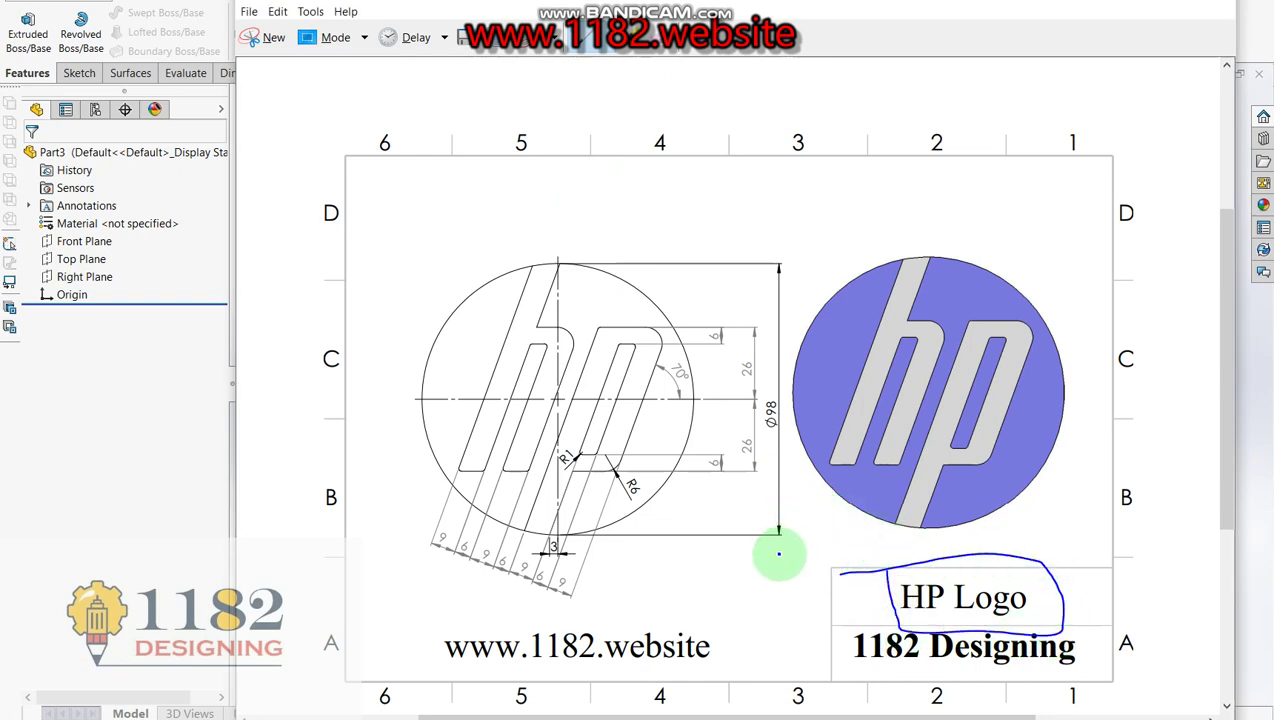
{"action": "left_click_drag", "start_coordinate": [766, 404], "coordinate": [758, 425]}
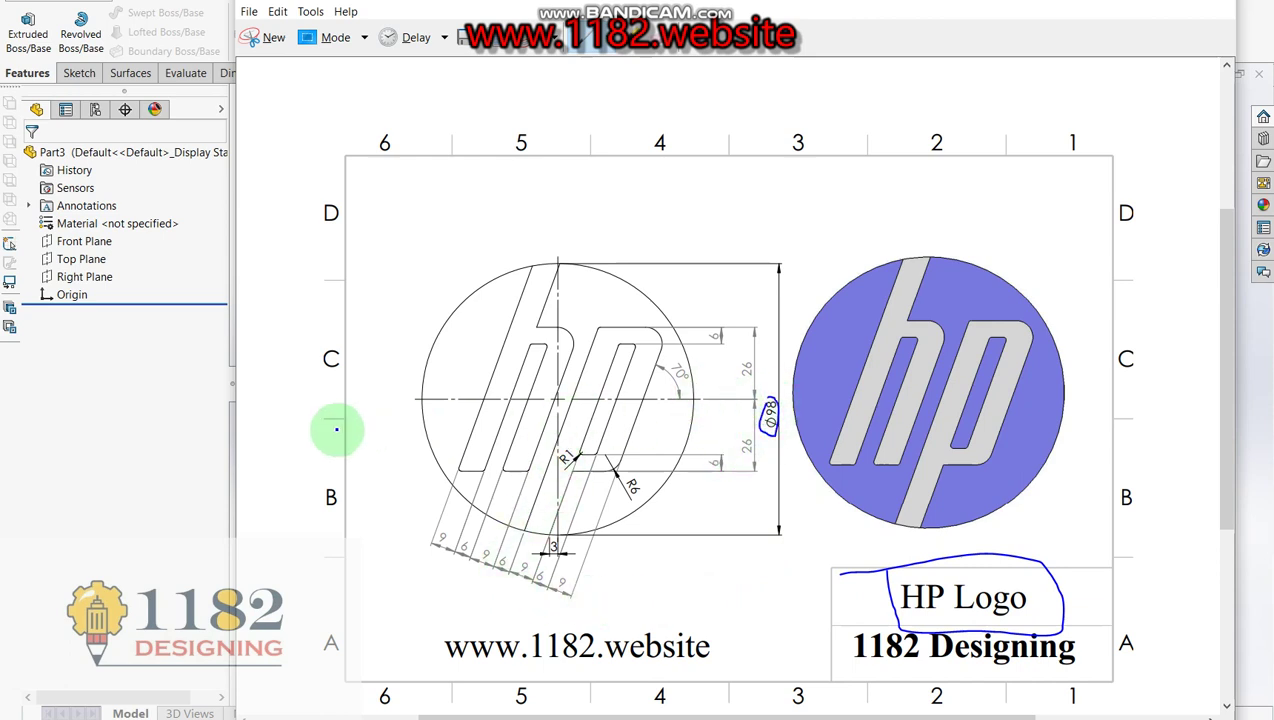
{"action": "left_click", "coordinate": [122, 358]}
{"action": "left_click", "coordinate": [28, 30]}
{"action": "left_click", "coordinate": [557, 229]}
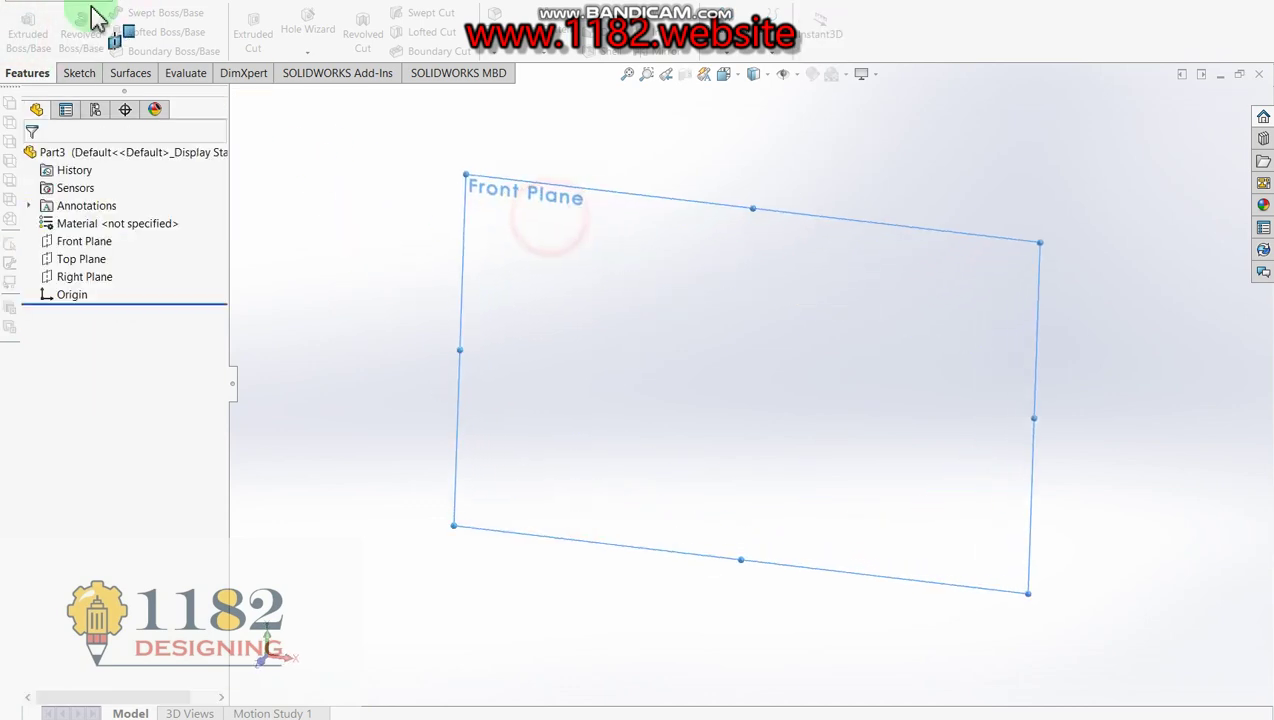
Step: Draw a circle centred on the origin and dimension its diameter to 98 mm
{"action": "left_click", "coordinate": [165, 15]}
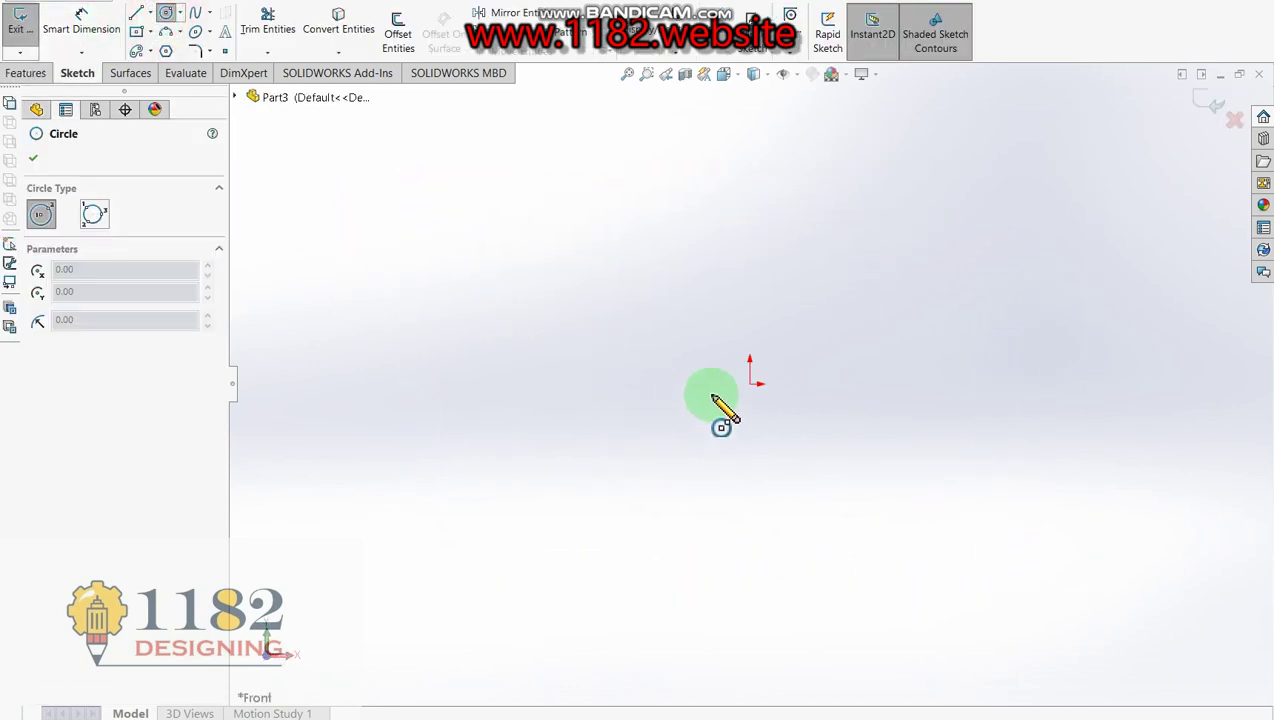
{"action": "left_click_drag", "start_coordinate": [751, 383], "coordinate": [812, 436]}
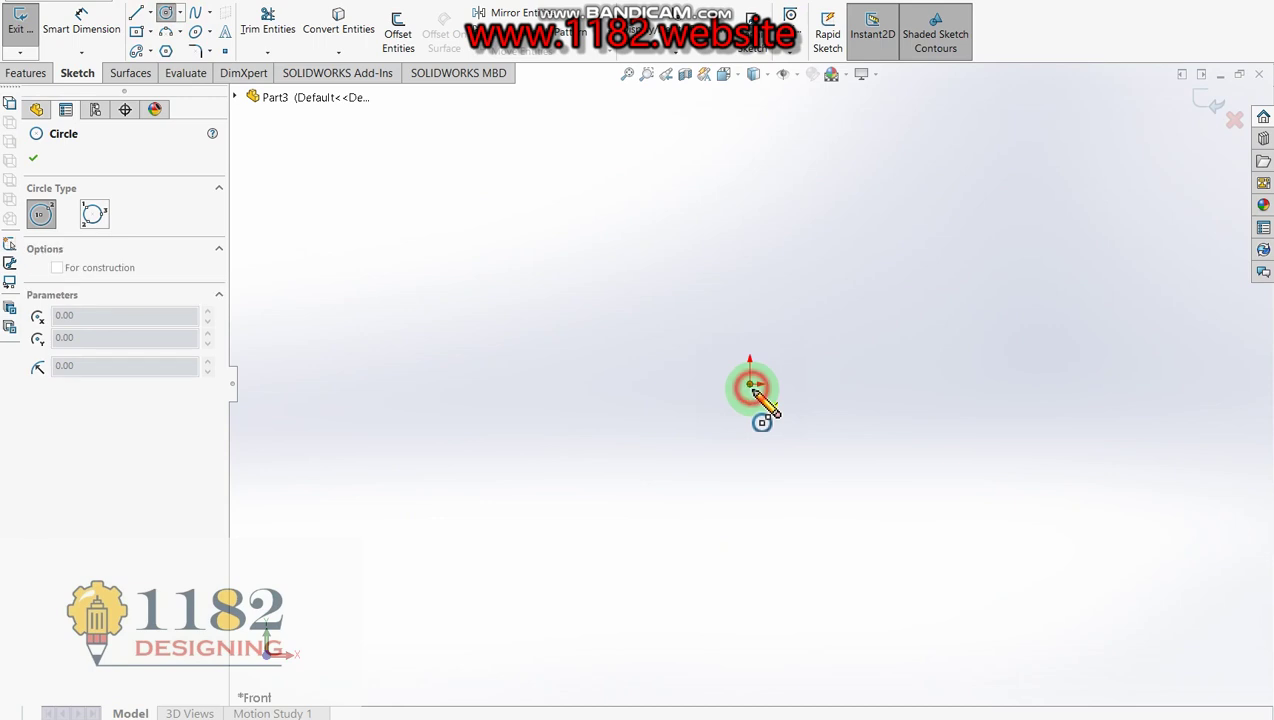
{"action": "left_click", "coordinate": [82, 20]}
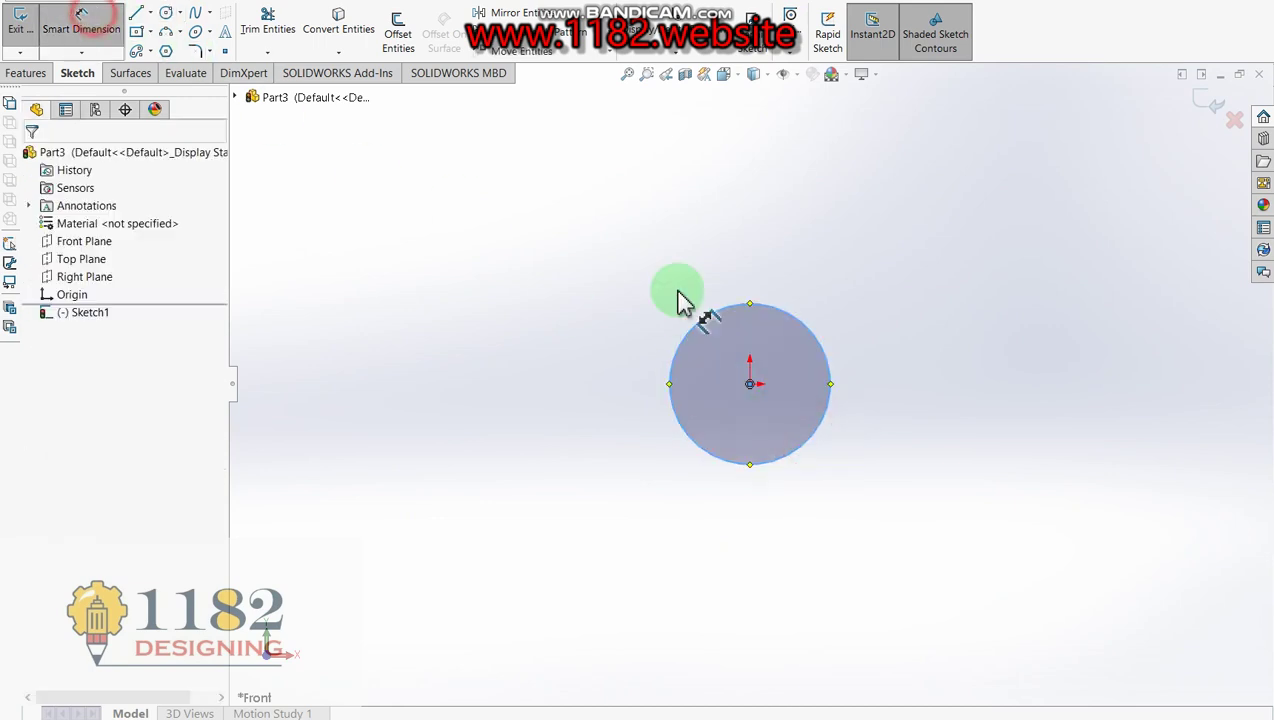
{"action": "left_click", "coordinate": [826, 440]}
{"action": "left_click", "coordinate": [884, 424]}
{"action": "type", "text": "98"}
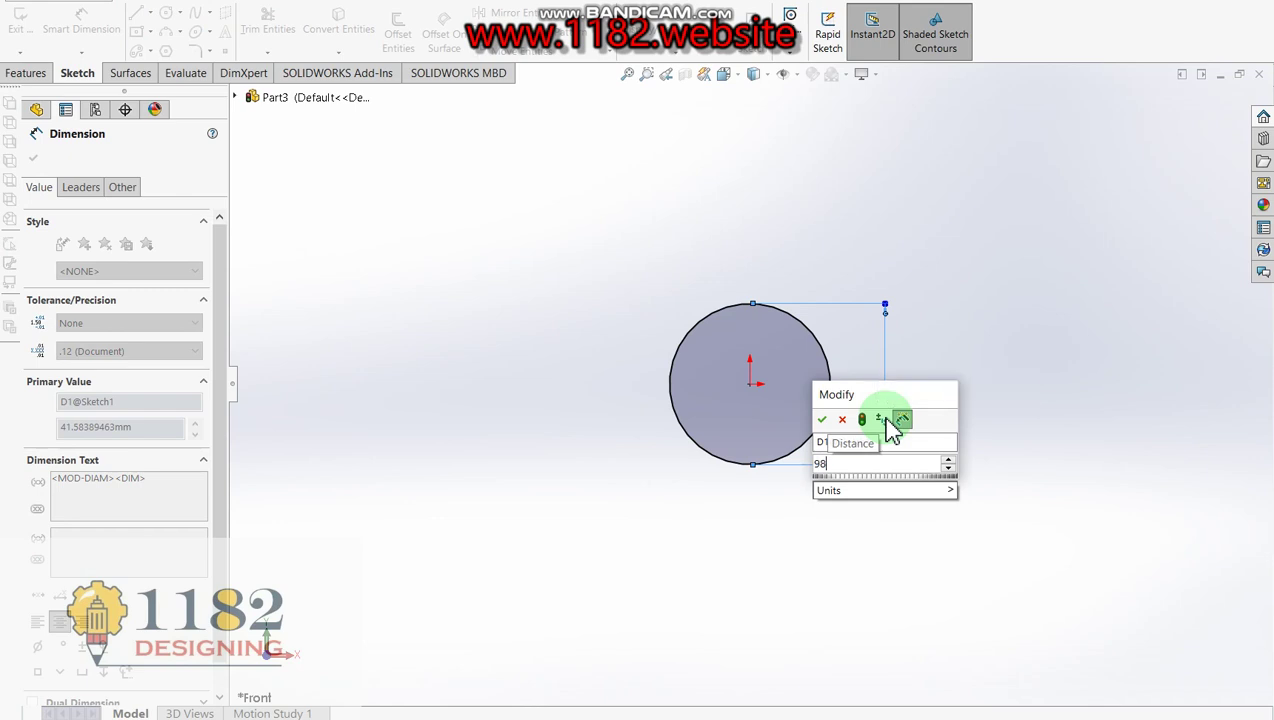
{"action": "key", "text": "Return"}
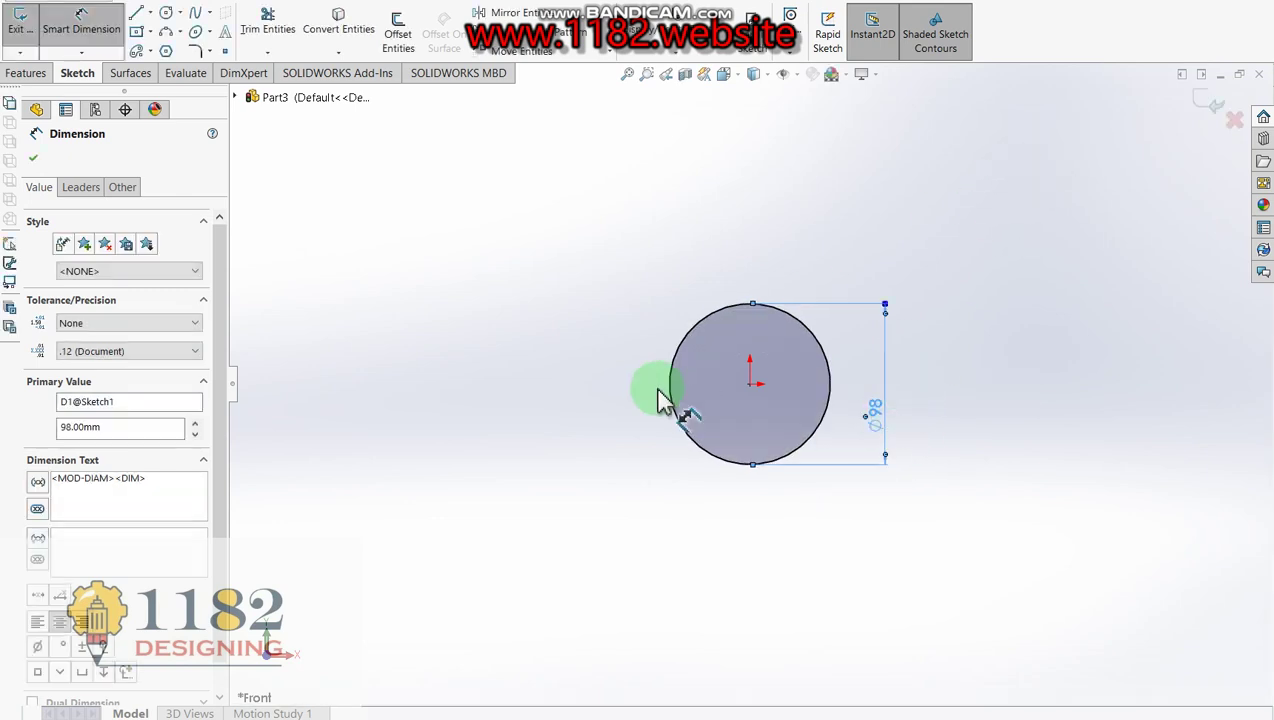
Step: Add horizontal and vertical centerlines spanning the circle between its quadrants
{"action": "left_click", "coordinate": [150, 12]}
{"action": "left_click", "coordinate": [165, 54]}
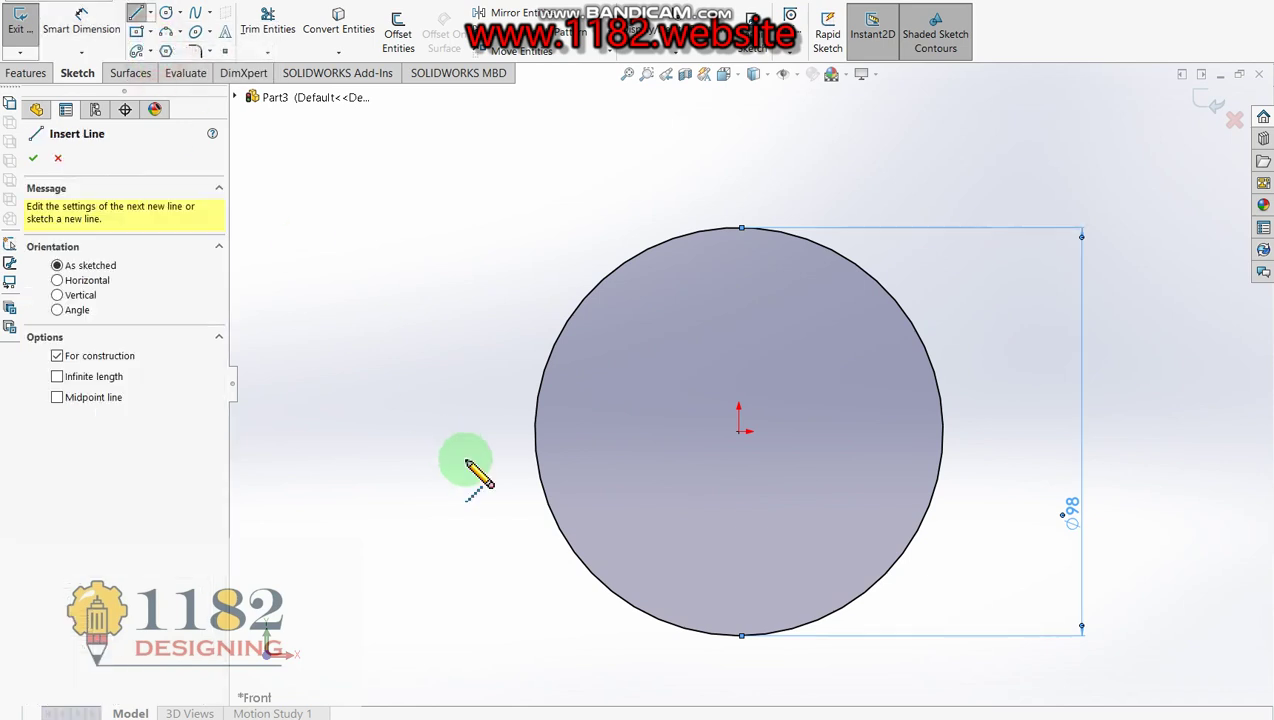
{"action": "left_click", "coordinate": [537, 436]}
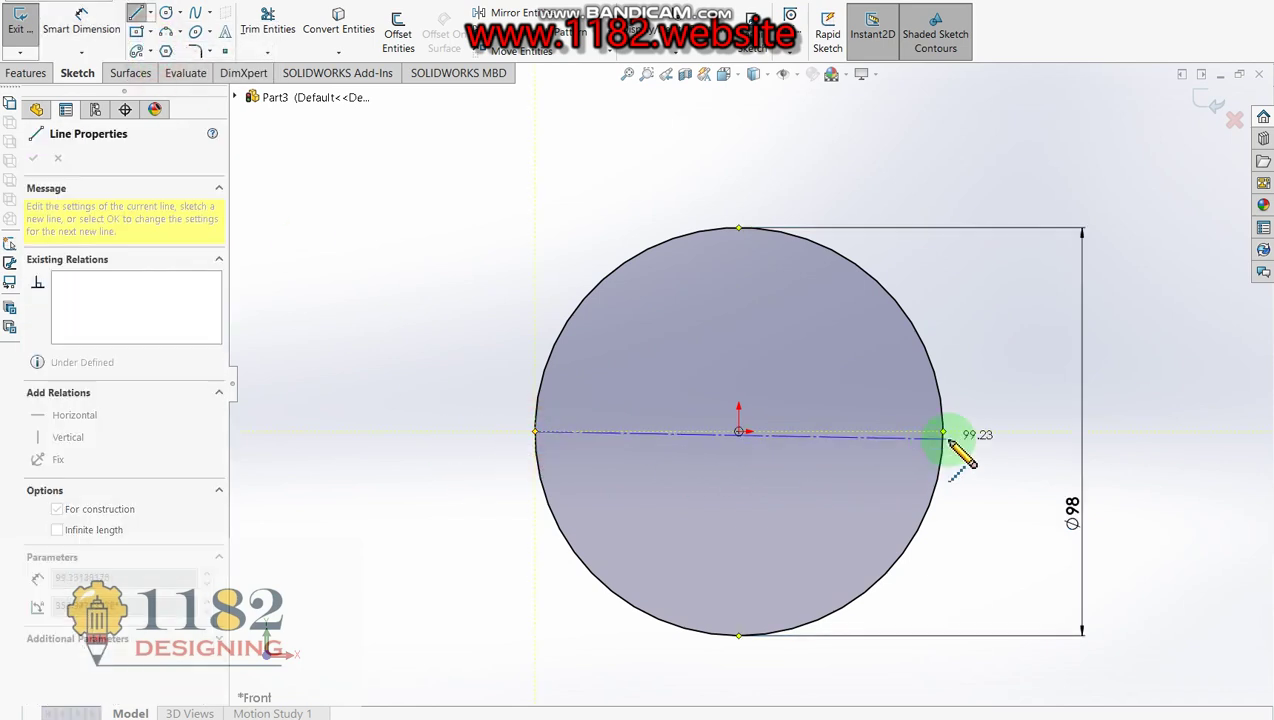
{"action": "left_click", "coordinate": [943, 432]}
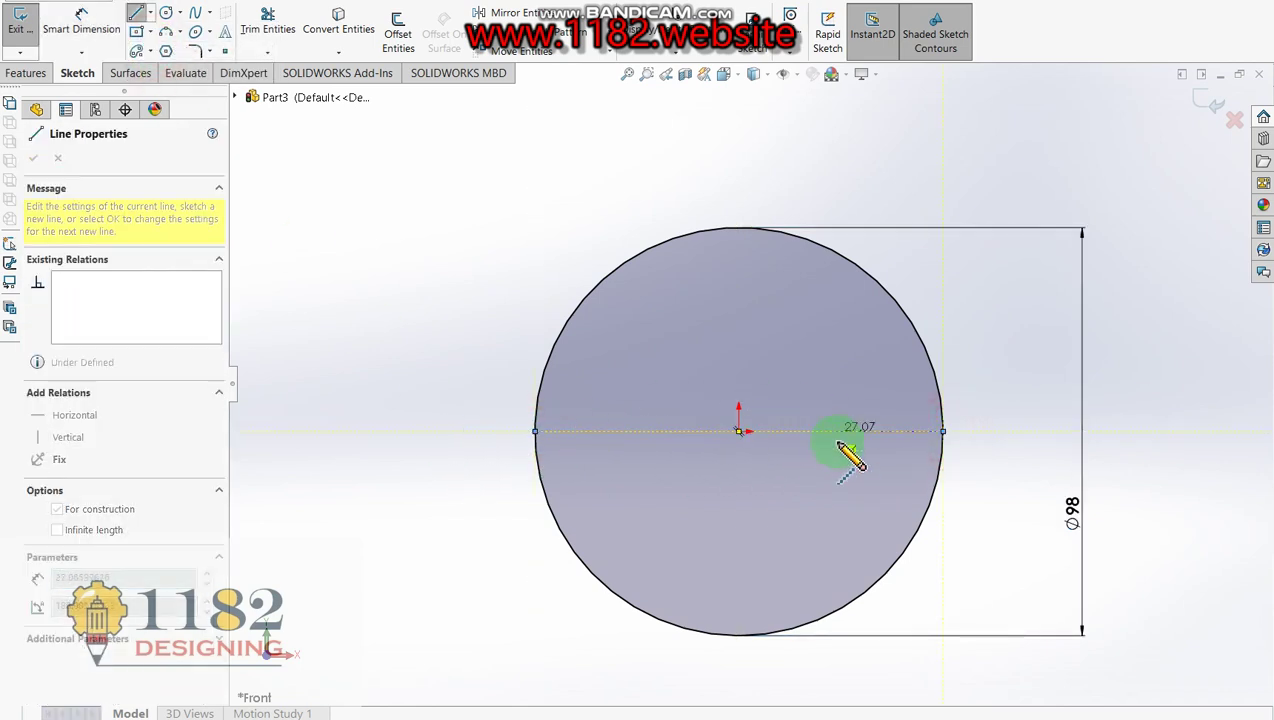
{"action": "key", "text": "Escape"}
{"action": "left_click", "coordinate": [150, 13]}
{"action": "left_click", "coordinate": [163, 48]}
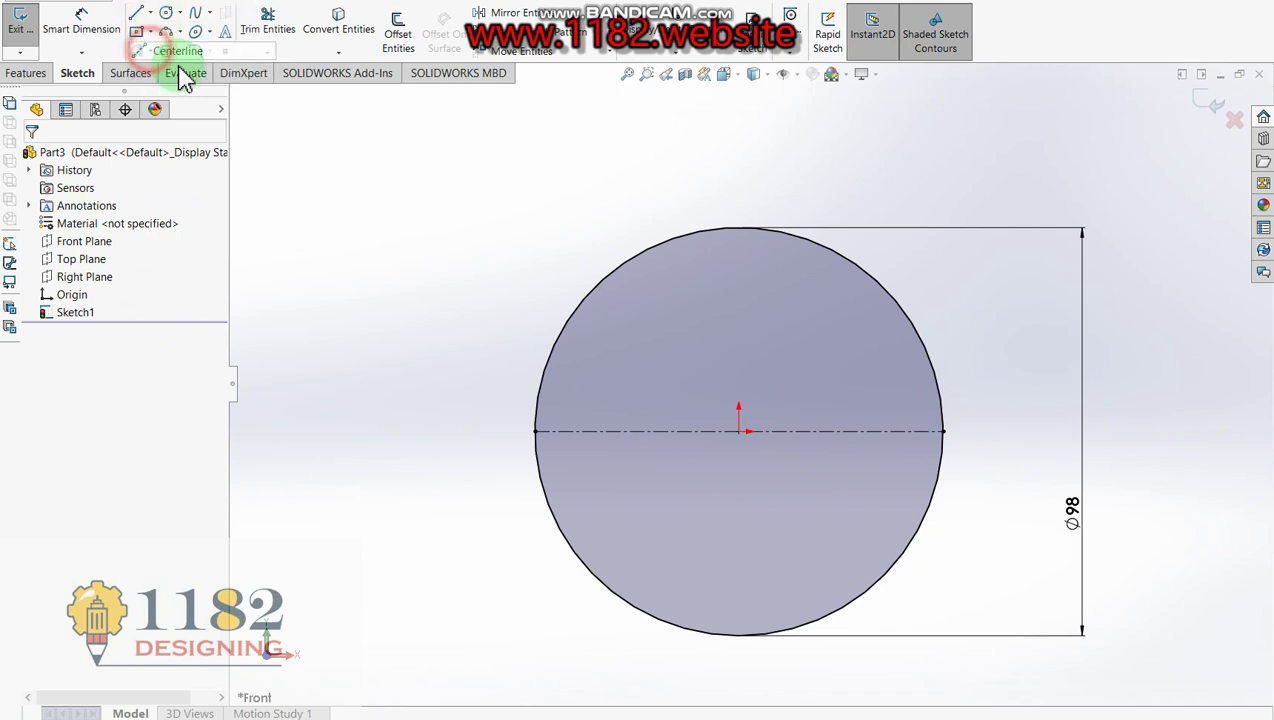
{"action": "left_click", "coordinate": [740, 229]}
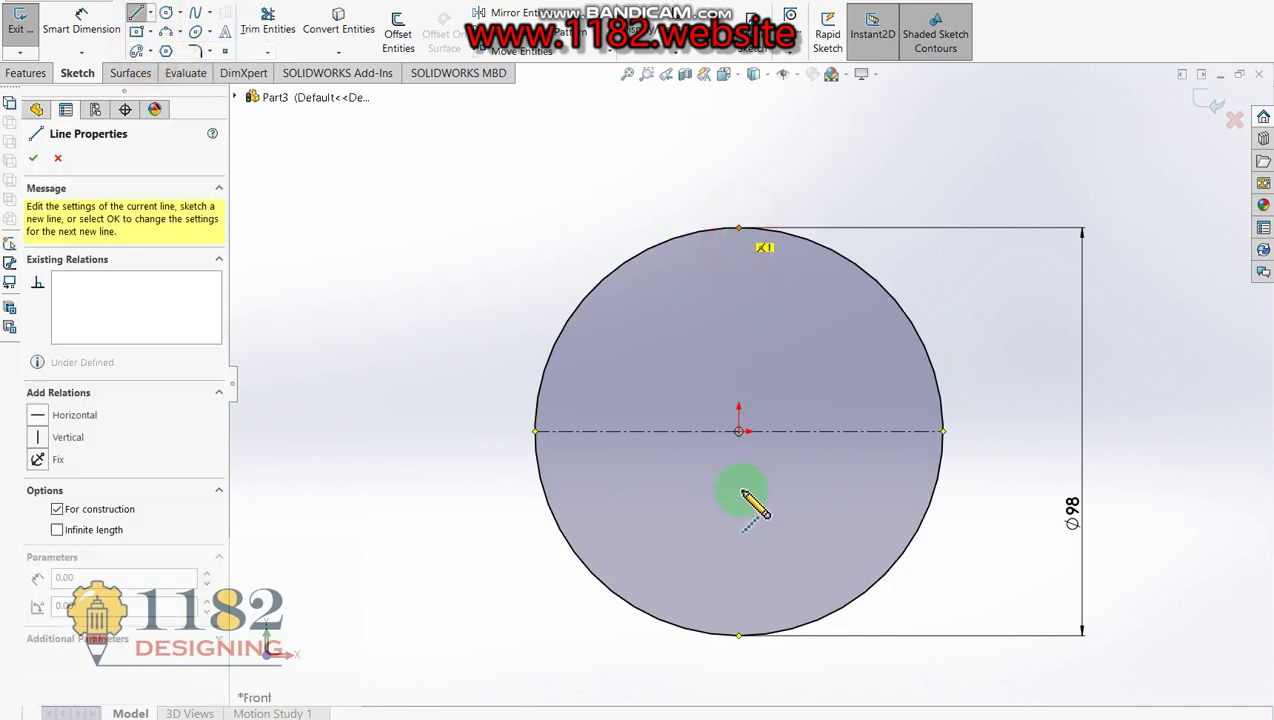
{"action": "left_click", "coordinate": [740, 635]}
{"action": "key", "text": "Escape"}
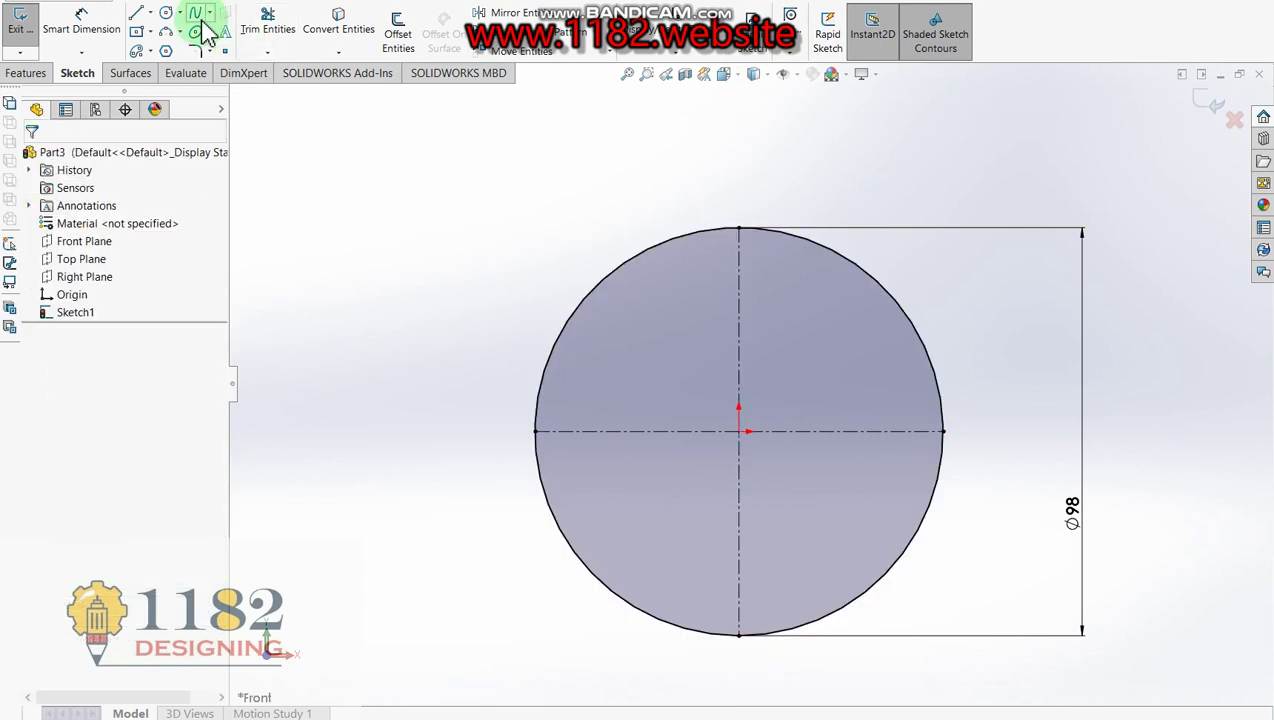
Step: Draw a slanted line across the circle, then delete it
{"action": "left_click", "coordinate": [136, 12]}
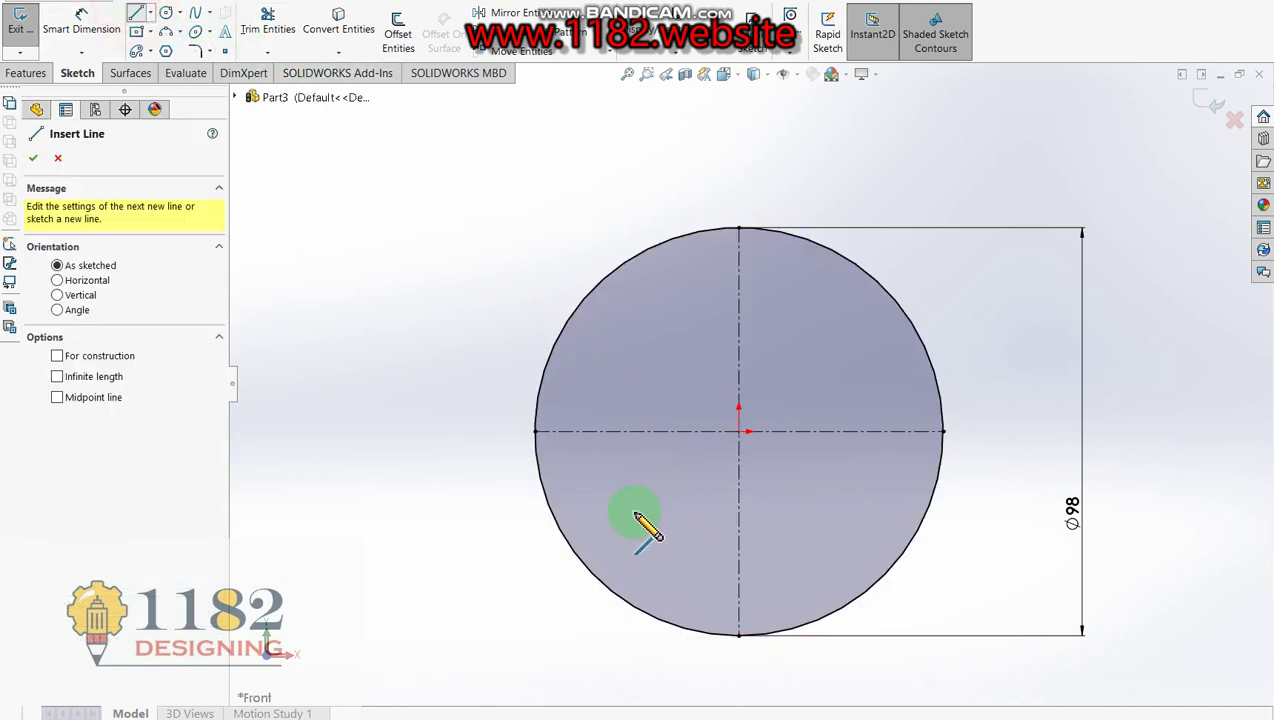
{"action": "left_click", "coordinate": [697, 631]}
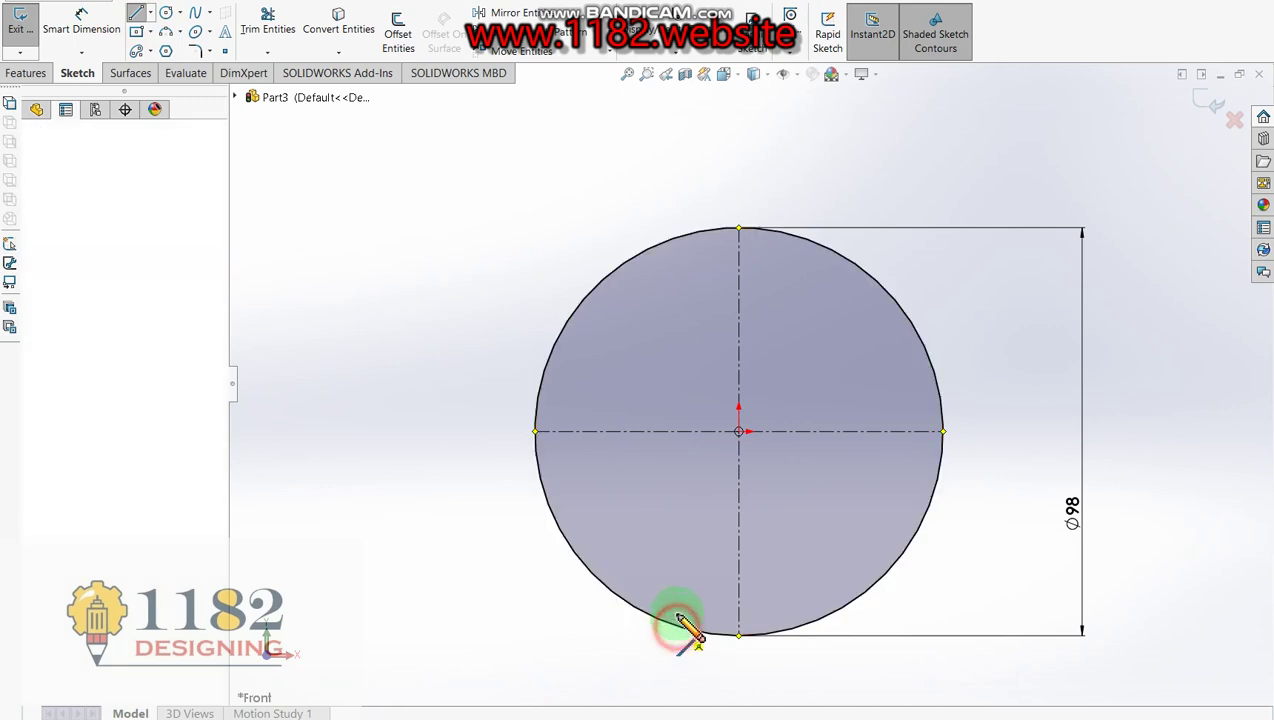
{"action": "left_click", "coordinate": [778, 231]}
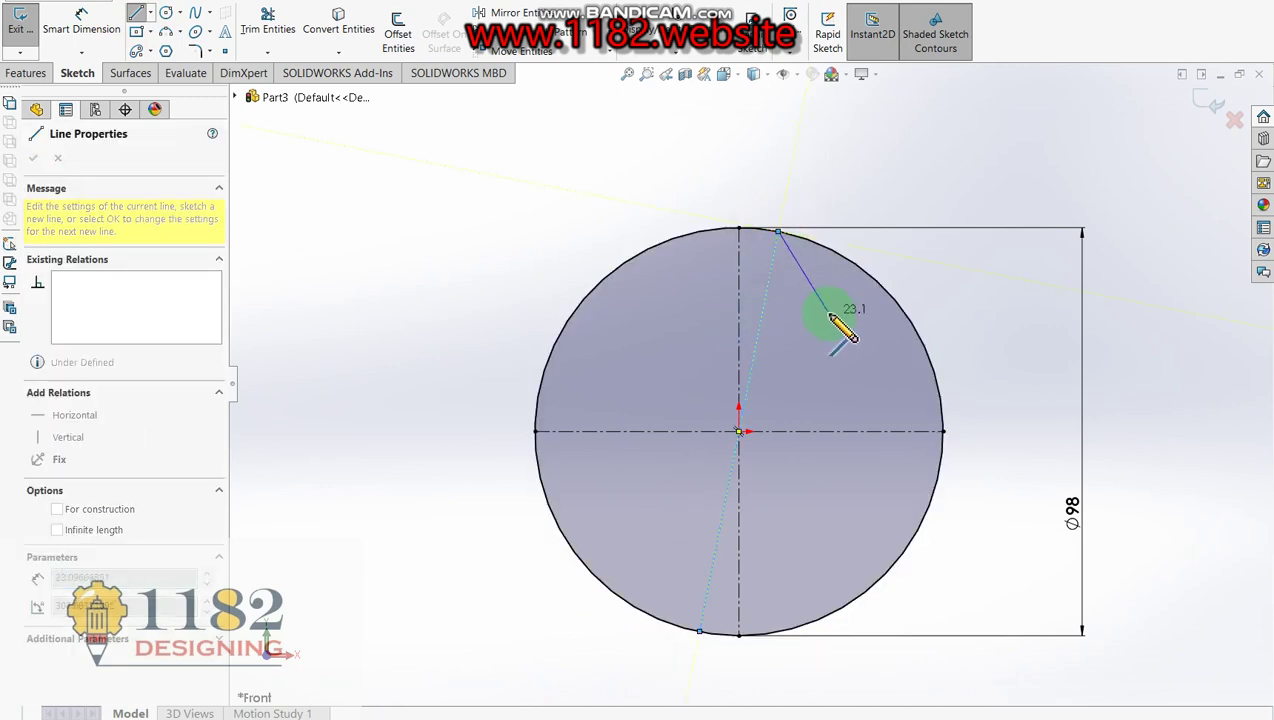
{"action": "key", "text": "Escape"}
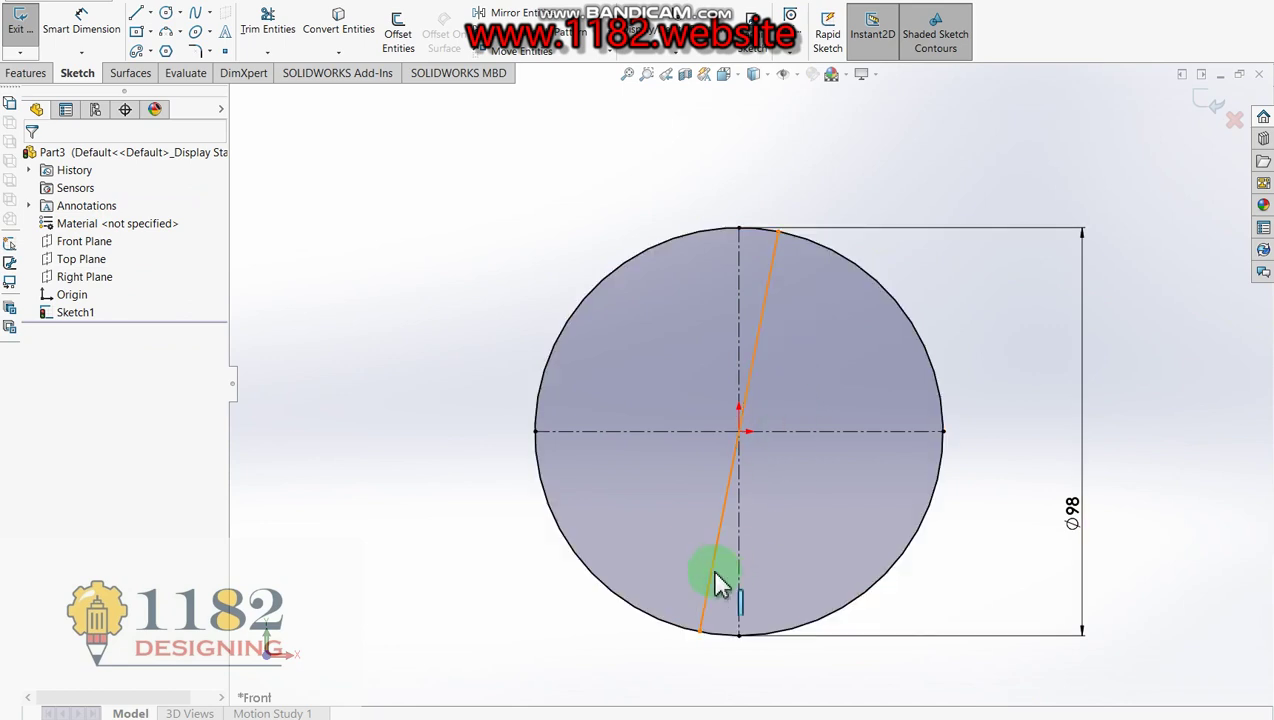
{"action": "left_click", "coordinate": [64, 26]}
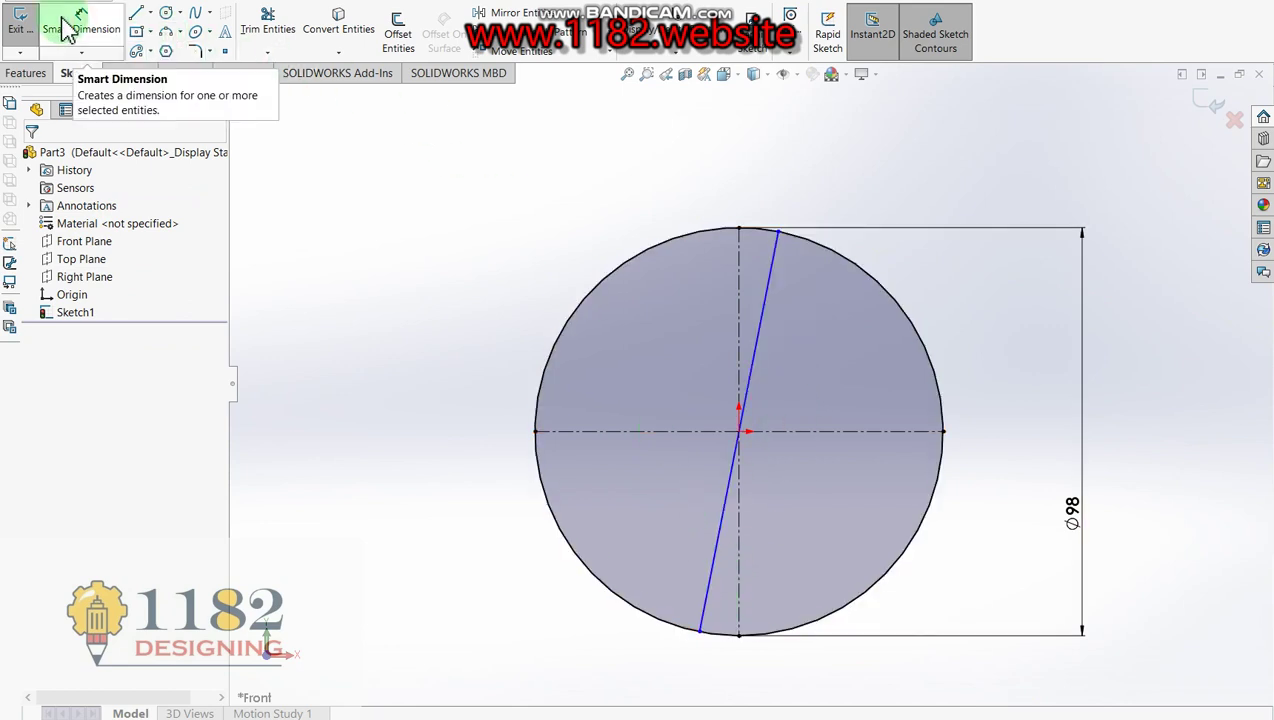
{"action": "left_click", "coordinate": [769, 282]}
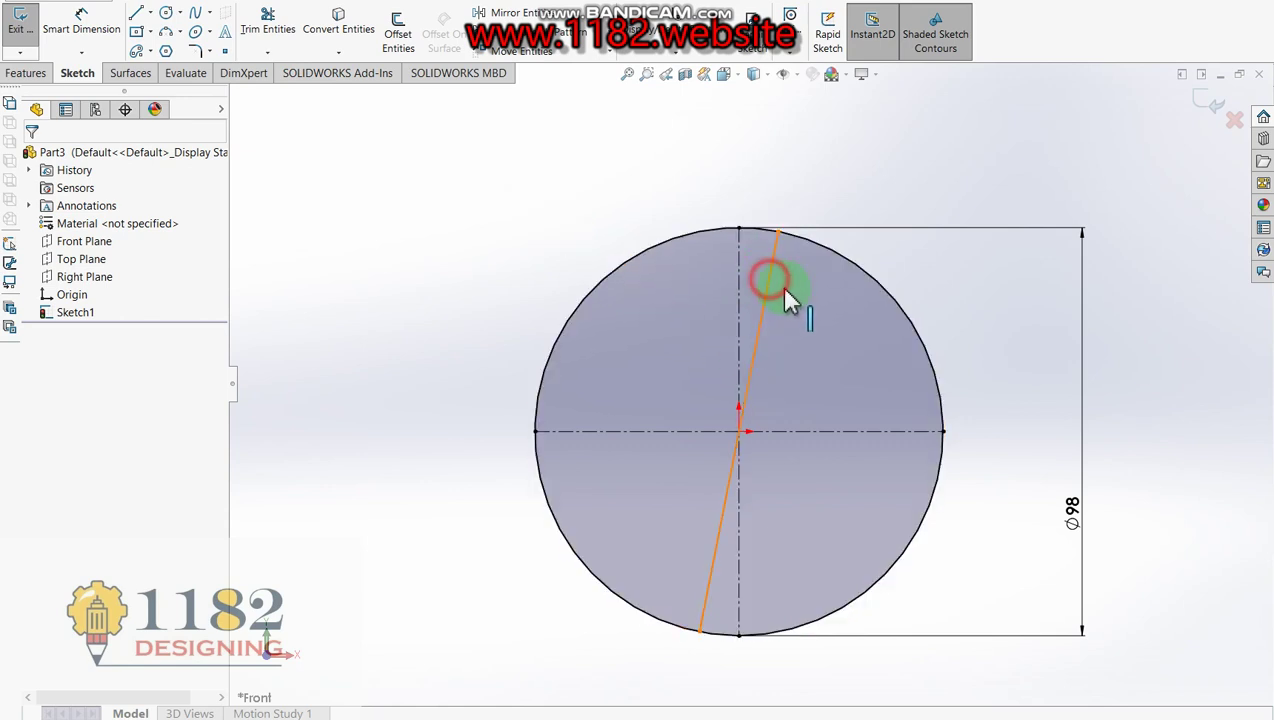
{"action": "left_click", "coordinate": [783, 348]}
{"action": "left_click", "coordinate": [760, 346]}
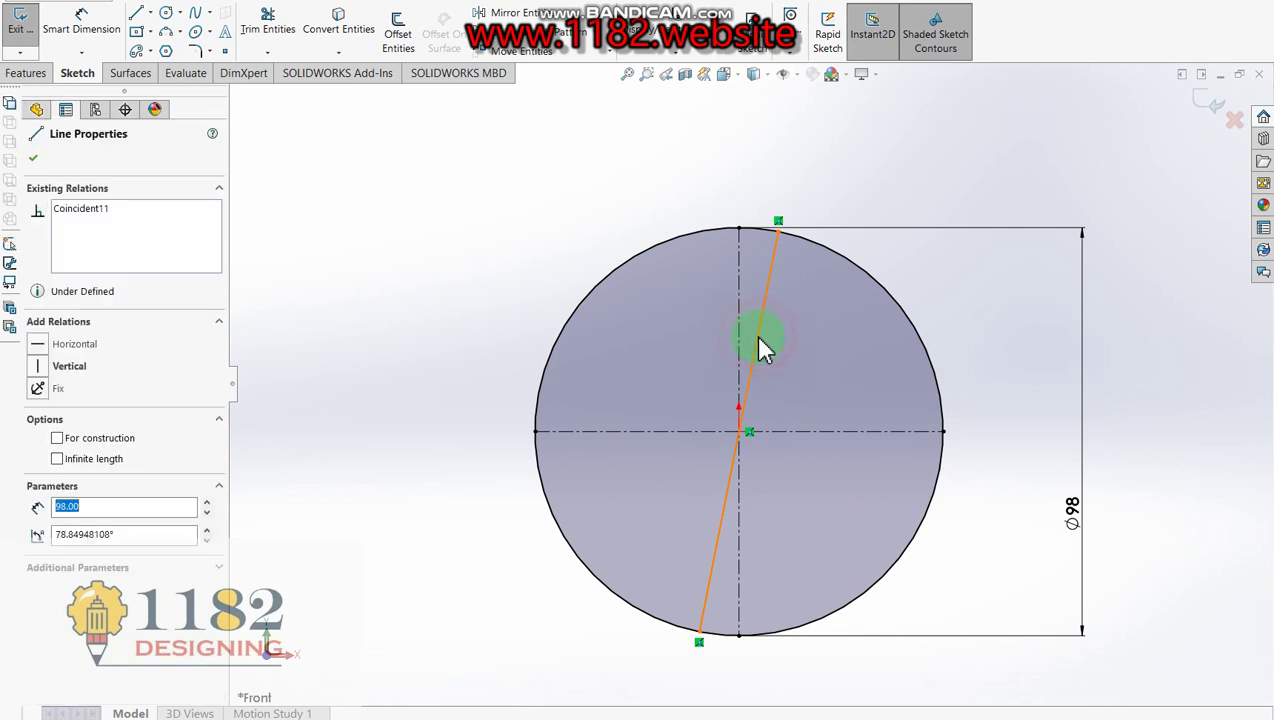
{"action": "key", "text": "Delete"}
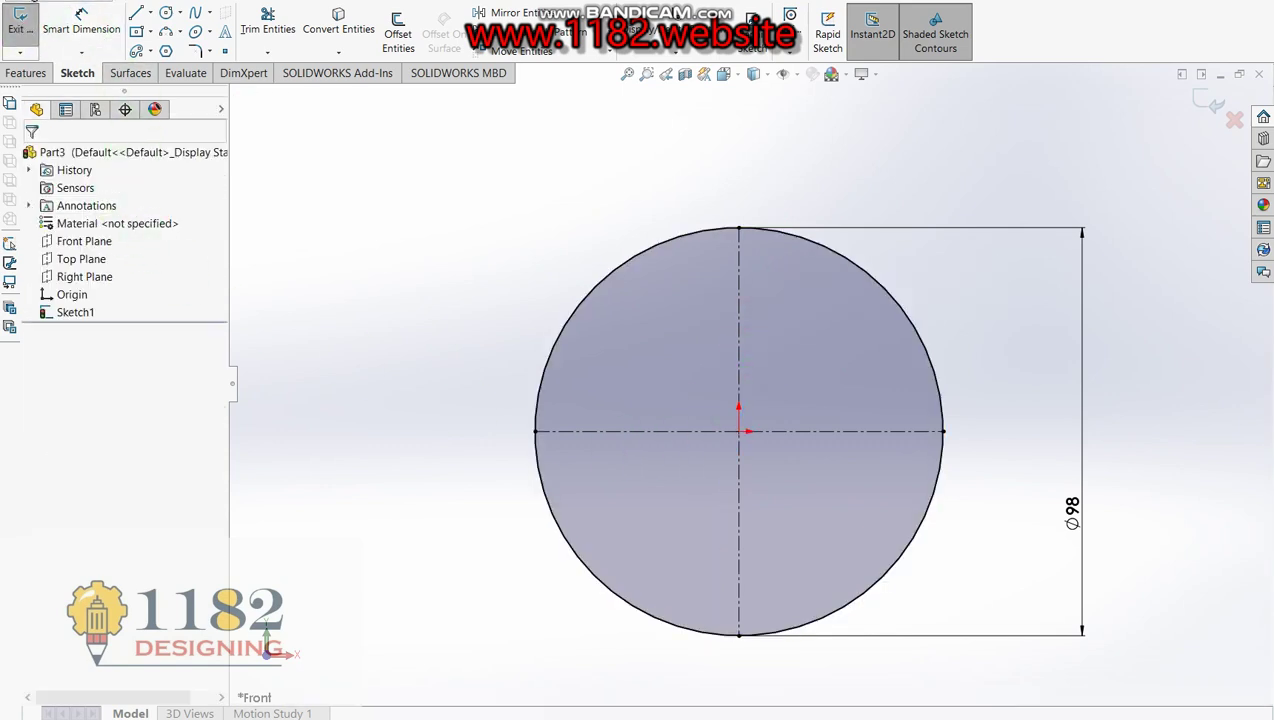
Step: Draw a new slanted line across the circle and make its lower end coincident with the circle
{"action": "left_click", "coordinate": [135, 15]}
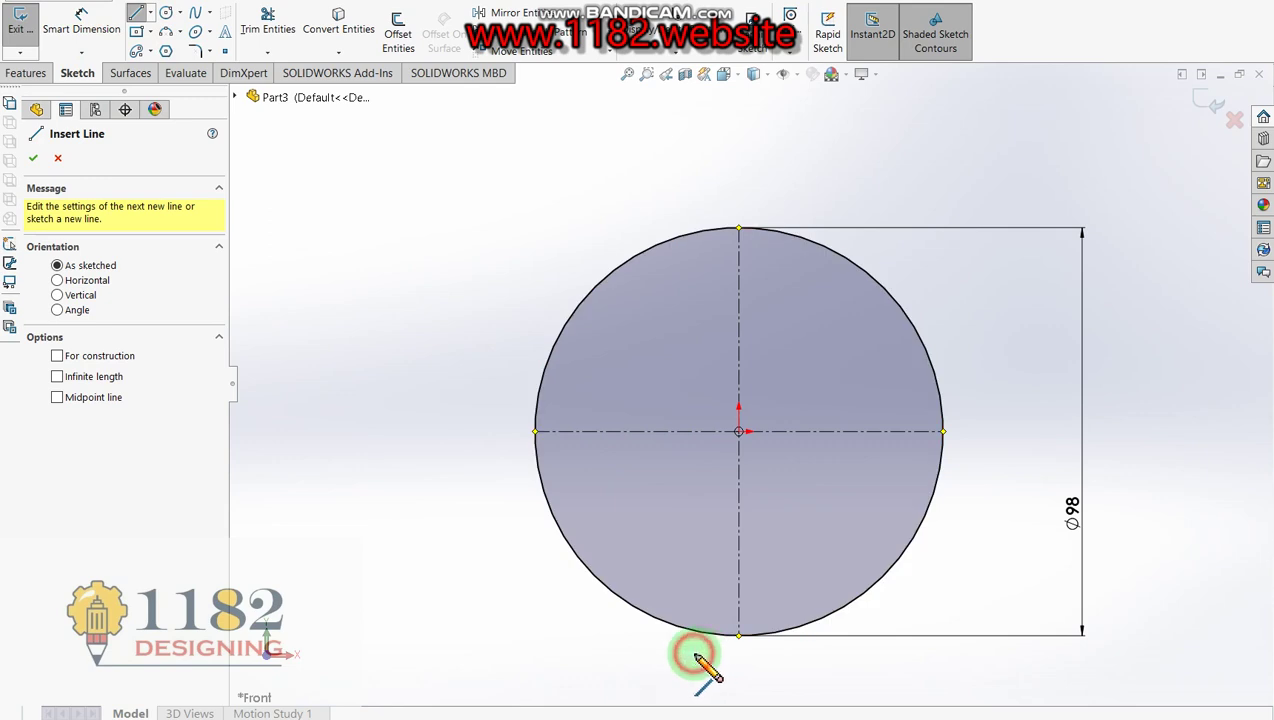
{"action": "left_click", "coordinate": [697, 655]}
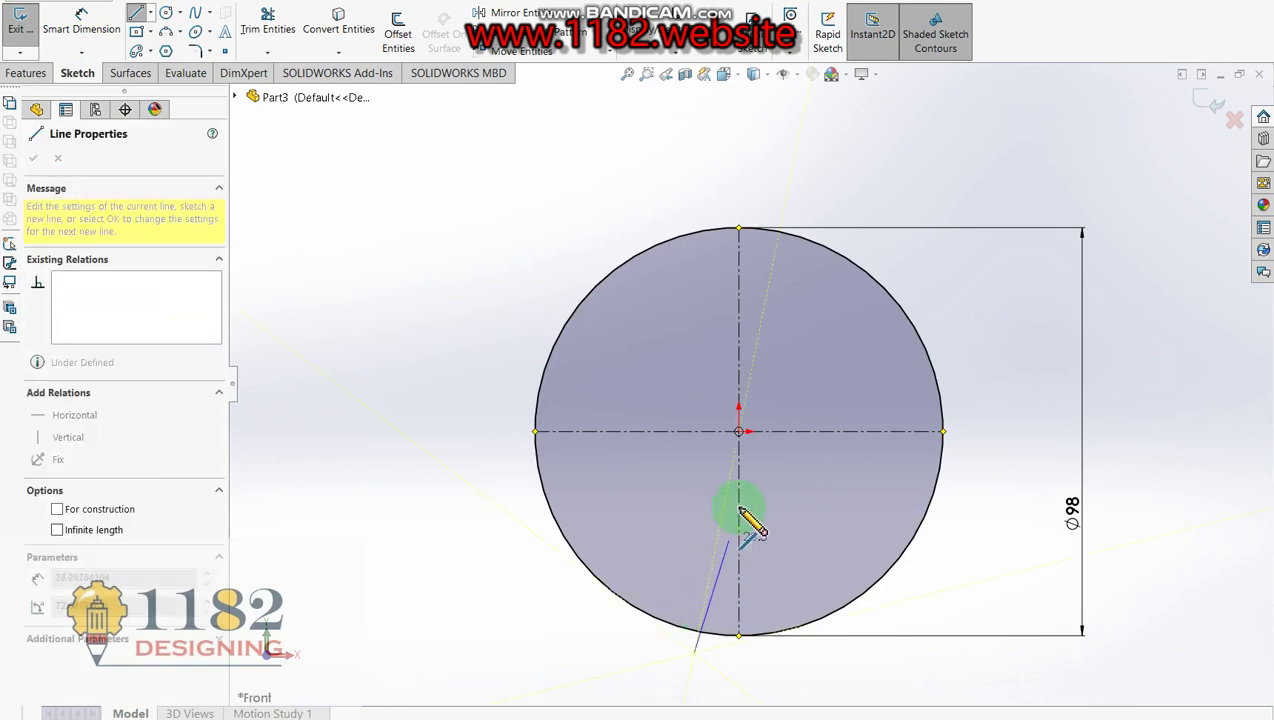
{"action": "left_click", "coordinate": [810, 190]}
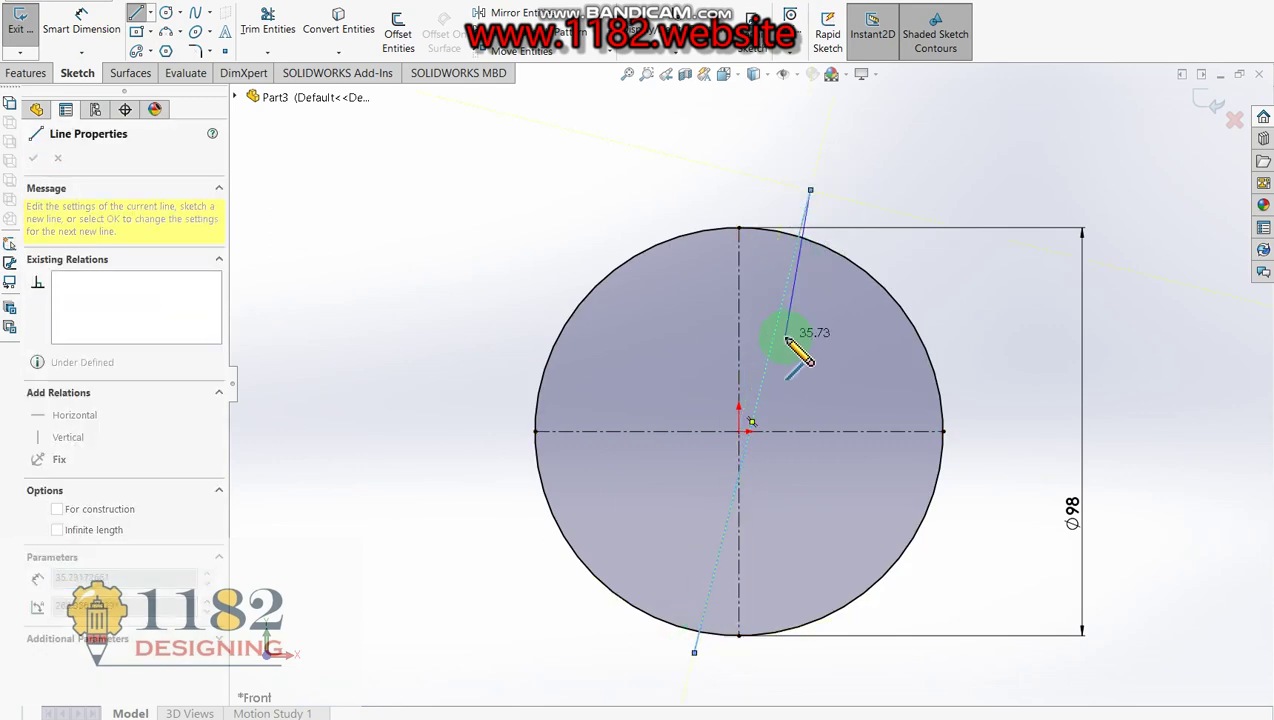
{"action": "key", "text": "Escape"}
{"action": "key", "text": "Escape"}
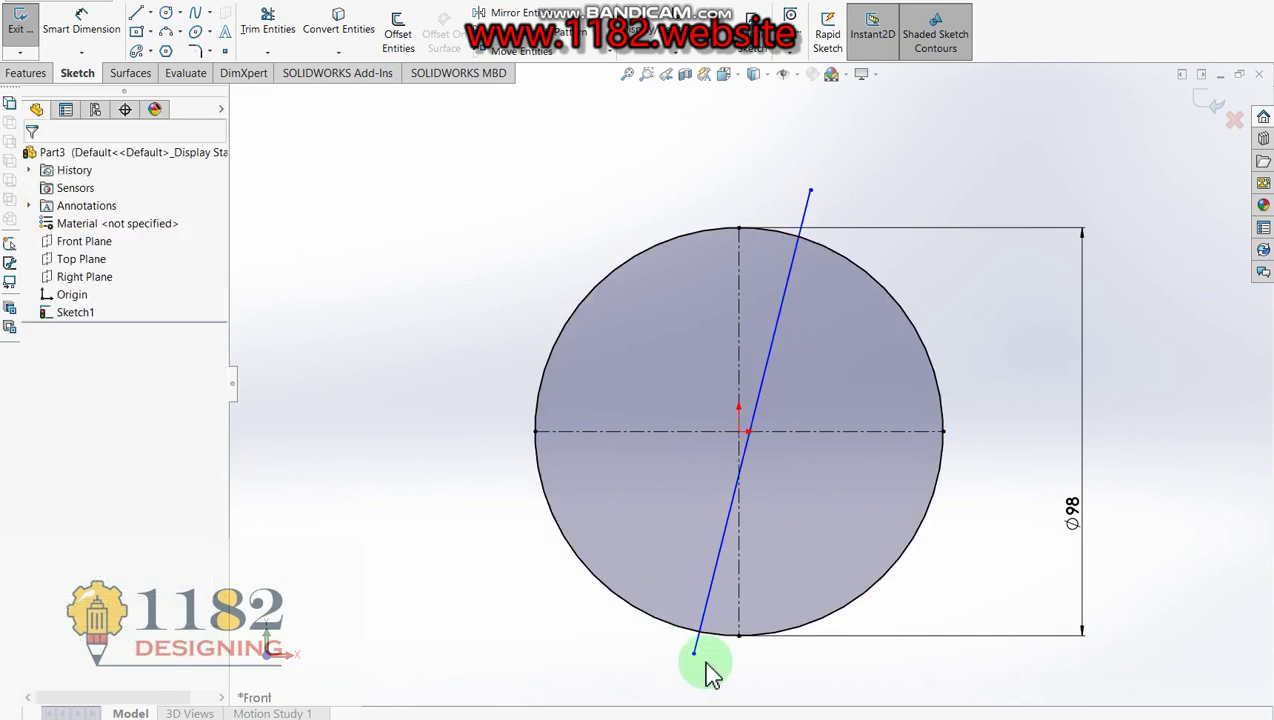
{"action": "left_click", "coordinate": [694, 652]}
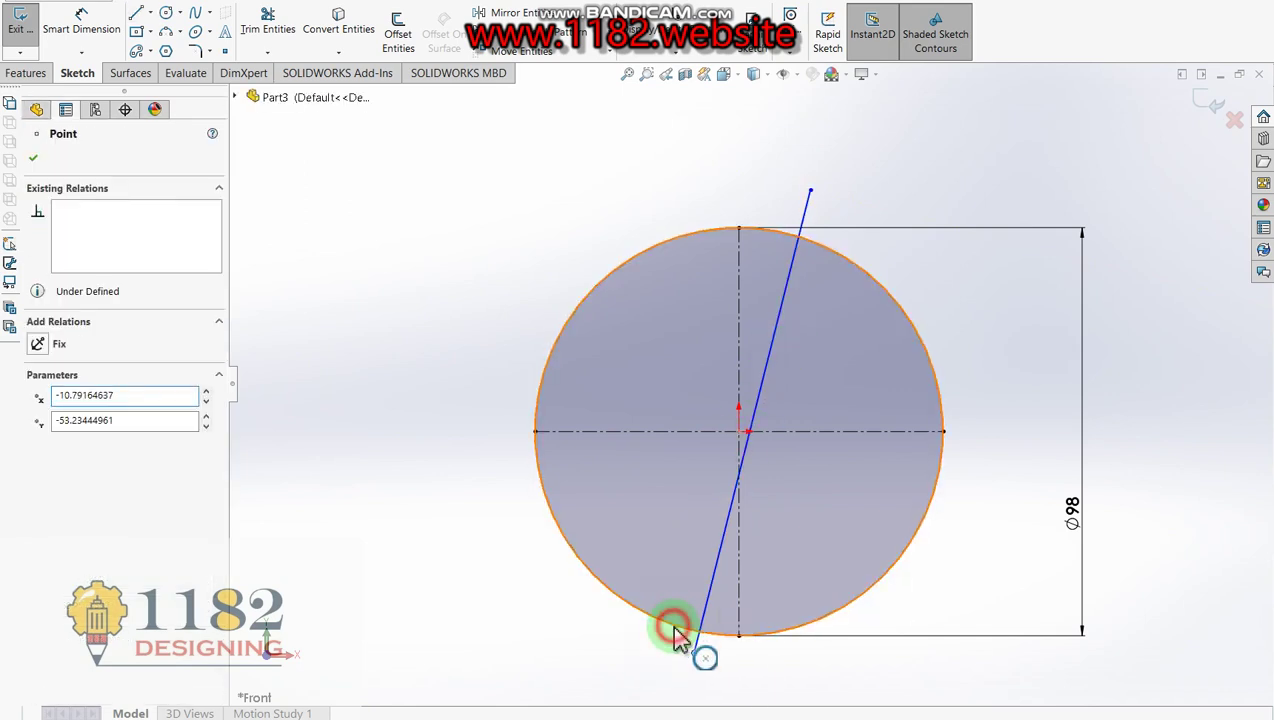
{"action": "left_click", "coordinate": [675, 621], "text": "ctrl"}
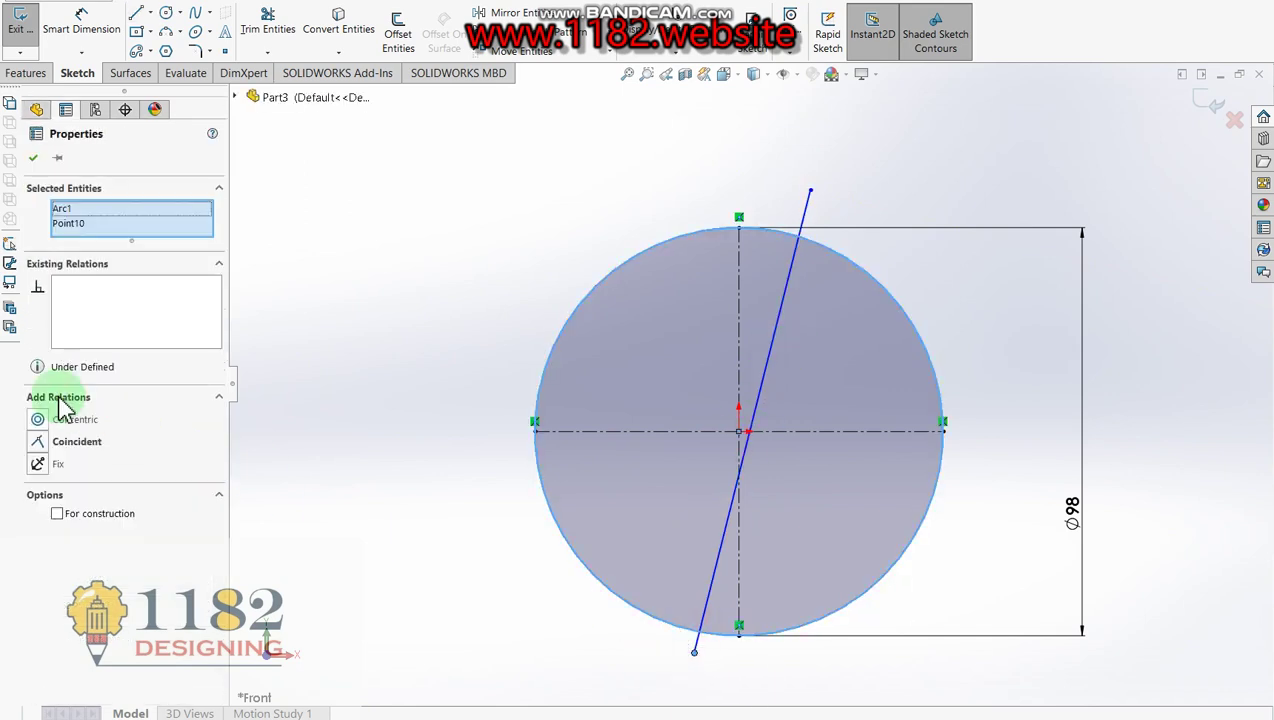
{"action": "left_click", "coordinate": [38, 446]}
{"action": "left_click", "coordinate": [33, 158]}
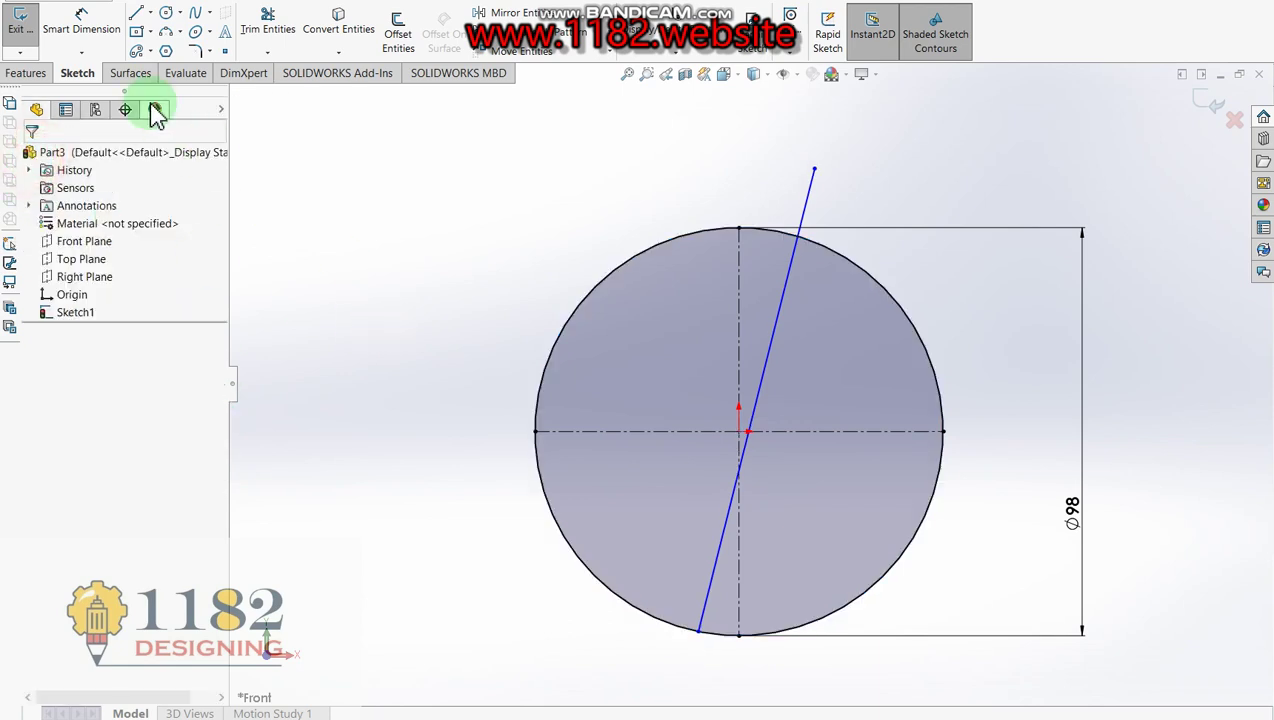
Step: Dimension the line's lower end 3 mm from the circle's bottom point, then view the HP reference
{"action": "left_click", "coordinate": [92, 30]}
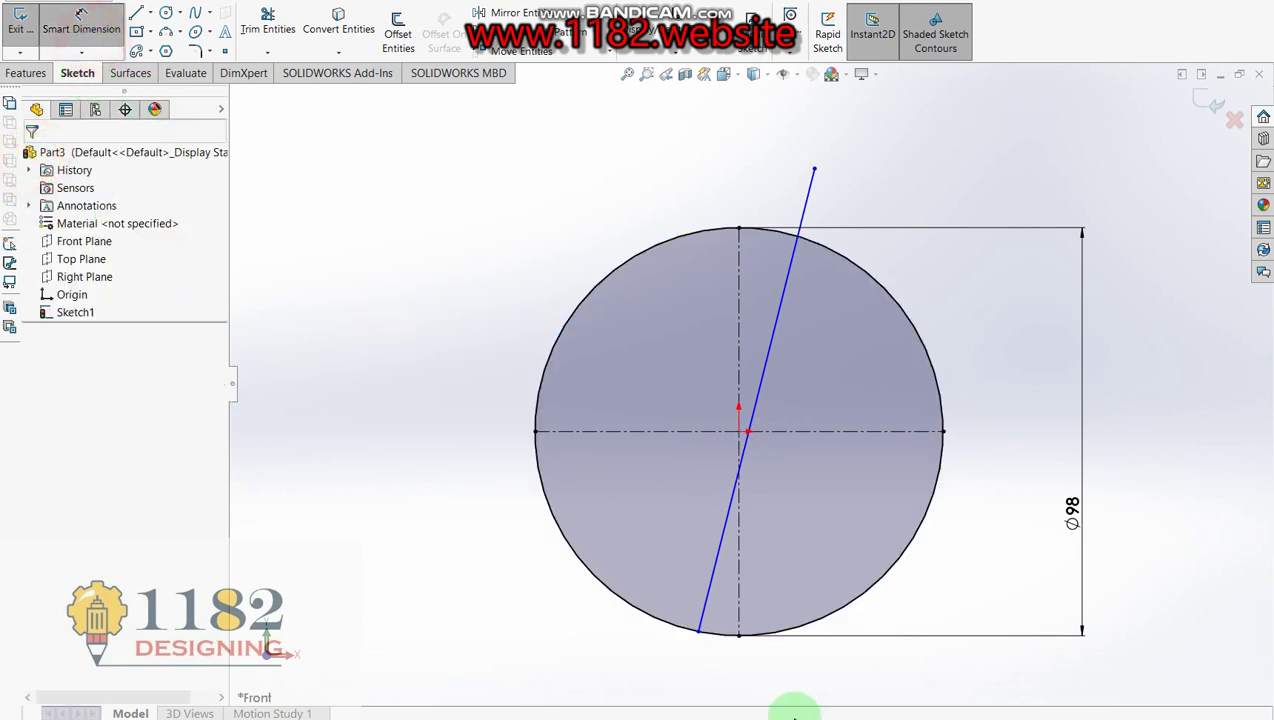
{"action": "left_click", "coordinate": [740, 638]}
{"action": "left_click", "coordinate": [699, 632]}
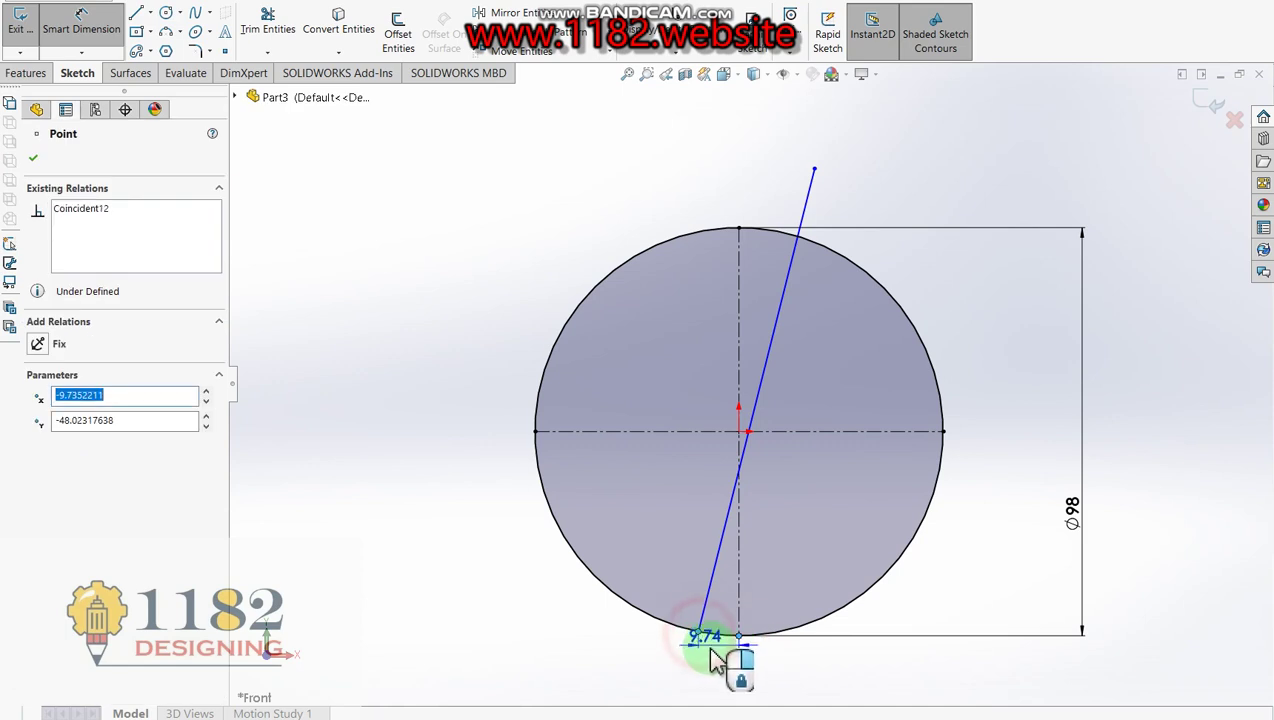
{"action": "left_click", "coordinate": [720, 672]}
{"action": "type", "text": "3.00mm"}
{"action": "key", "text": "Return"}
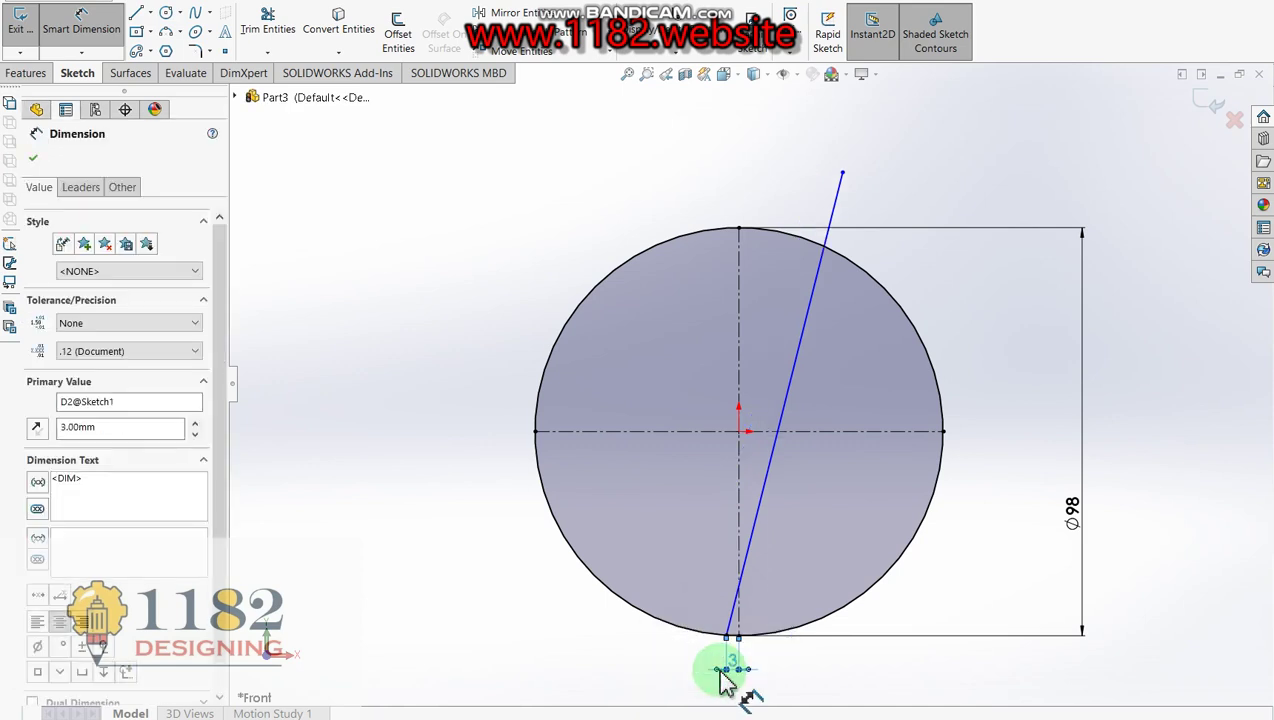
{"action": "key", "text": "alt+Tab"}
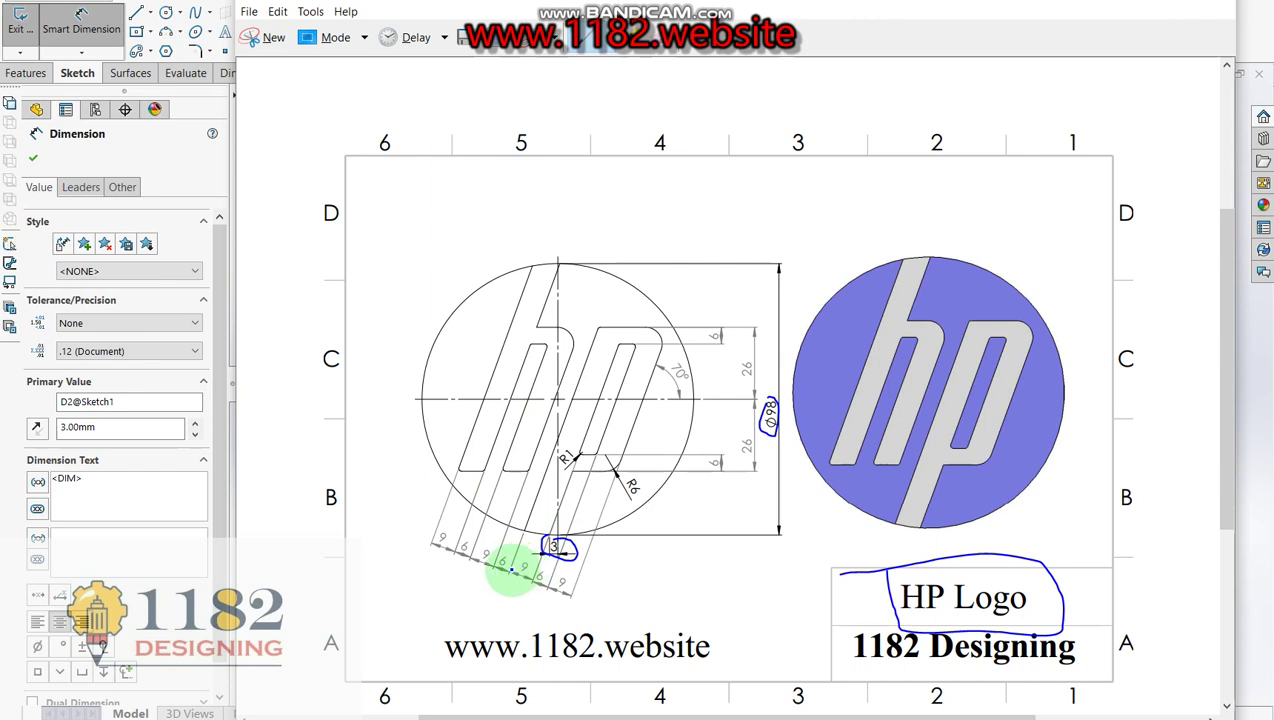
Step: Mark the 9 spacing on the reference, then fix the slanted line at 70° to the horizontal centerline
{"action": "left_click_drag", "start_coordinate": [512, 574], "coordinate": [522, 582]}
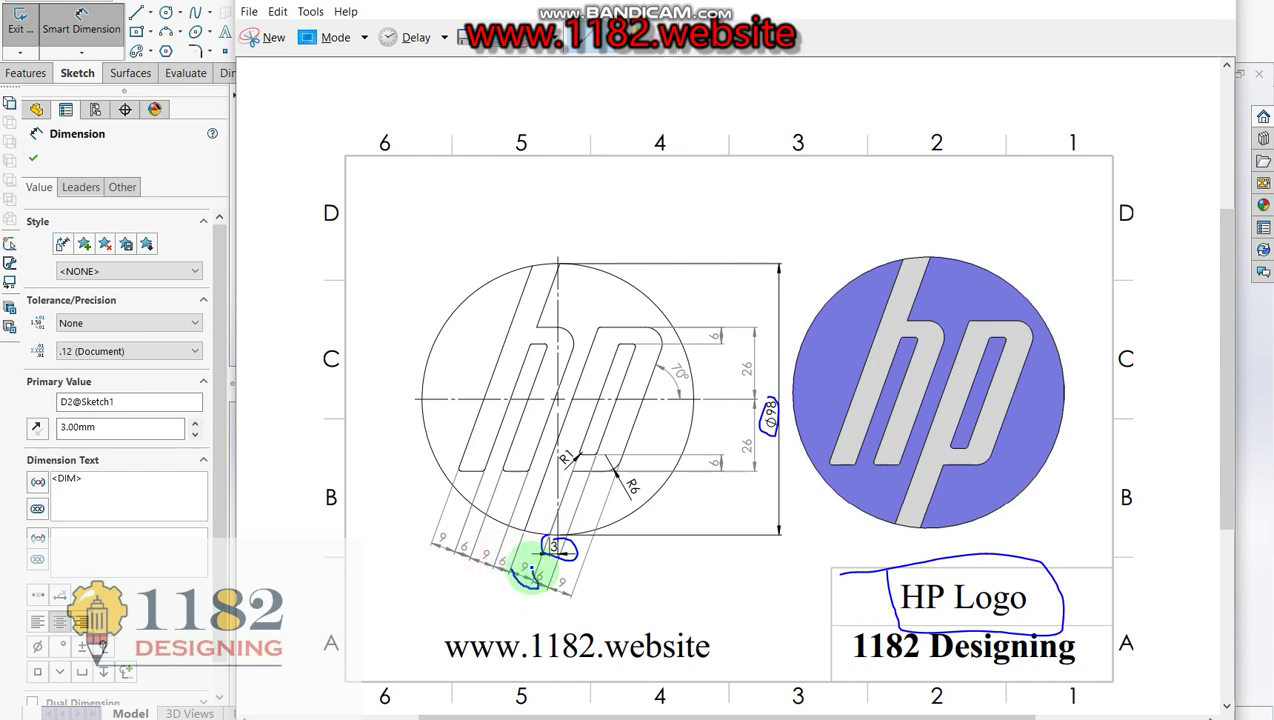
{"action": "left_click", "coordinate": [200, 152]}
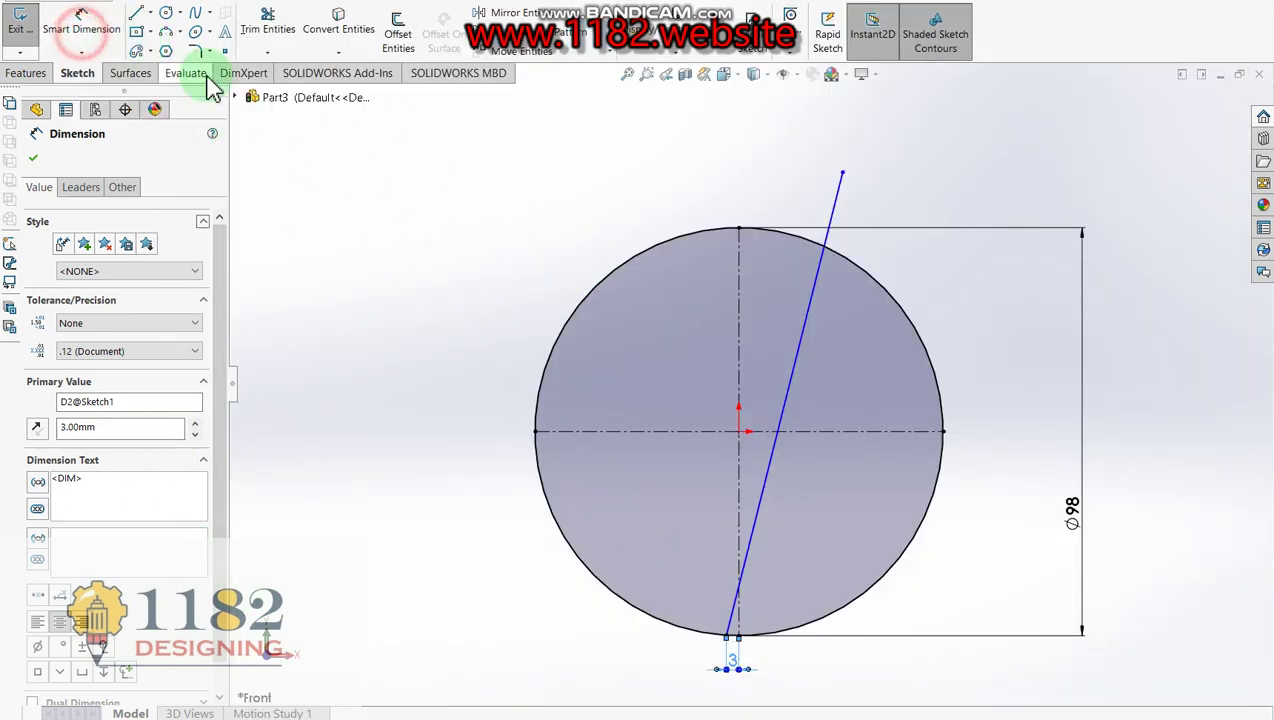
{"action": "left_click", "coordinate": [815, 406]}
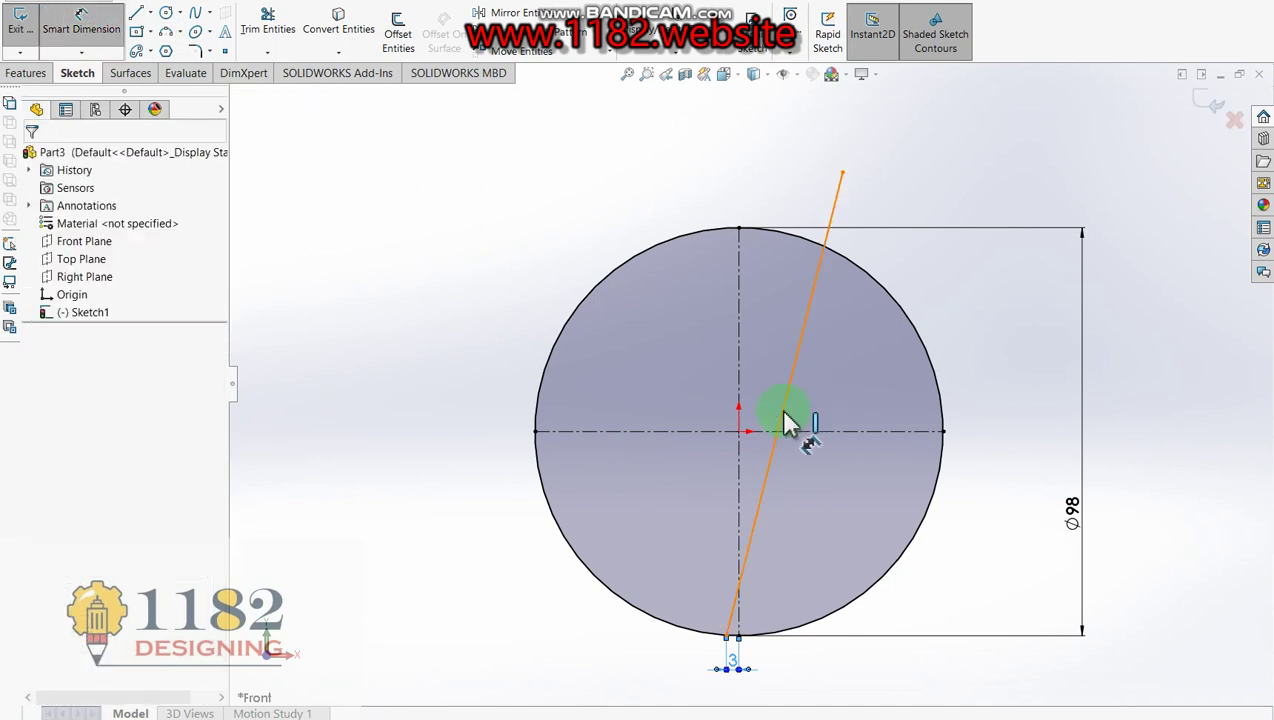
{"action": "left_click", "coordinate": [798, 428]}
{"action": "left_click", "coordinate": [805, 431]}
{"action": "left_click", "coordinate": [850, 412]}
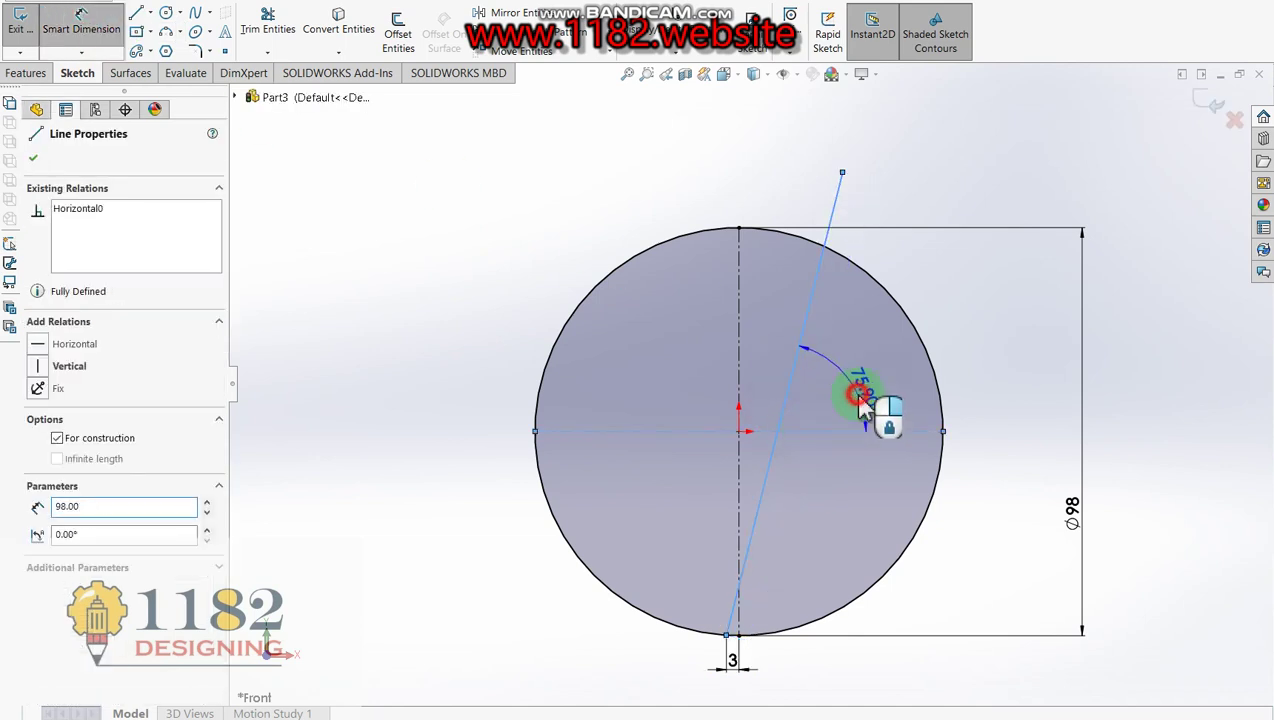
{"action": "type", "text": "70"}
{"action": "left_click", "coordinate": [859, 397]}
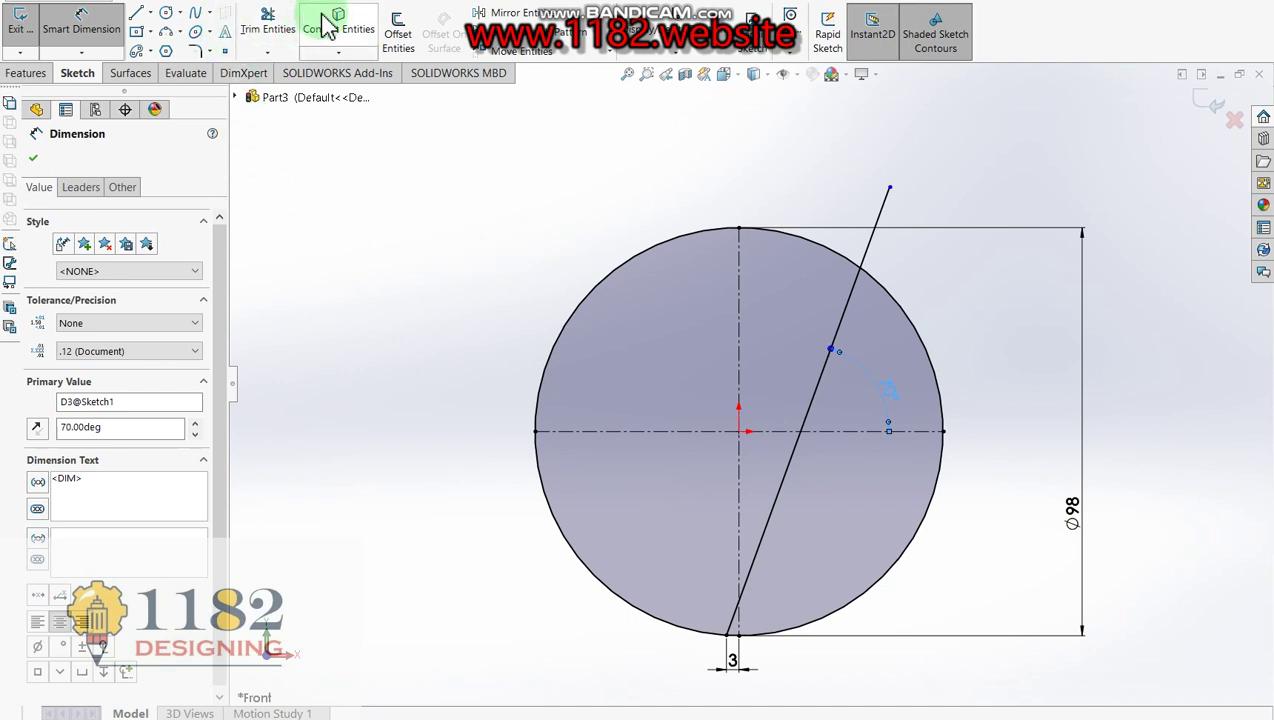
{"action": "left_click", "coordinate": [398, 30]}
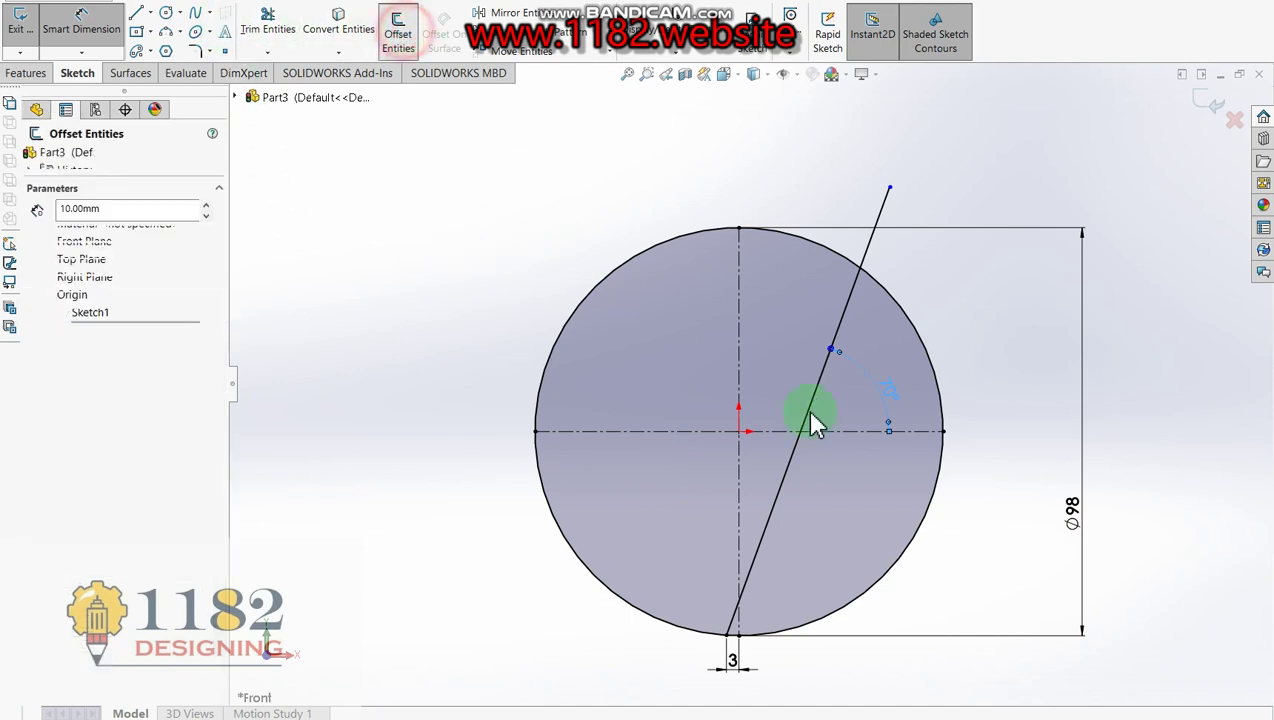
Step: Offset the slanted line three times to the left at 9 mm and 6 mm spacings
{"action": "left_click", "coordinate": [780, 482]}
{"action": "left_click", "coordinate": [716, 485]}
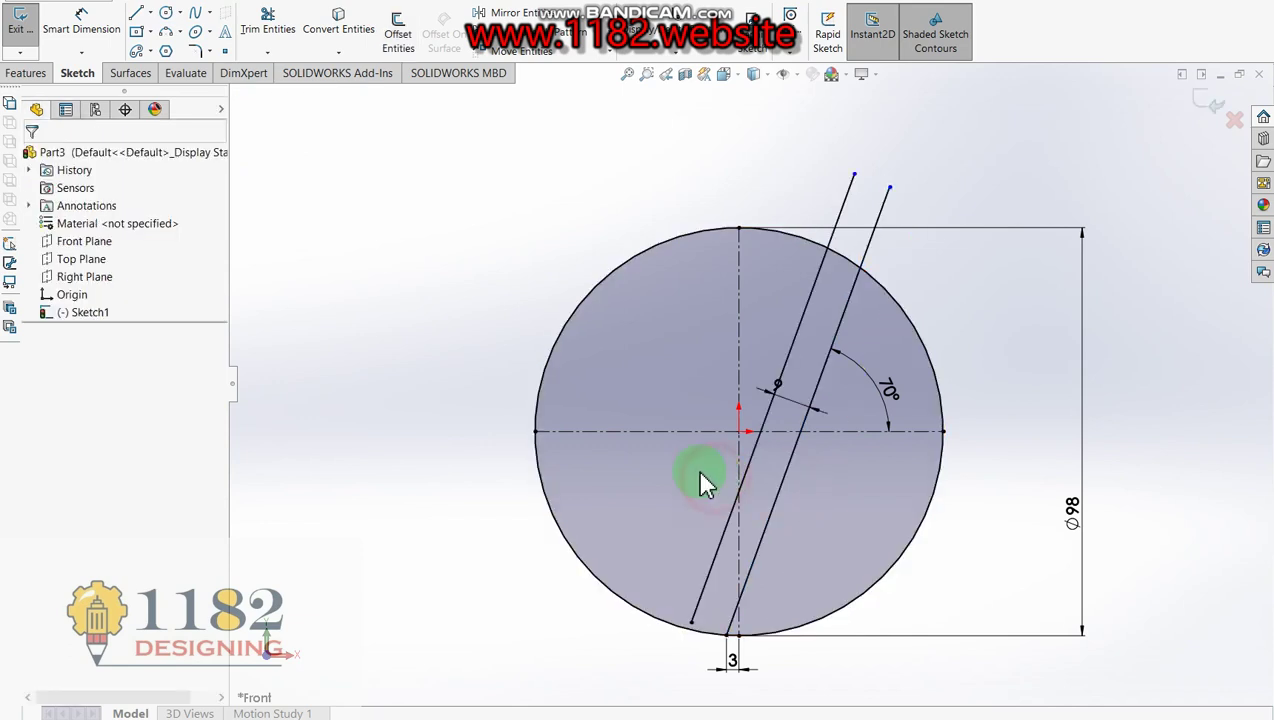
{"action": "left_click", "coordinate": [398, 30]}
{"action": "type", "text": "6"}
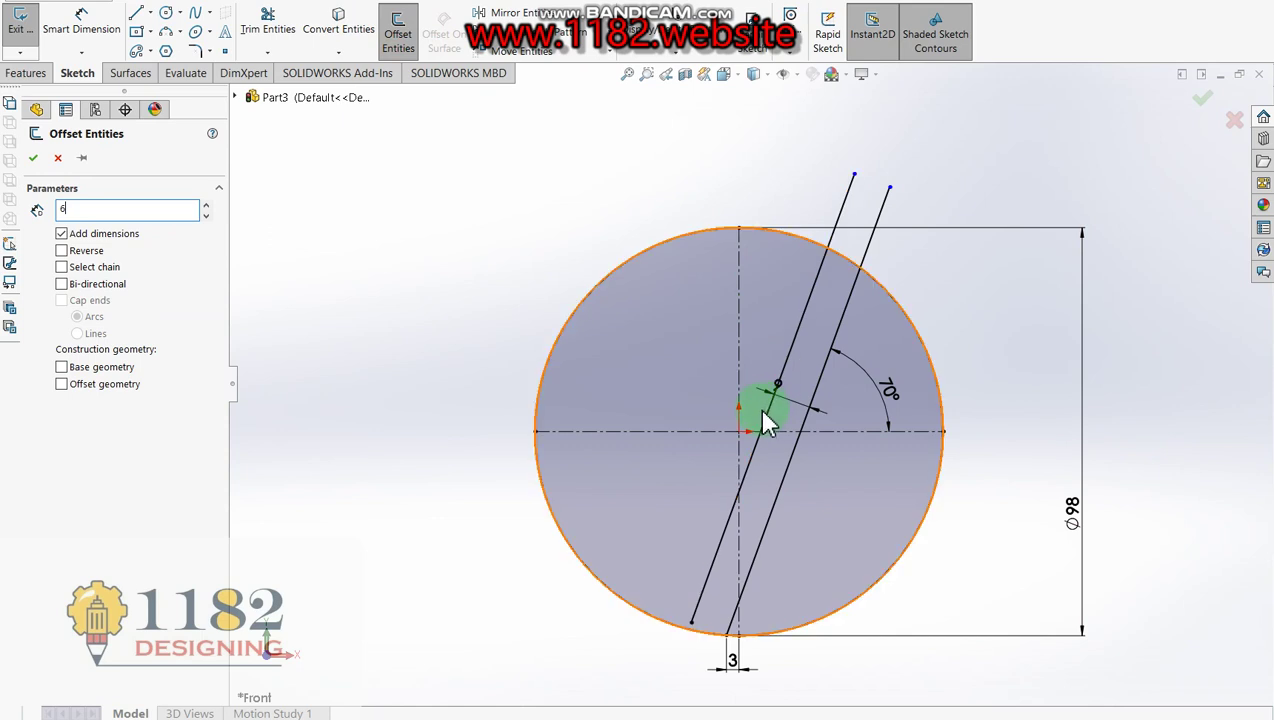
{"action": "left_click", "coordinate": [766, 406]}
{"action": "left_click", "coordinate": [703, 410]}
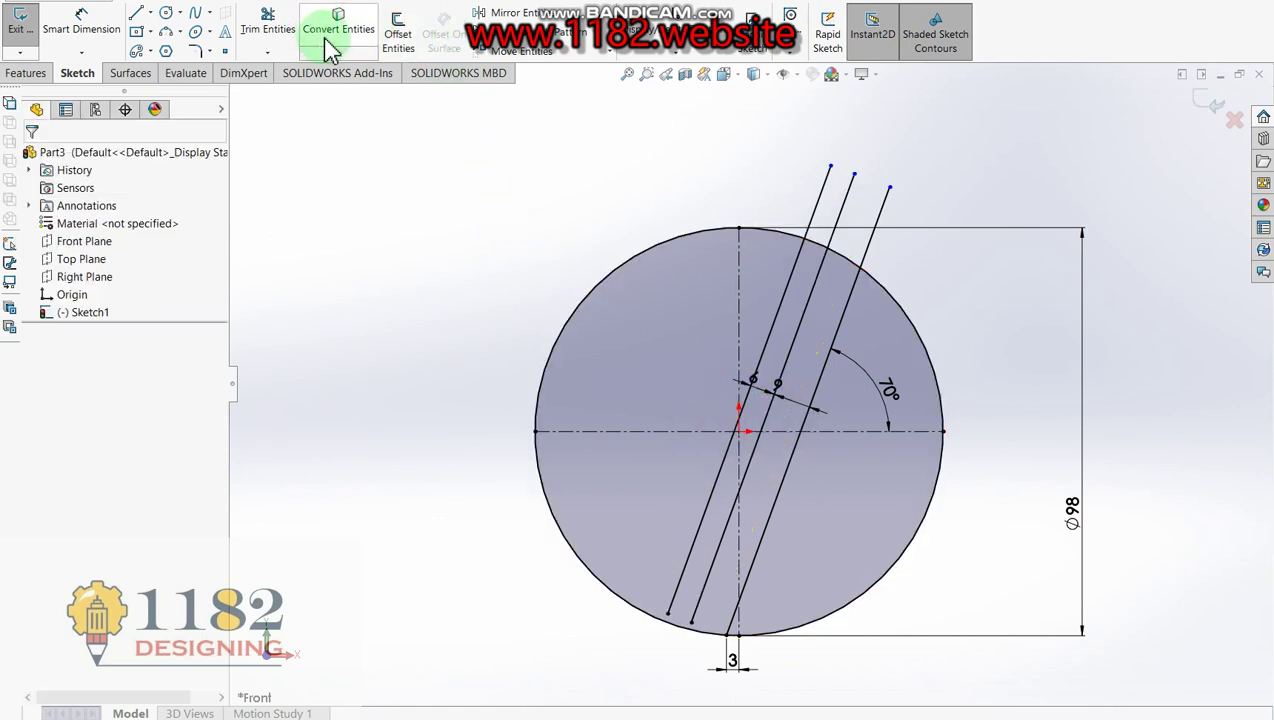
{"action": "left_click", "coordinate": [398, 45]}
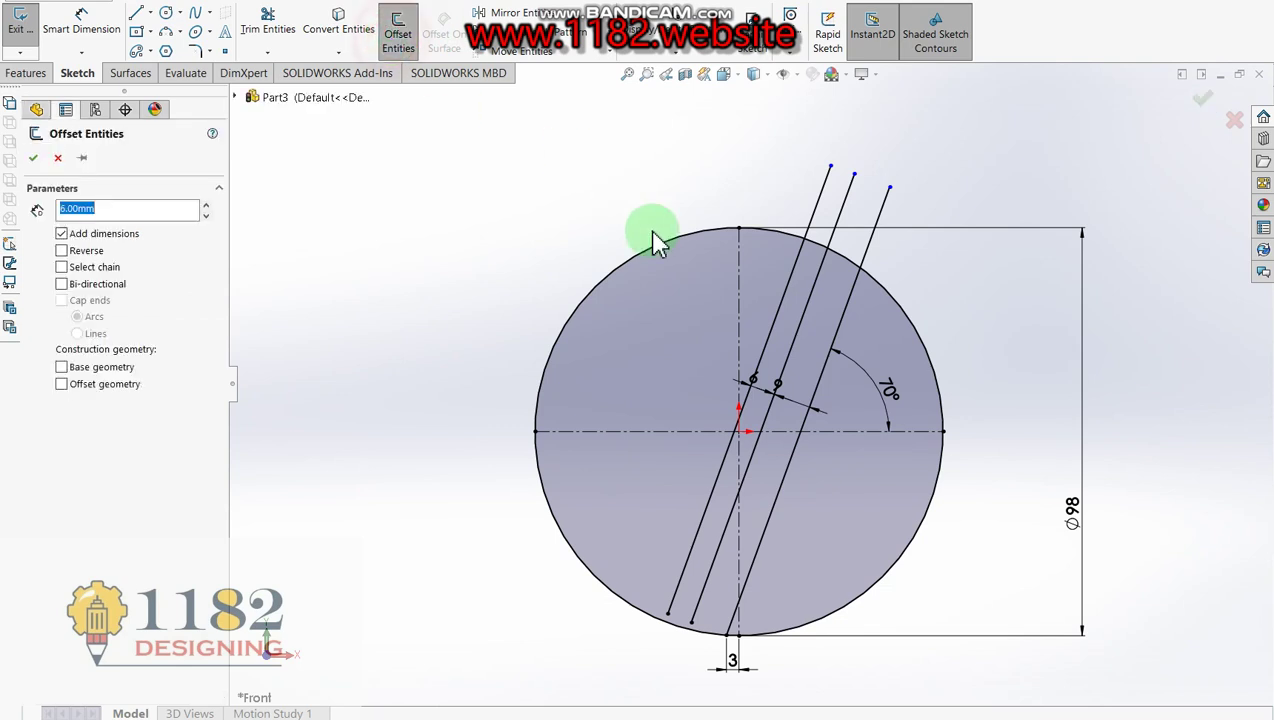
{"action": "left_click", "coordinate": [749, 400]}
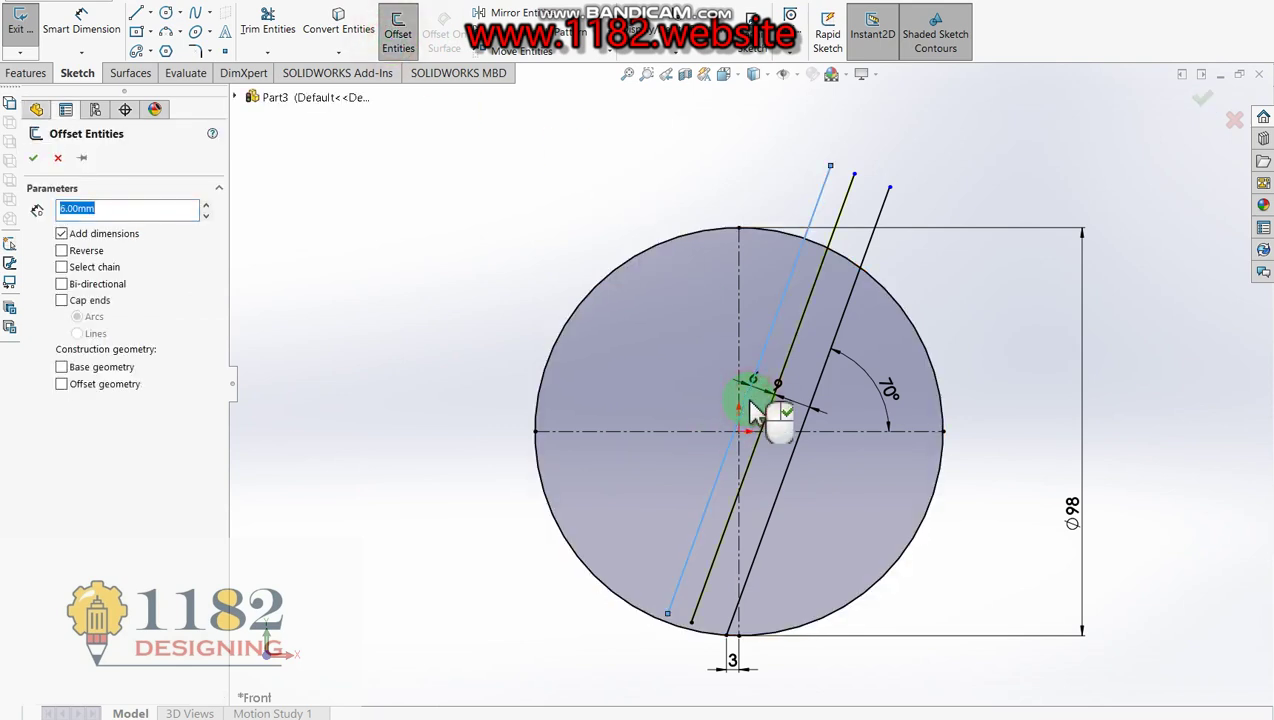
{"action": "left_click", "coordinate": [700, 395]}
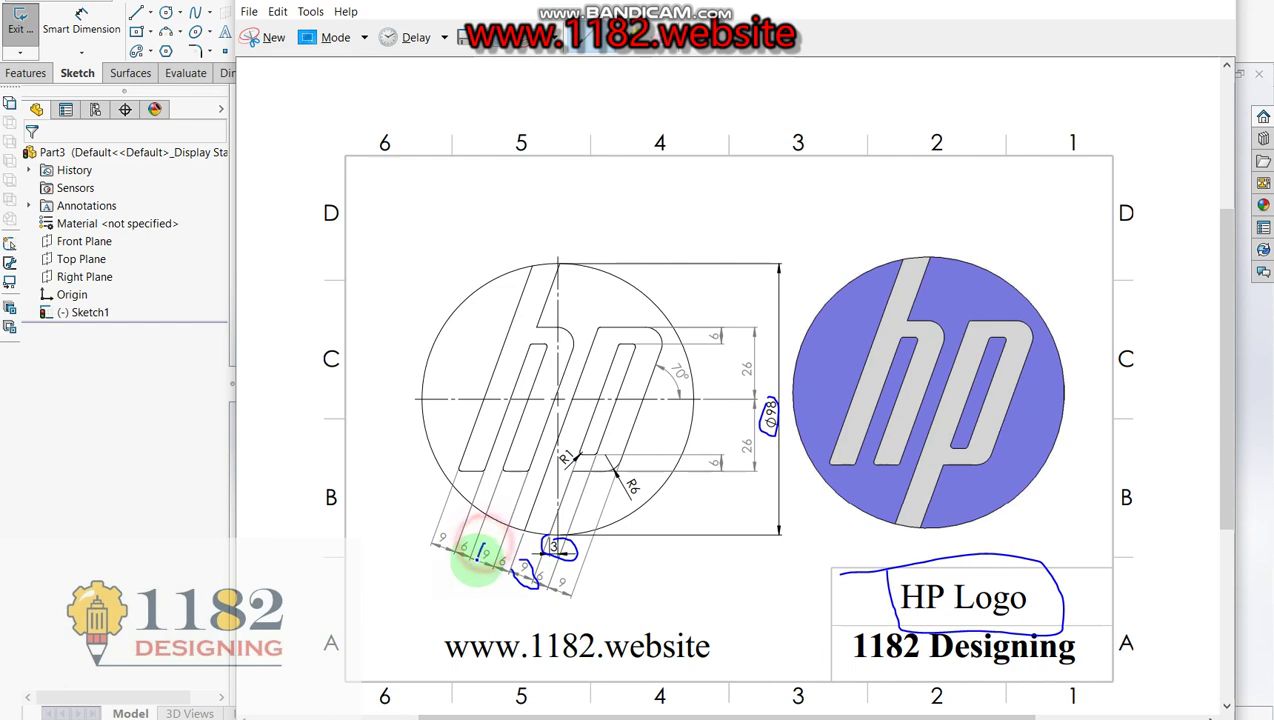
{"action": "mouse_move", "coordinate": [480, 567]}
{"action": "left_mouse_down"}
{"action": "mouse_move", "coordinate": [527, 578]}
{"action": "mouse_move", "coordinate": [483, 545]}
{"action": "left_mouse_up"}
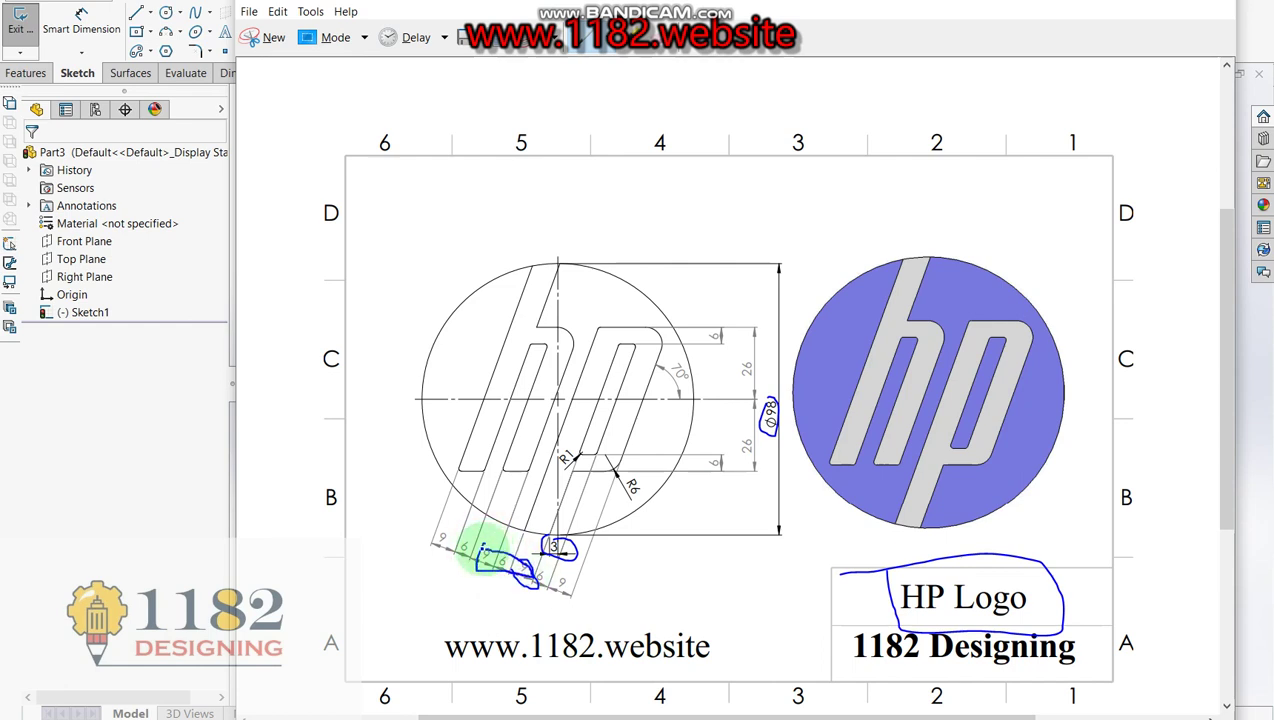
{"action": "left_click", "coordinate": [64, 518]}
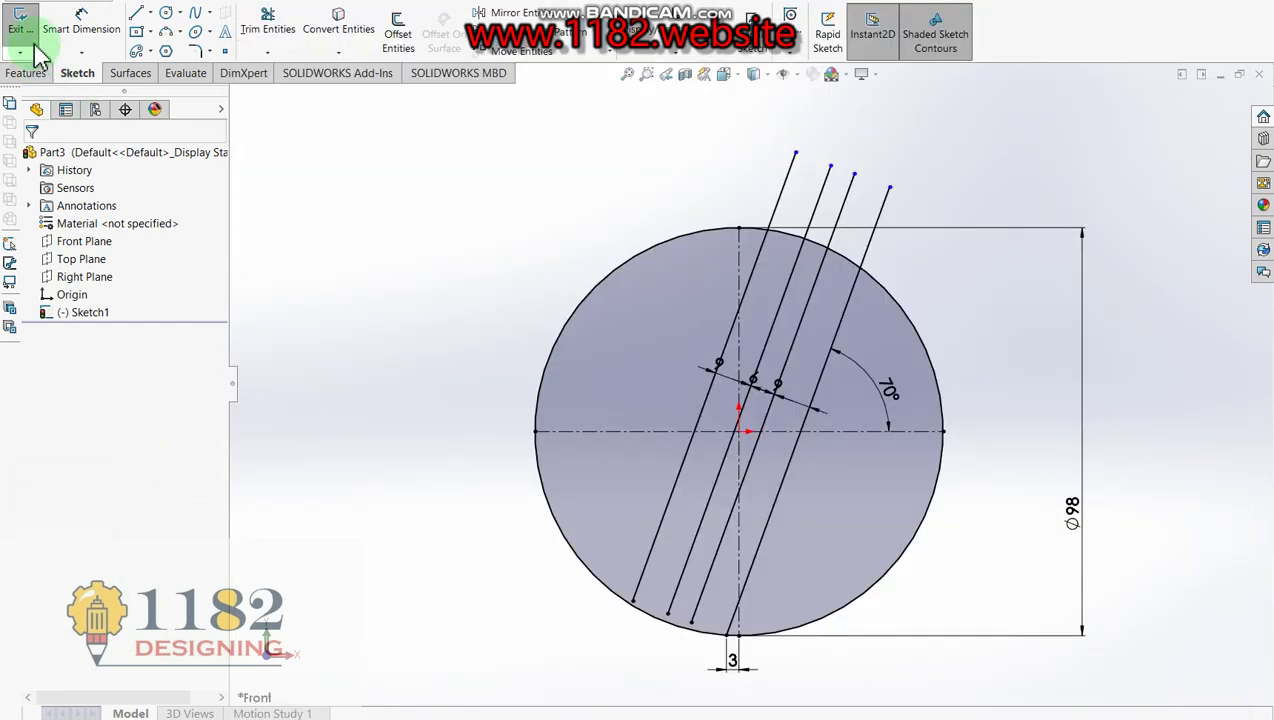
Step: Add two more slanted offset lines on the left side, the last at 9 mm
{"action": "left_click", "coordinate": [398, 30]}
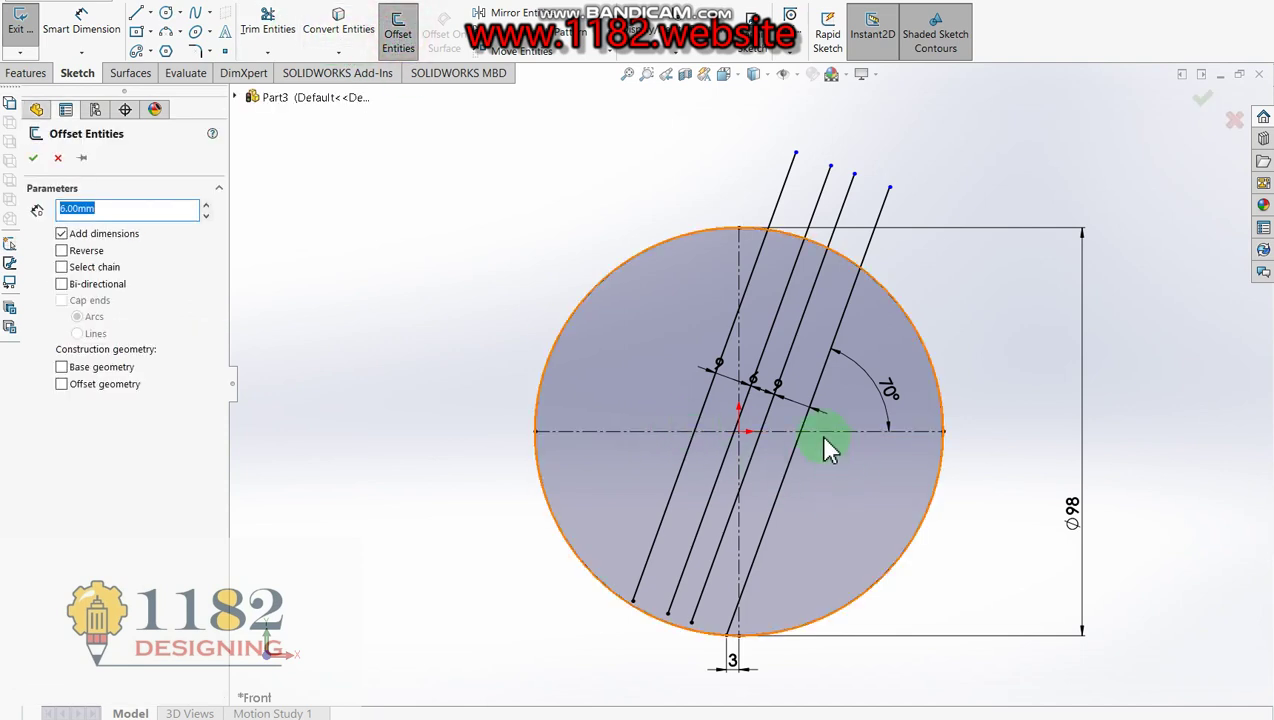
{"action": "left_click", "coordinate": [699, 416]}
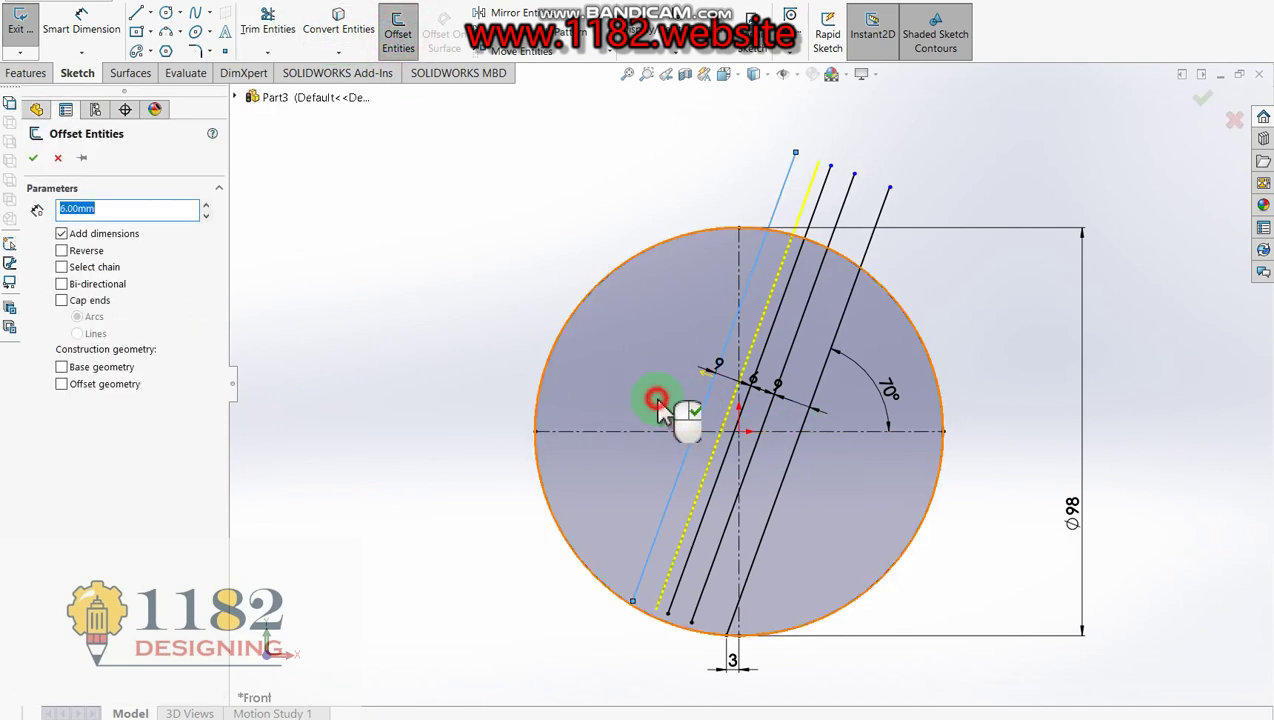
{"action": "left_click", "coordinate": [659, 412]}
{"action": "left_click", "coordinate": [398, 33]}
{"action": "type", "text": "9"}
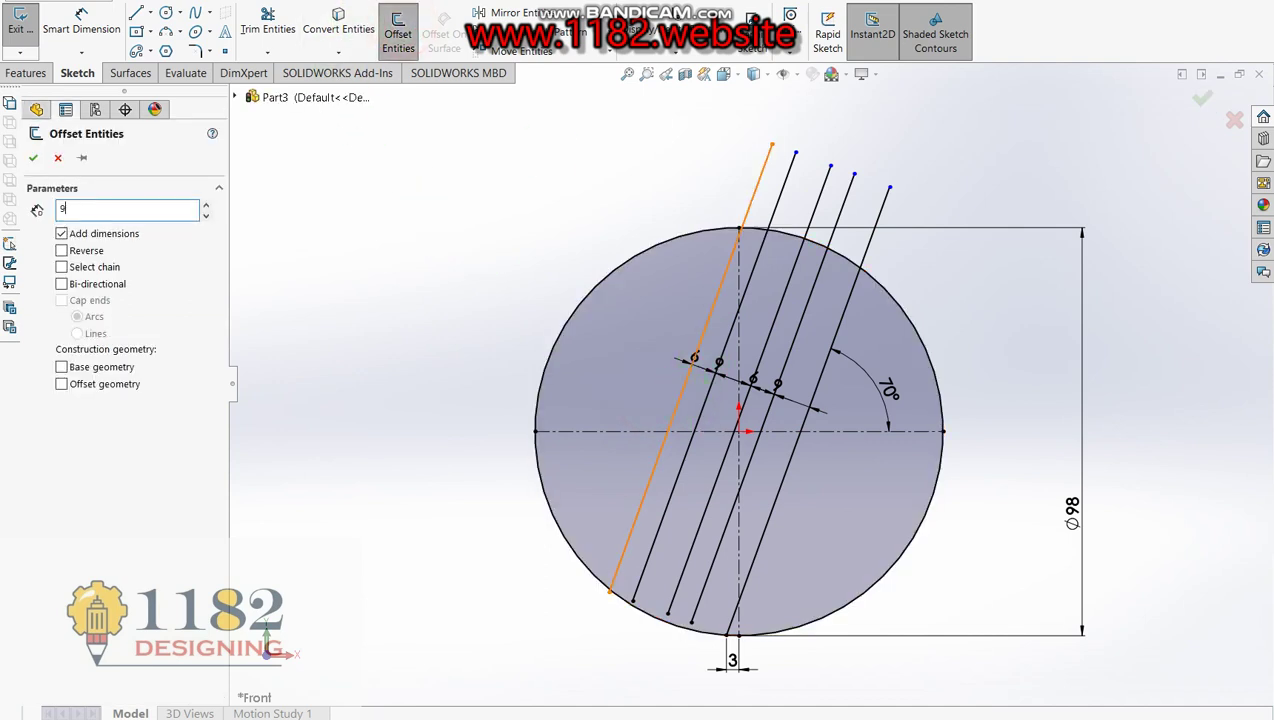
{"action": "left_click", "coordinate": [672, 418]}
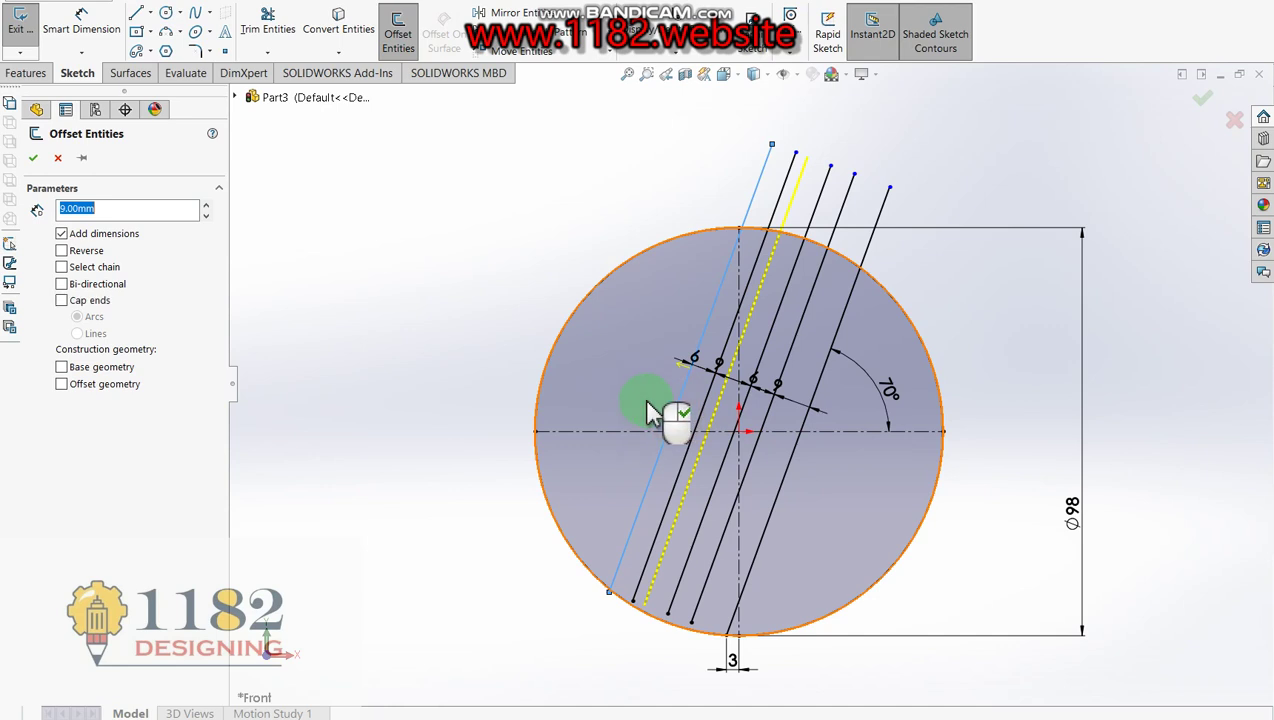
{"action": "left_click", "coordinate": [652, 412]}
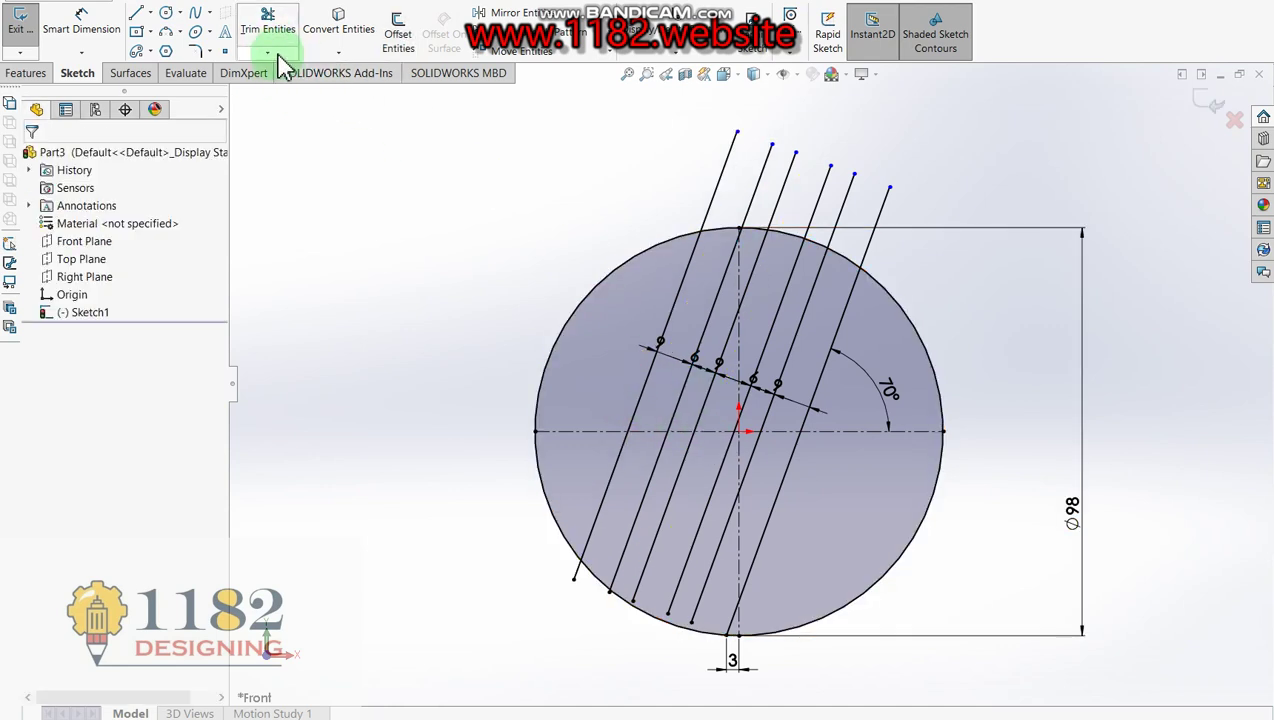
Step: Offset the original line to the right at 6 mm, then another 9 mm beyond it
{"action": "left_click", "coordinate": [398, 30]}
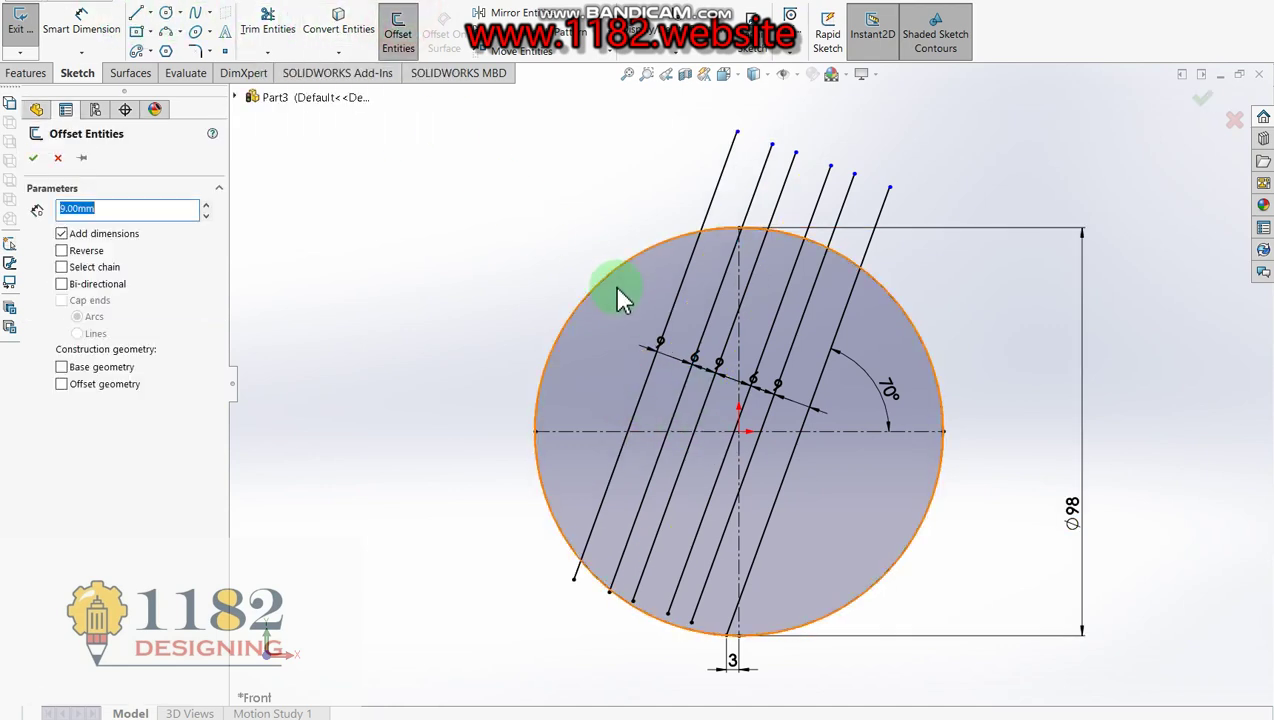
{"action": "left_click", "coordinate": [790, 478]}
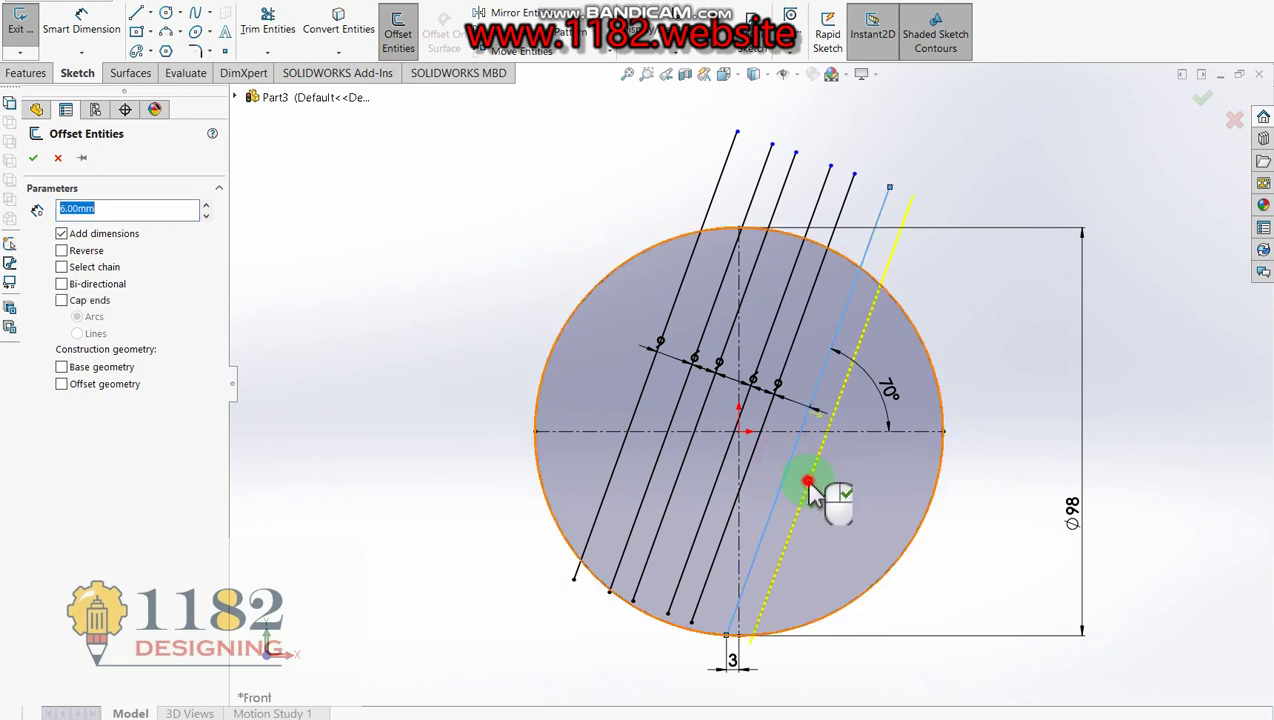
{"action": "left_click", "coordinate": [826, 486]}
{"action": "left_click", "coordinate": [400, 36]}
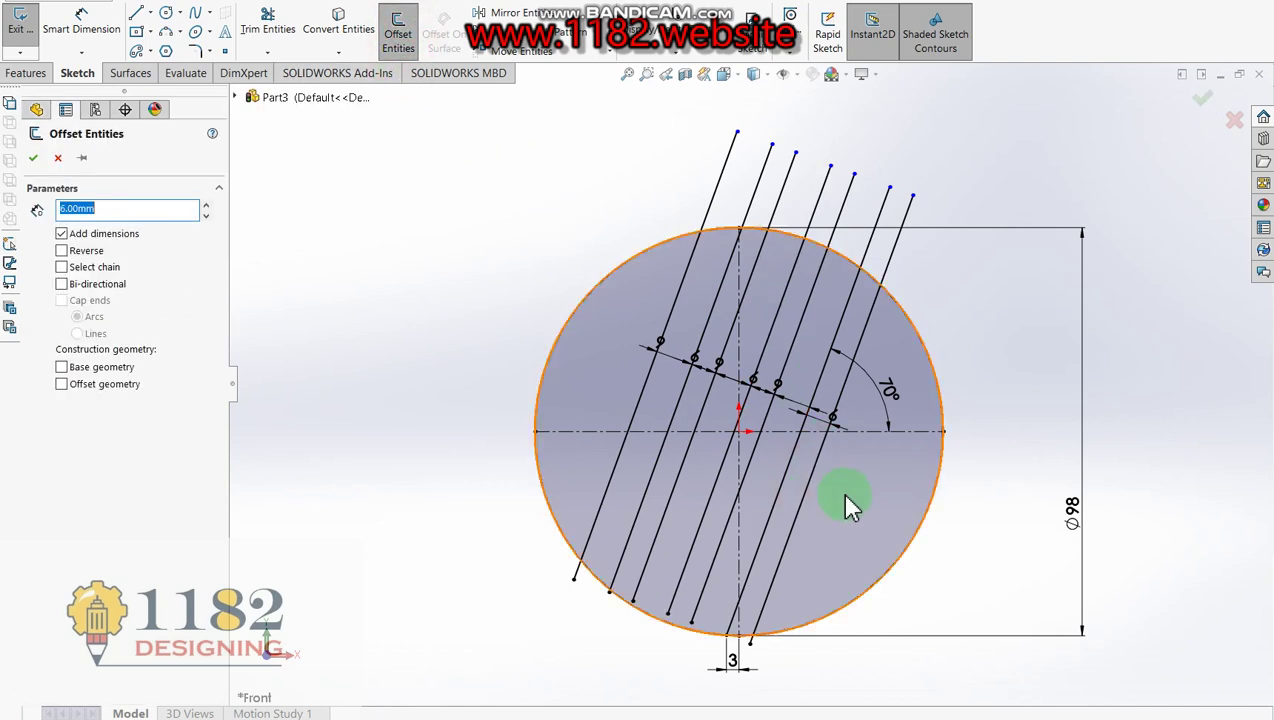
{"action": "type", "text": "9"}
{"action": "left_click", "coordinate": [806, 495]}
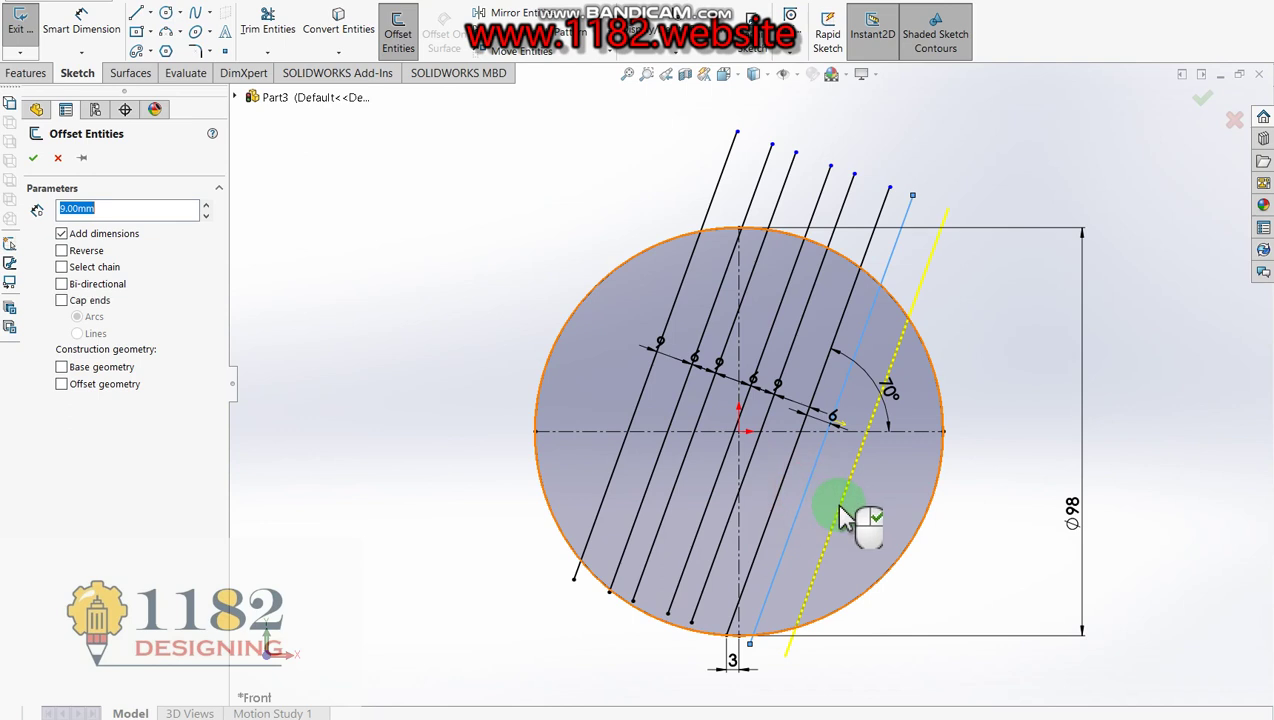
{"action": "left_click", "coordinate": [851, 514]}
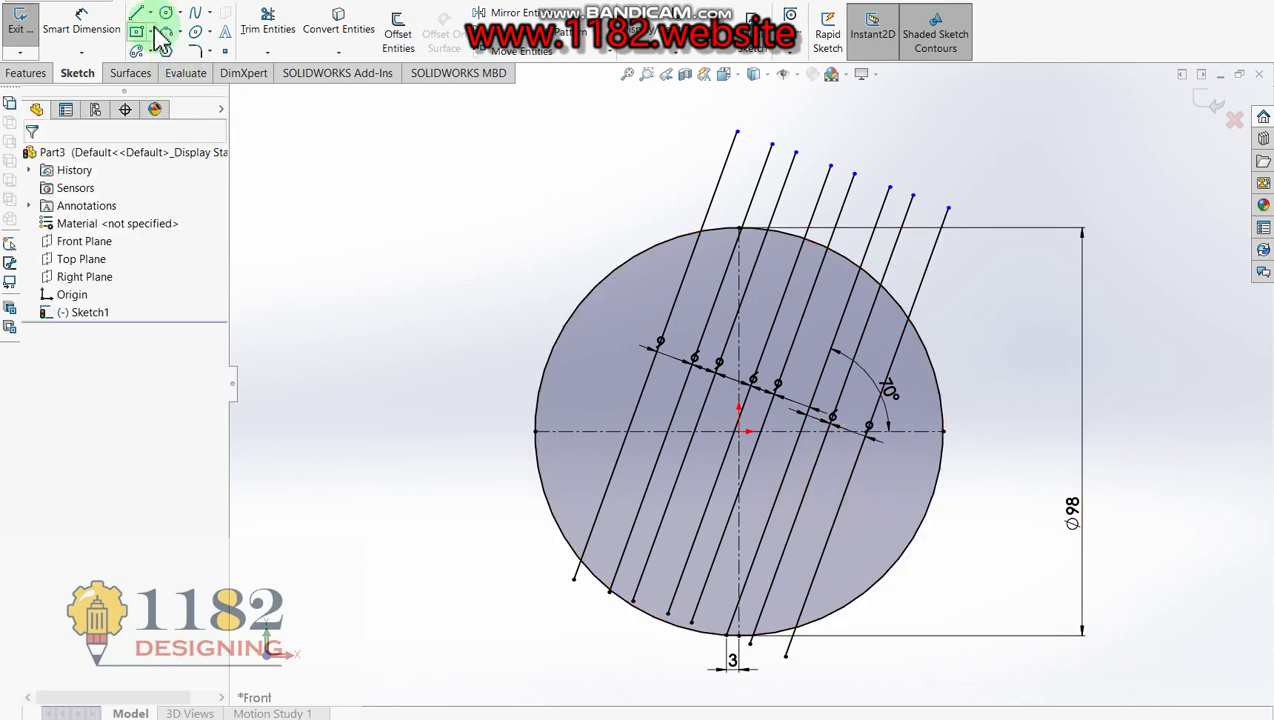
{"action": "left_click", "coordinate": [398, 34]}
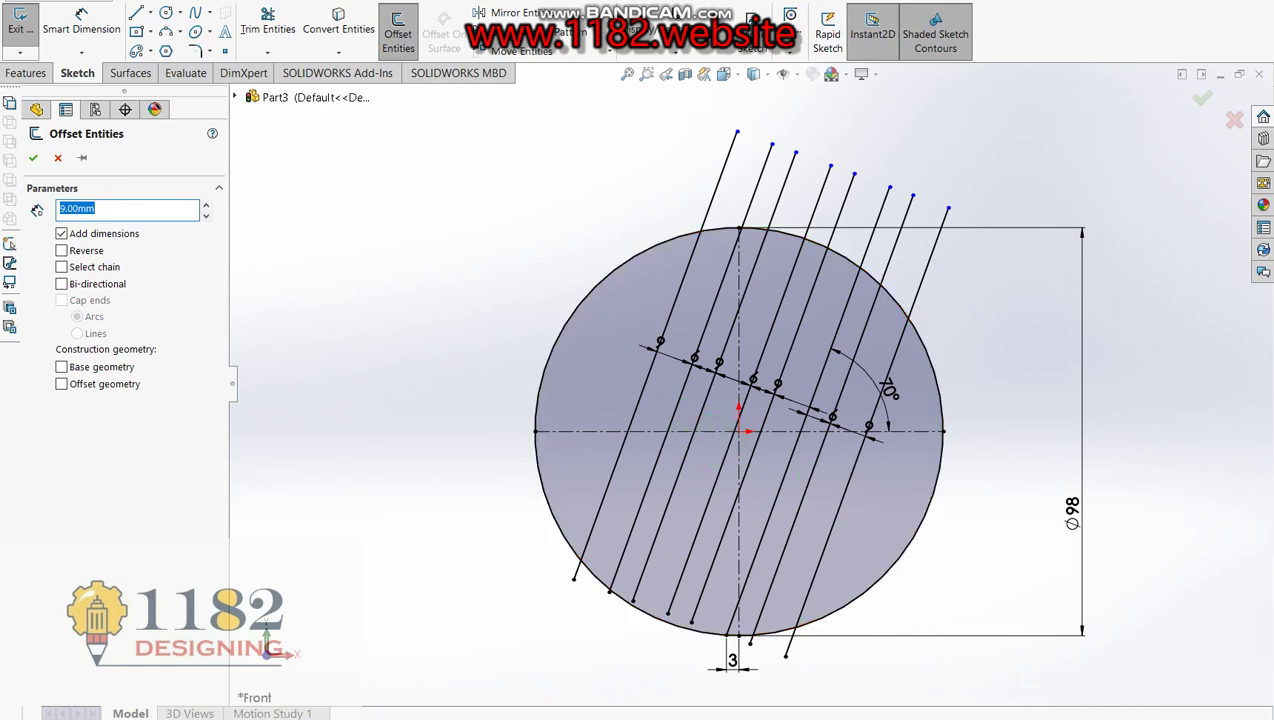
{"action": "key", "text": "alt+Tab"}
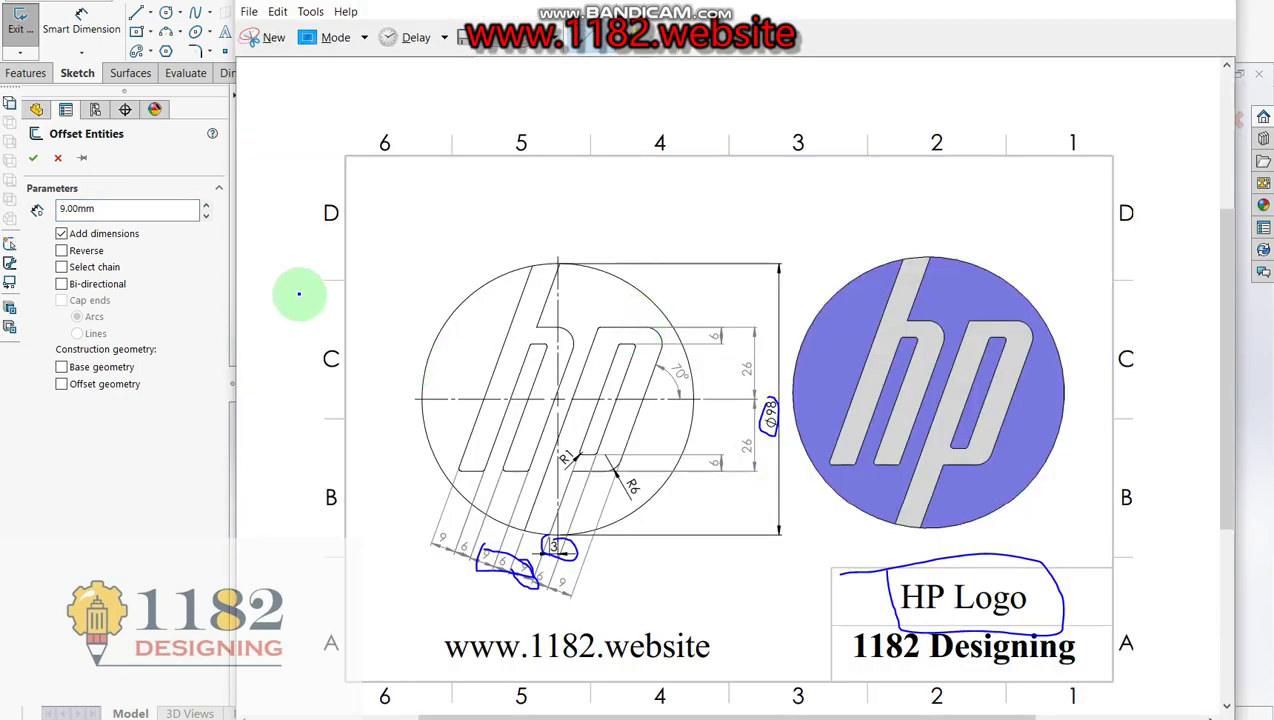
Step: Circle the 26 dimension in ink on the HP reference drawing and return to SOLIDWORKS
{"action": "mouse_move", "coordinate": [744, 330]}
{"action": "left_mouse_down"}
{"action": "mouse_move", "coordinate": [732, 388]}
{"action": "mouse_move", "coordinate": [758, 344]}
{"action": "mouse_move", "coordinate": [722, 330]}
{"action": "left_mouse_up"}
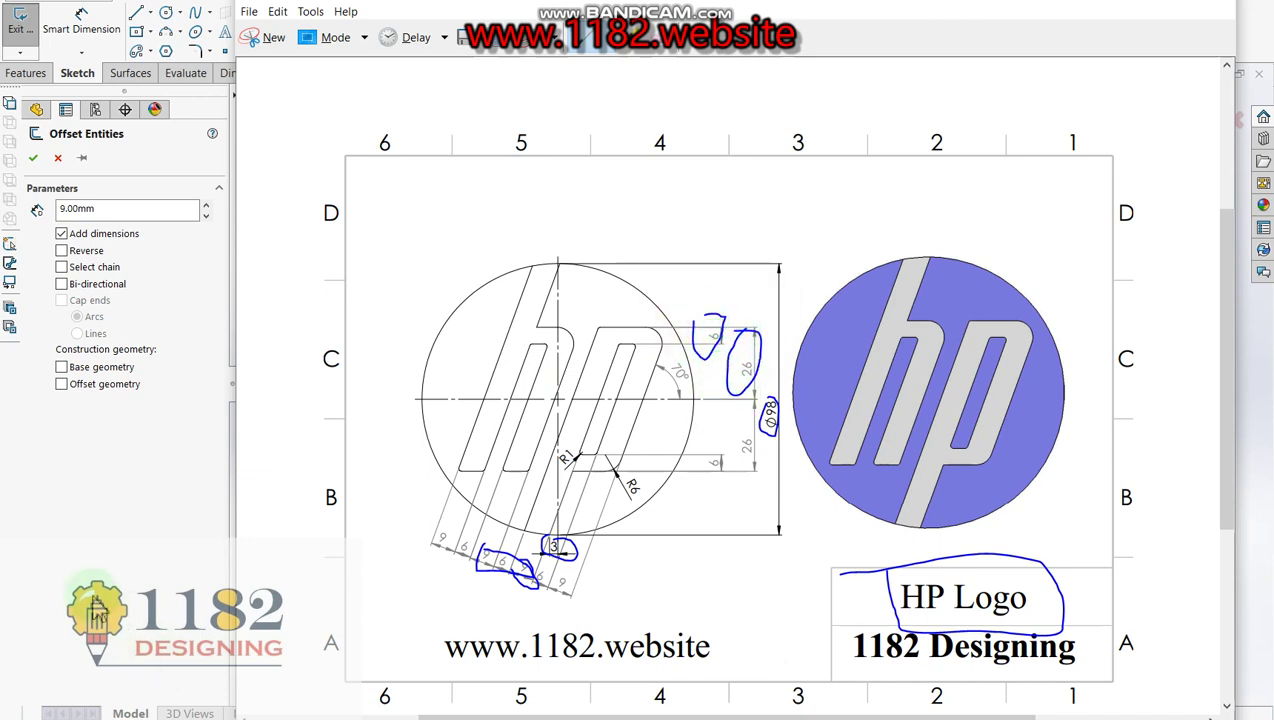
{"action": "left_click", "coordinate": [90, 594]}
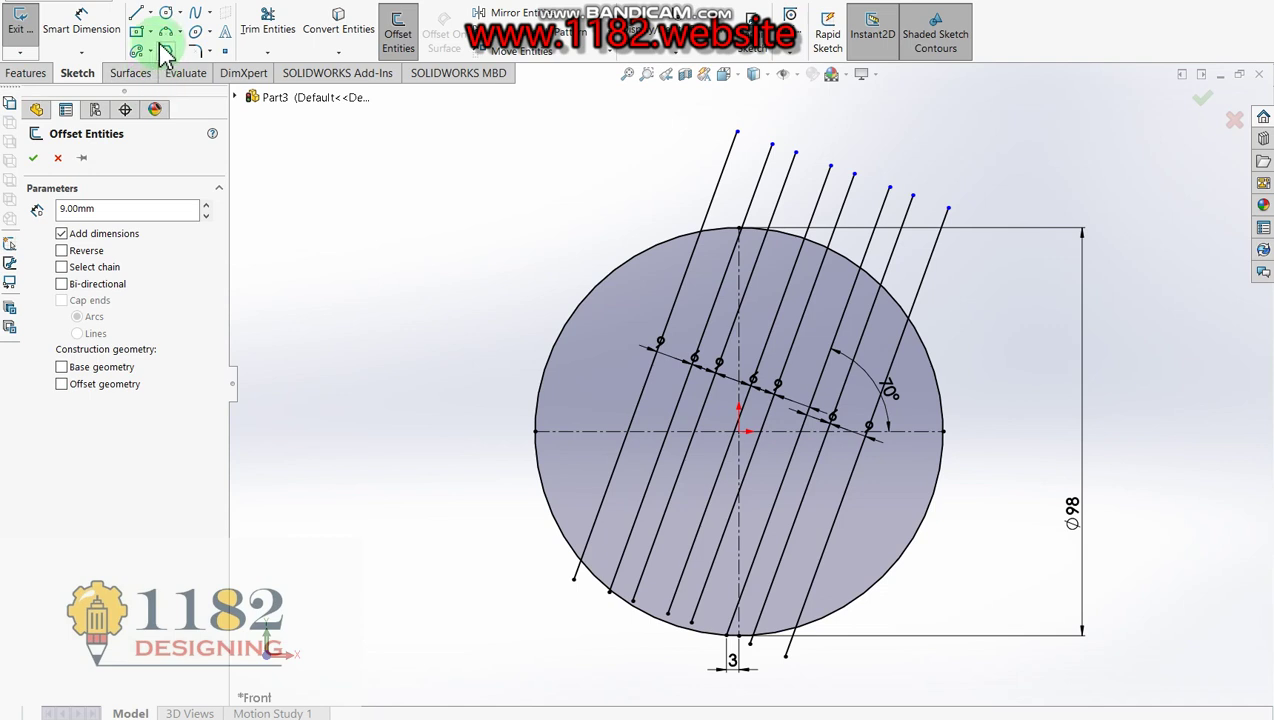
Step: Offset the horizontal centreline 26 mm both below and above
{"action": "left_click", "coordinate": [123, 211]}
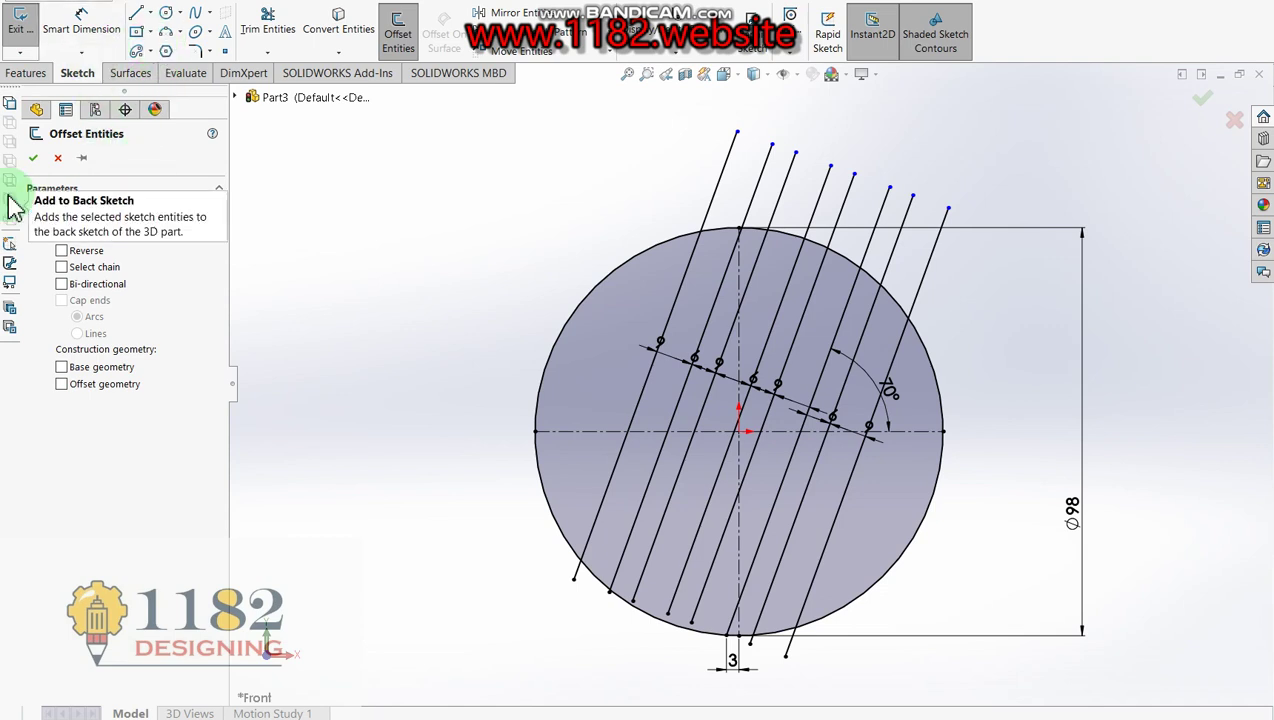
{"action": "type", "text": "26"}
{"action": "left_click", "coordinate": [565, 331]}
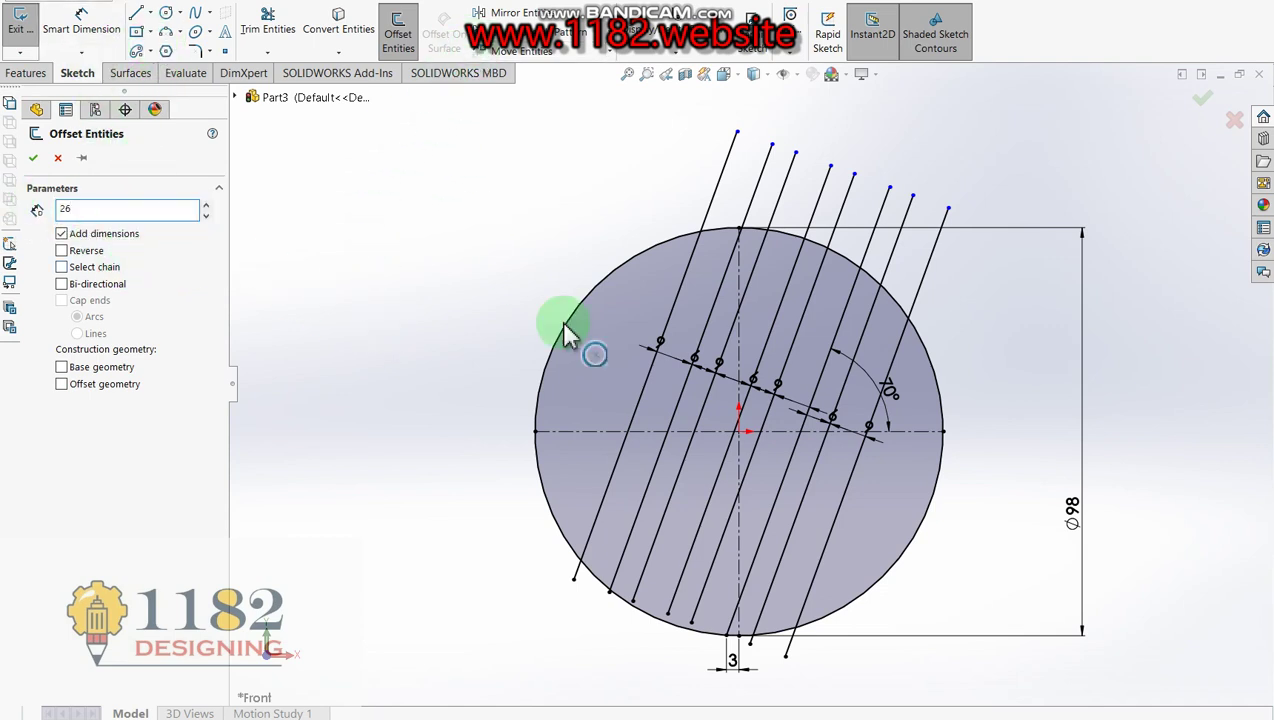
{"action": "left_click", "coordinate": [903, 433]}
{"action": "left_click", "coordinate": [962, 550]}
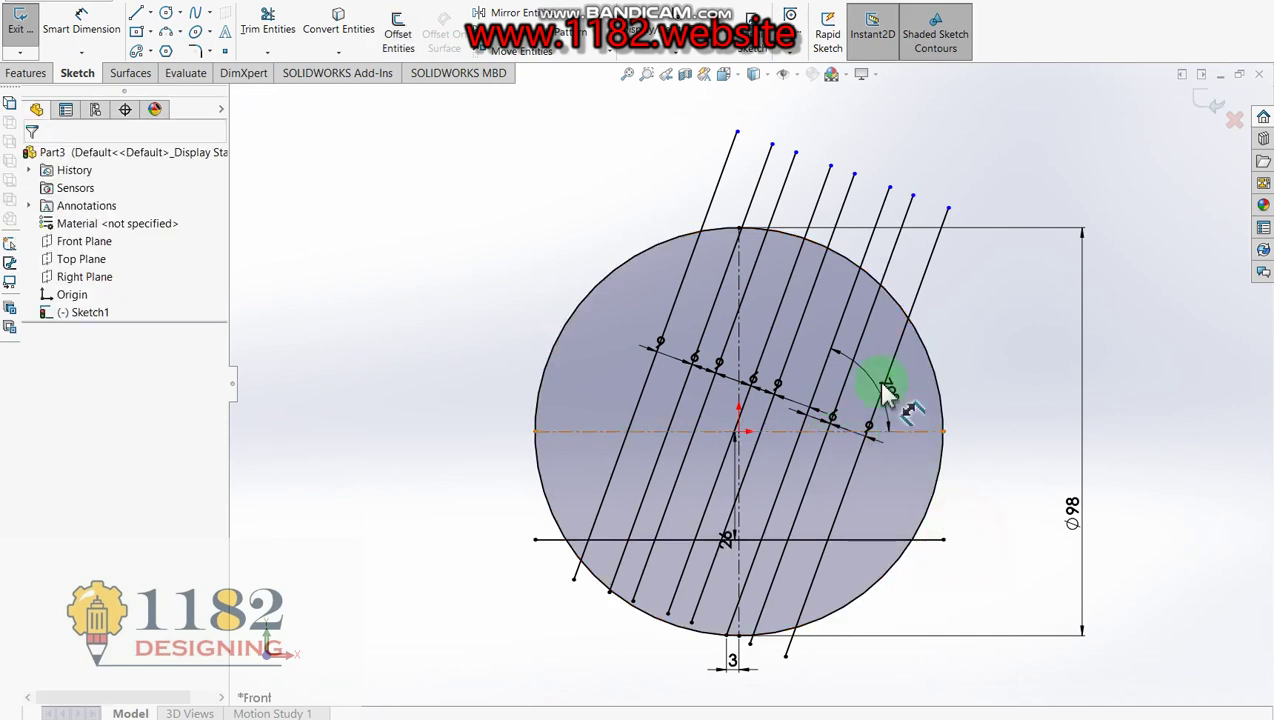
{"action": "left_click", "coordinate": [398, 35]}
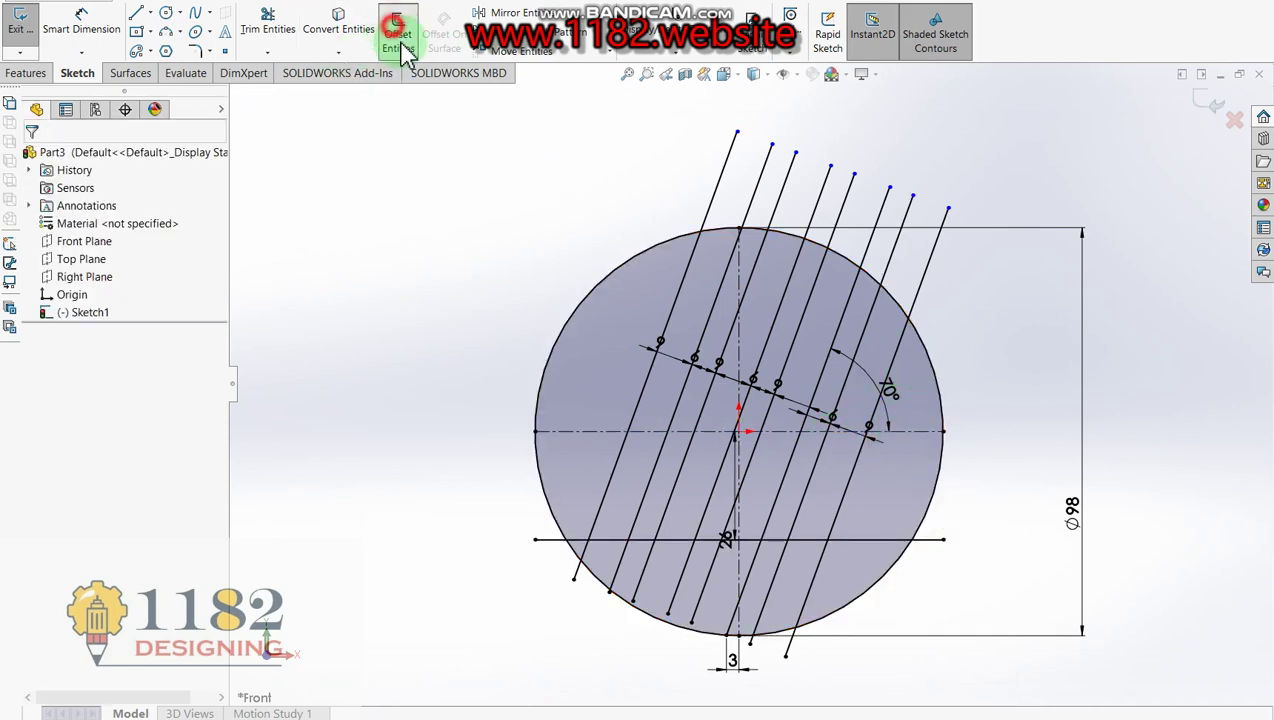
{"action": "left_click", "coordinate": [898, 420]}
{"action": "left_click", "coordinate": [952, 324]}
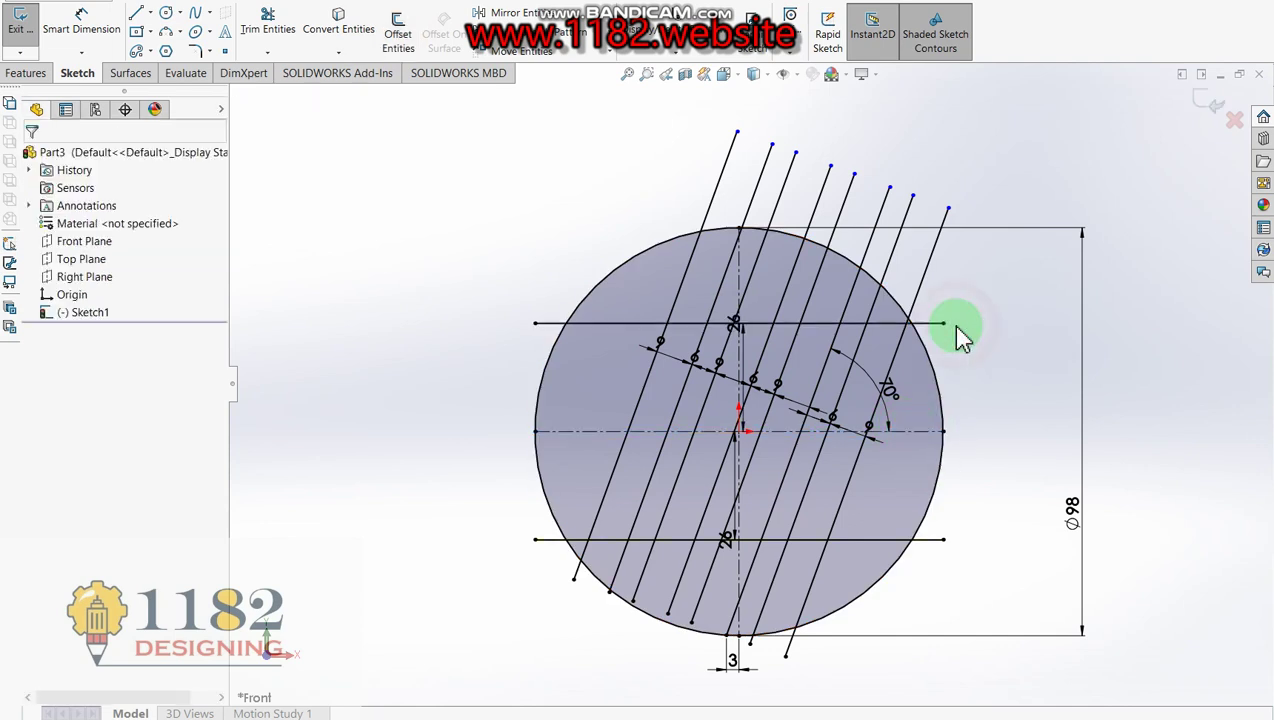
Step: Offset each 26 mm line 6 mm toward the centre
{"action": "left_click", "coordinate": [398, 35]}
{"action": "left_click", "coordinate": [345, 175]}
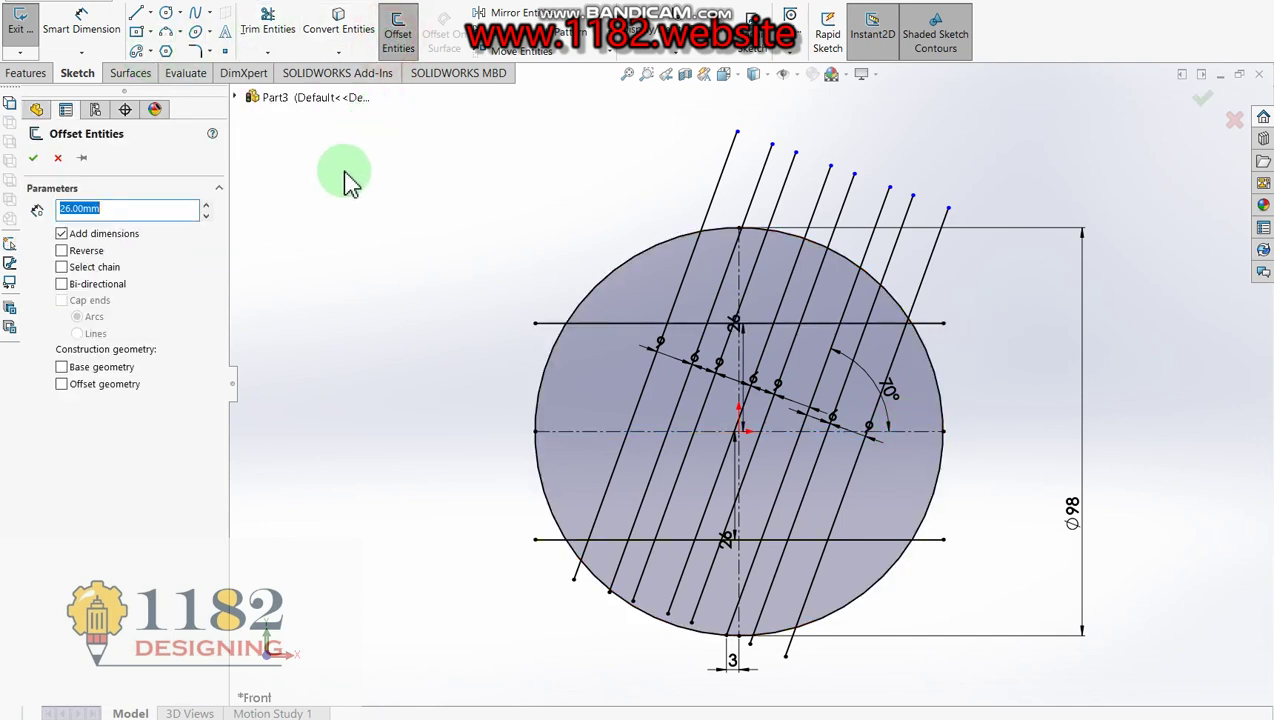
{"action": "type", "text": "6"}
{"action": "key", "text": "Return"}
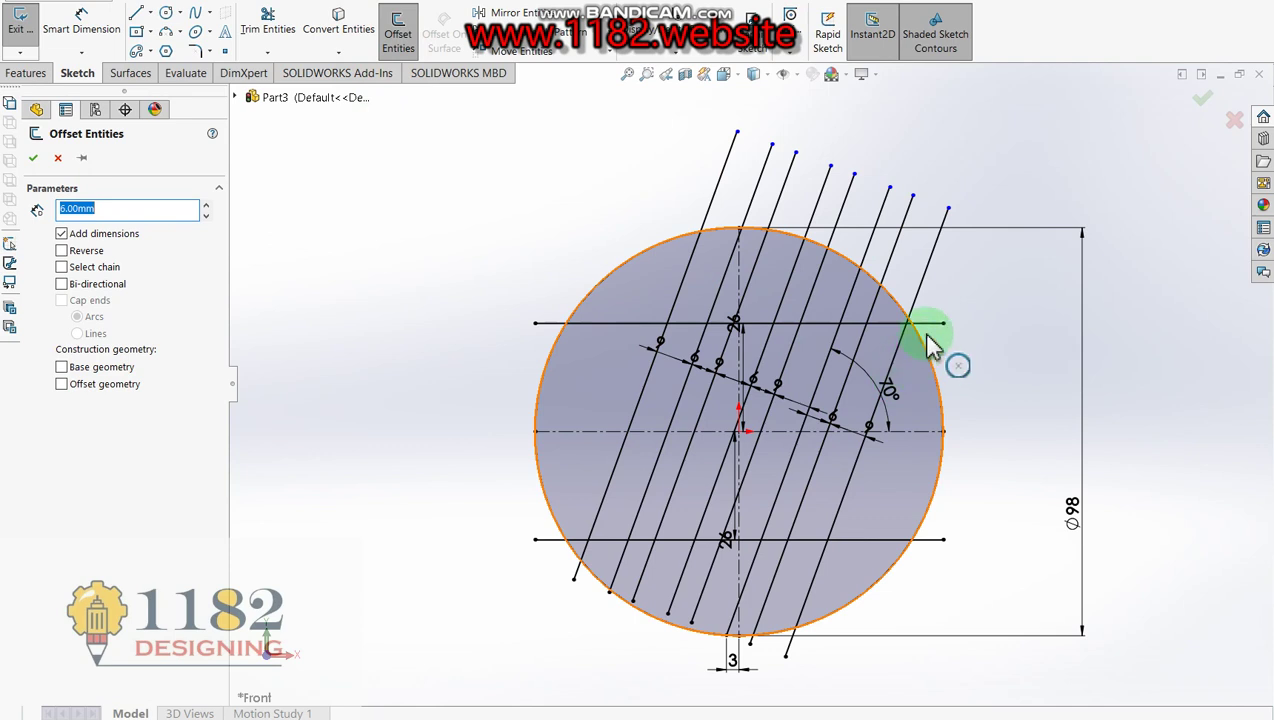
{"action": "left_click", "coordinate": [936, 326]}
{"action": "left_click", "coordinate": [946, 365]}
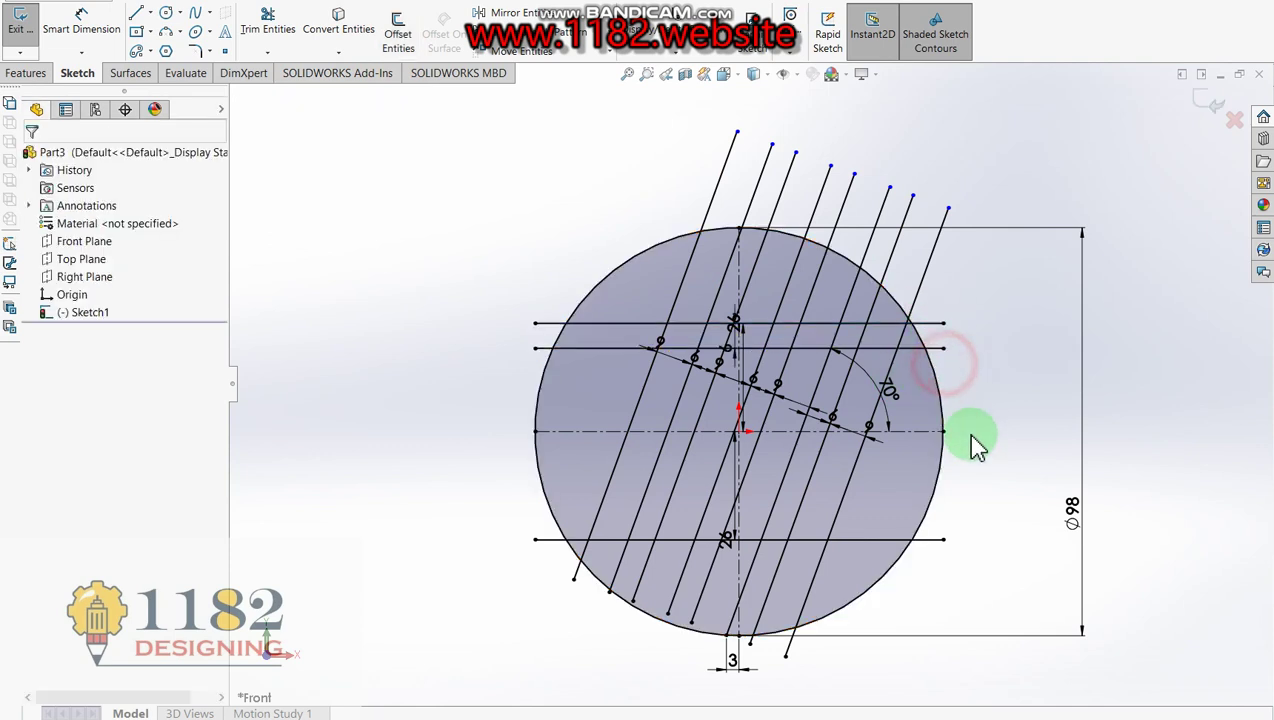
{"action": "left_click", "coordinate": [938, 540]}
{"action": "left_click", "coordinate": [397, 32]}
{"action": "left_click", "coordinate": [955, 508]}
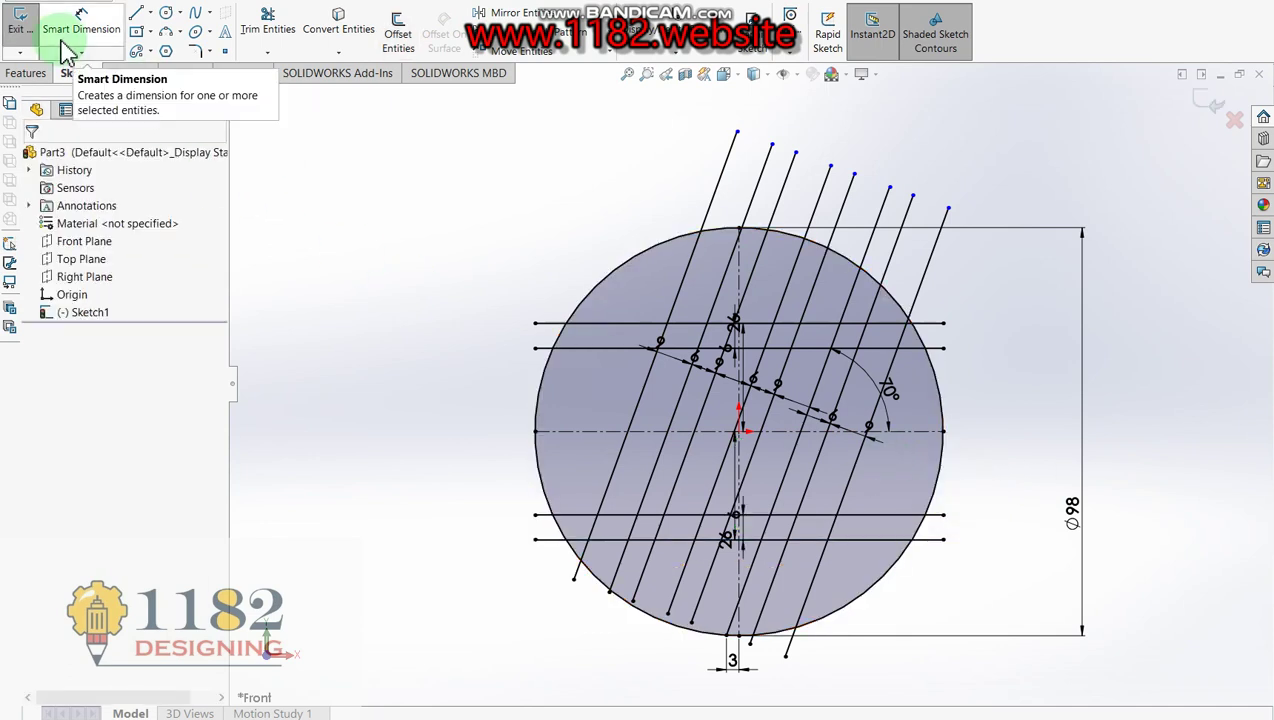
{"action": "left_click", "coordinate": [893, 385]}
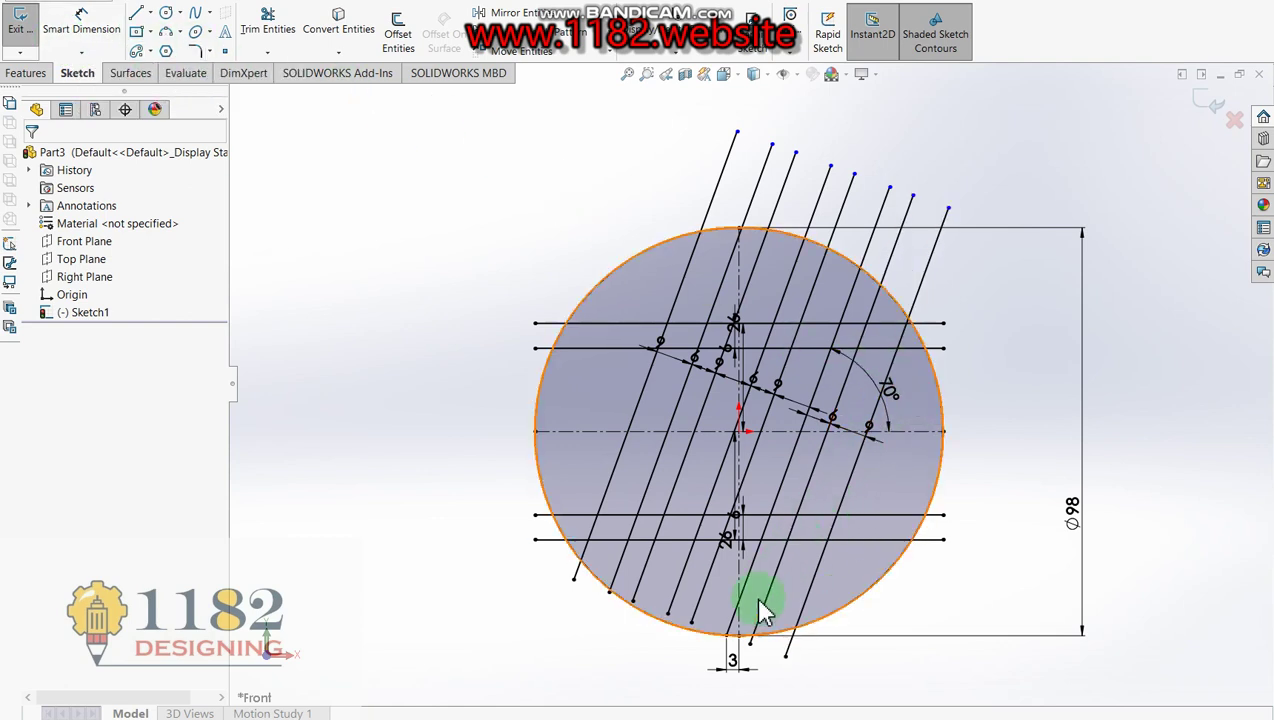
Step: Power-trim the upper and lower horizontal line pieces around the centre of the letters
{"action": "left_click", "coordinate": [268, 30]}
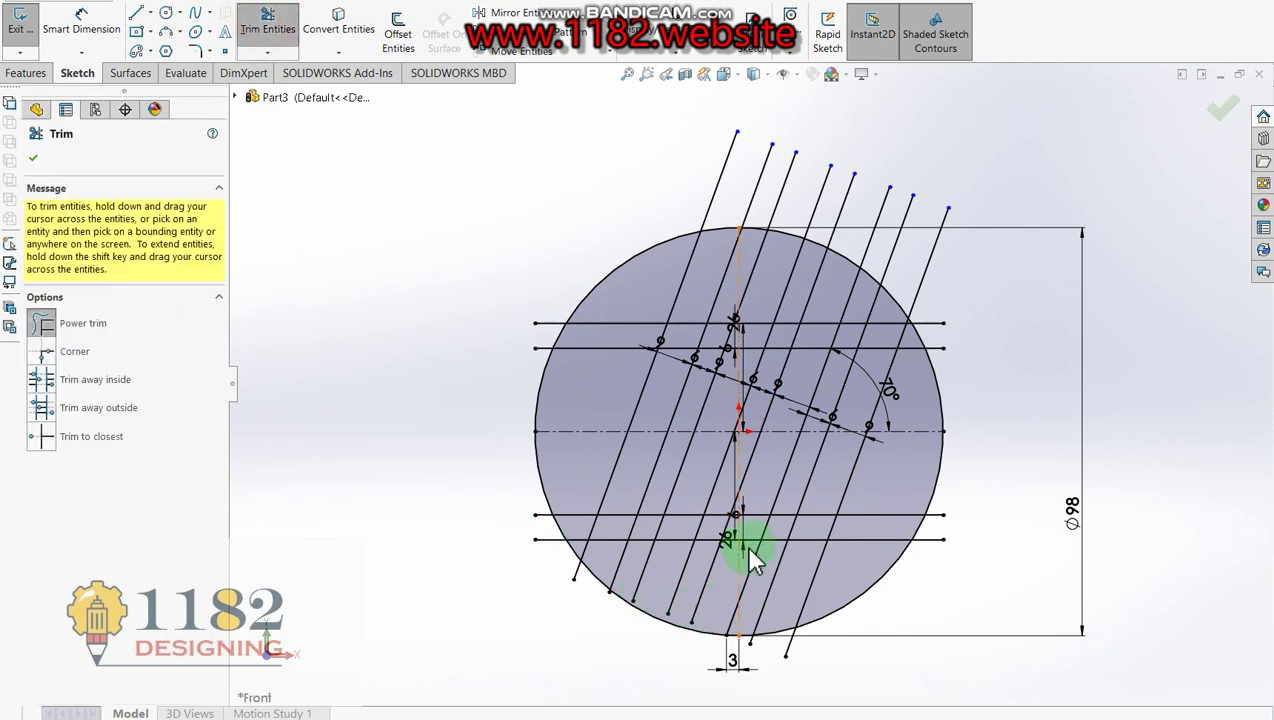
{"action": "scroll", "coordinate": [745, 545], "scroll_direction": "down", "scroll_amount": 1}
{"action": "scroll", "coordinate": [745, 555], "scroll_direction": "down", "scroll_amount": 2}
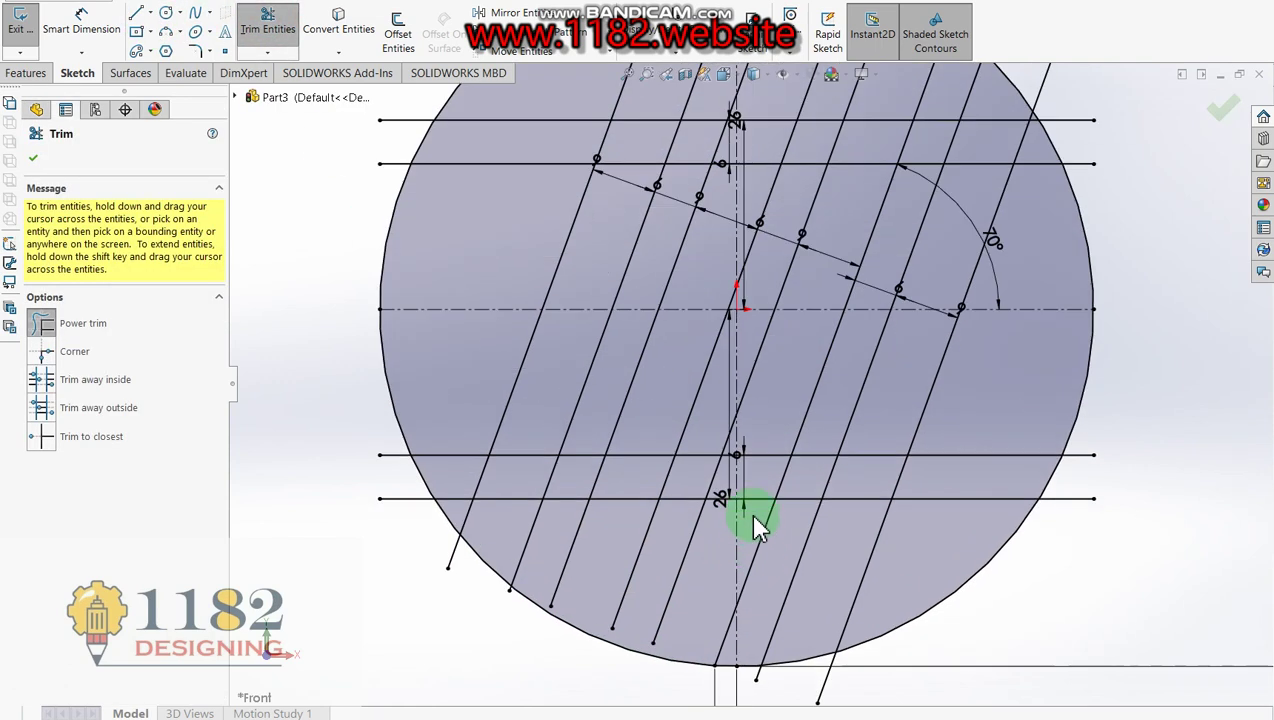
{"action": "mouse_move", "coordinate": [757, 490]}
{"action": "left_mouse_down"}
{"action": "mouse_move", "coordinate": [762, 462]}
{"action": "mouse_move", "coordinate": [725, 512]}
{"action": "mouse_move", "coordinate": [779, 418]}
{"action": "left_mouse_up"}
{"action": "scroll", "coordinate": [781, 366], "scroll_direction": "up", "scroll_amount": 2}
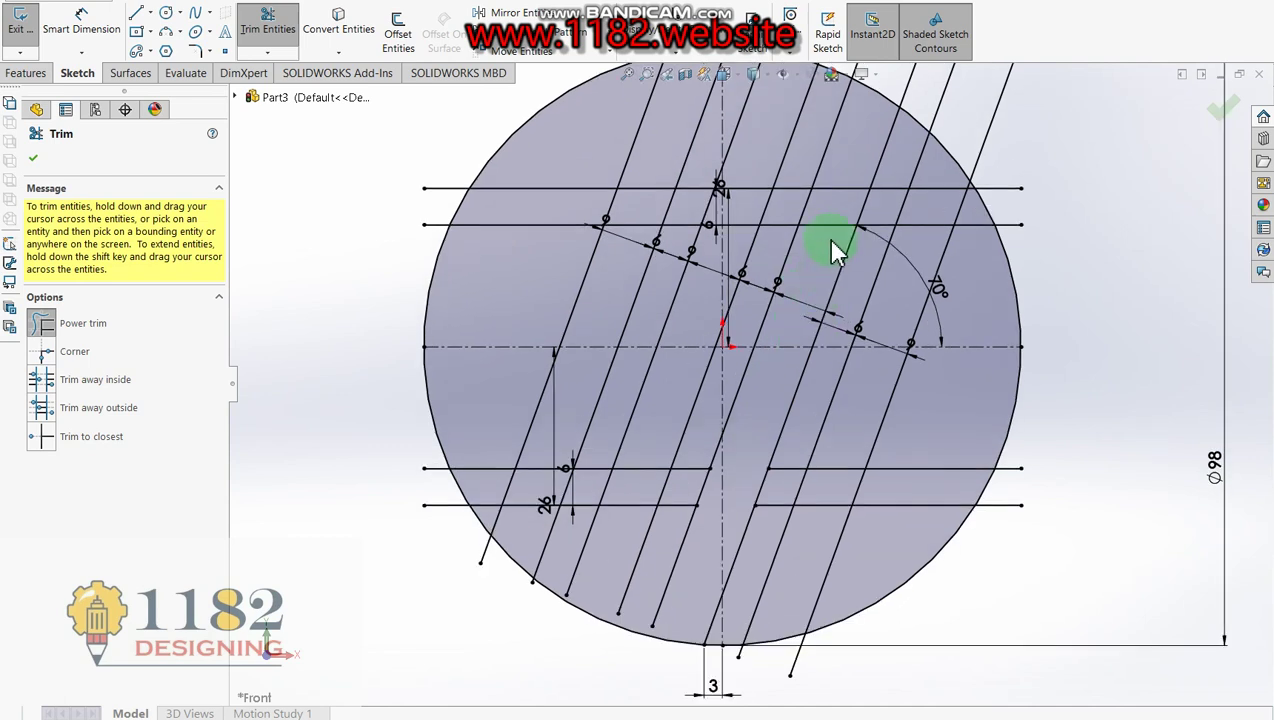
{"action": "left_click_drag", "start_coordinate": [830, 240], "coordinate": [840, 218]}
{"action": "mouse_move", "coordinate": [928, 234]}
{"action": "left_mouse_down"}
{"action": "mouse_move", "coordinate": [913, 231]}
{"action": "mouse_move", "coordinate": [893, 507]}
{"action": "left_mouse_up"}
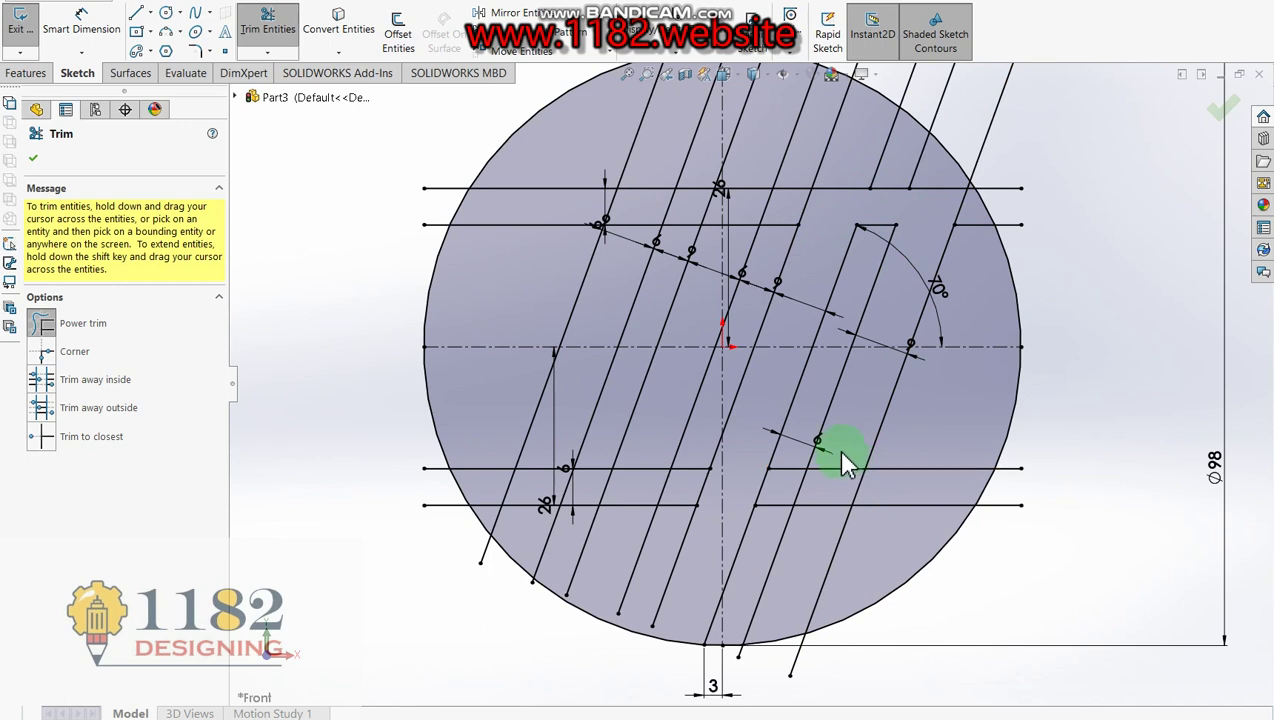
{"action": "left_click_drag", "start_coordinate": [840, 461], "coordinate": [787, 490]}
{"action": "mouse_move", "coordinate": [753, 488]}
{"action": "left_mouse_down"}
{"action": "mouse_move", "coordinate": [822, 530]}
{"action": "mouse_move", "coordinate": [784, 568]}
{"action": "left_mouse_up"}
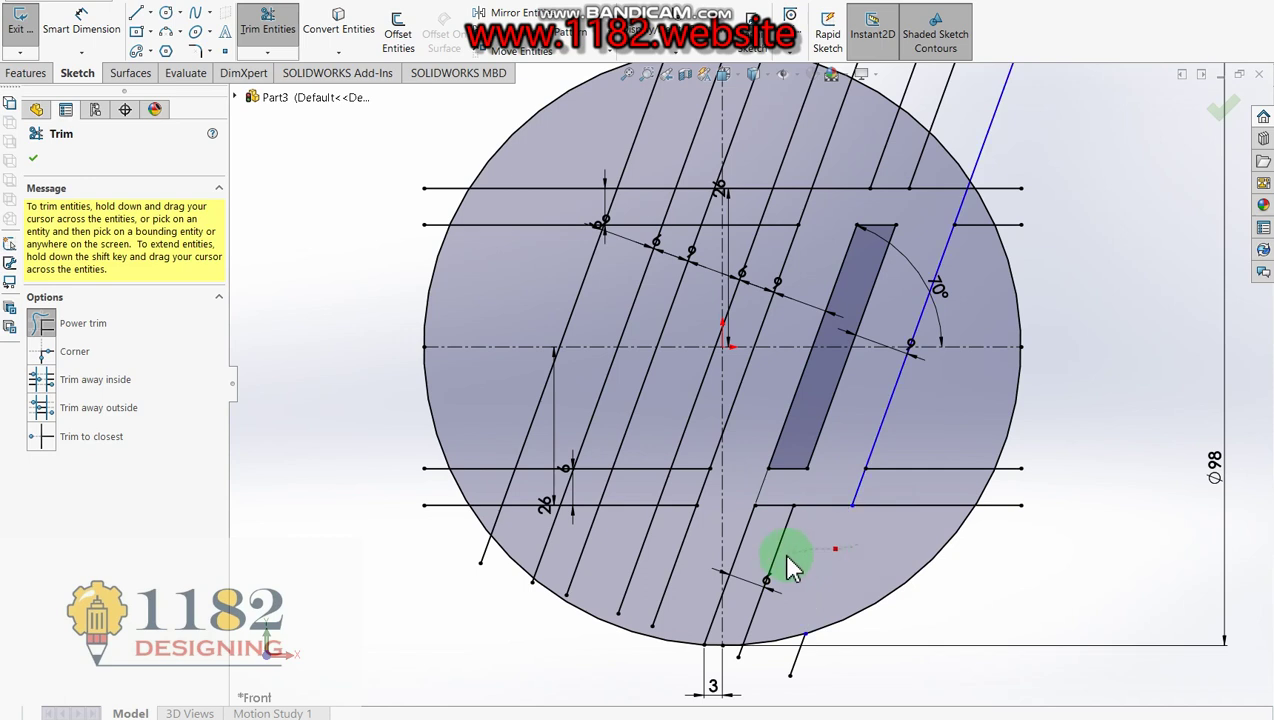
{"action": "mouse_move", "coordinate": [925, 440]}
{"action": "left_mouse_down"}
{"action": "mouse_move", "coordinate": [848, 645]}
{"action": "mouse_move", "coordinate": [1015, 441]}
{"action": "mouse_move", "coordinate": [1005, 535]}
{"action": "left_mouse_up"}
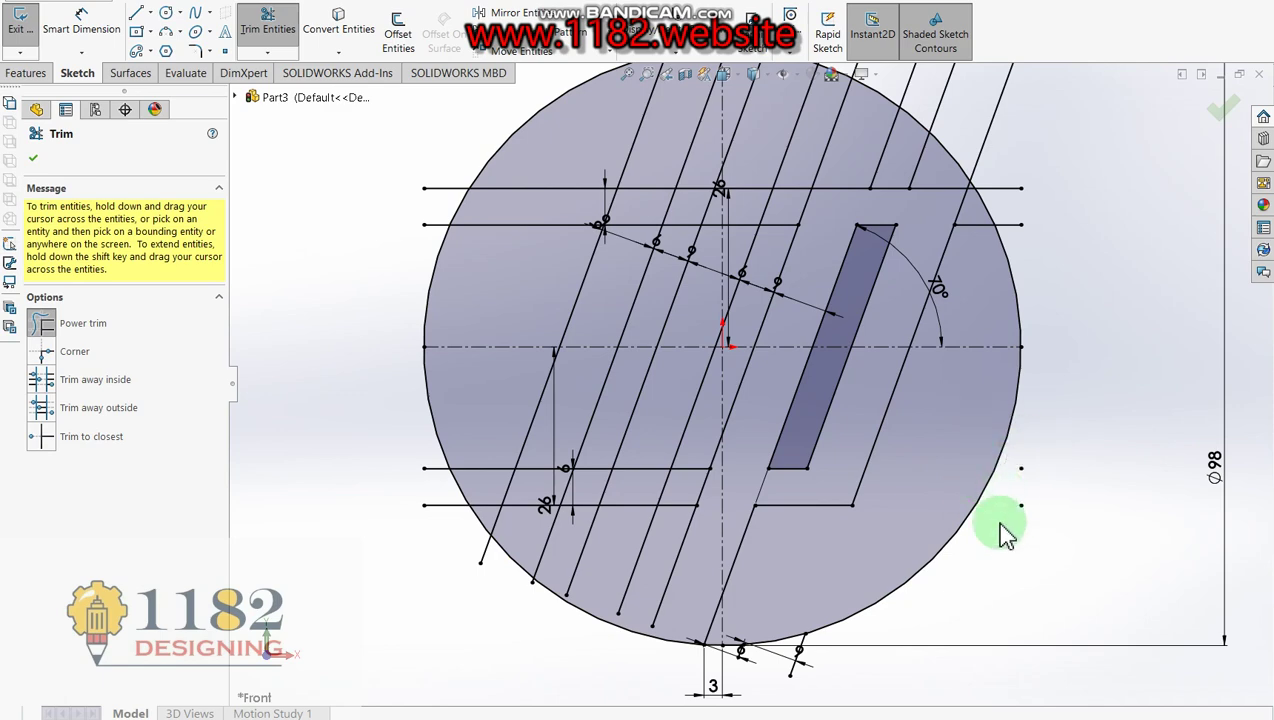
Step: Trim the leftover segments below the letters and the line stubs beyond the circle edge
{"action": "scroll", "coordinate": [816, 577], "scroll_direction": "up", "scroll_amount": 1}
{"action": "scroll", "coordinate": [768, 549], "scroll_direction": "down", "scroll_amount": 2}
{"action": "scroll", "coordinate": [802, 526], "scroll_direction": "down", "scroll_amount": 2}
{"action": "scroll", "coordinate": [805, 530], "scroll_direction": "down", "scroll_amount": 1}
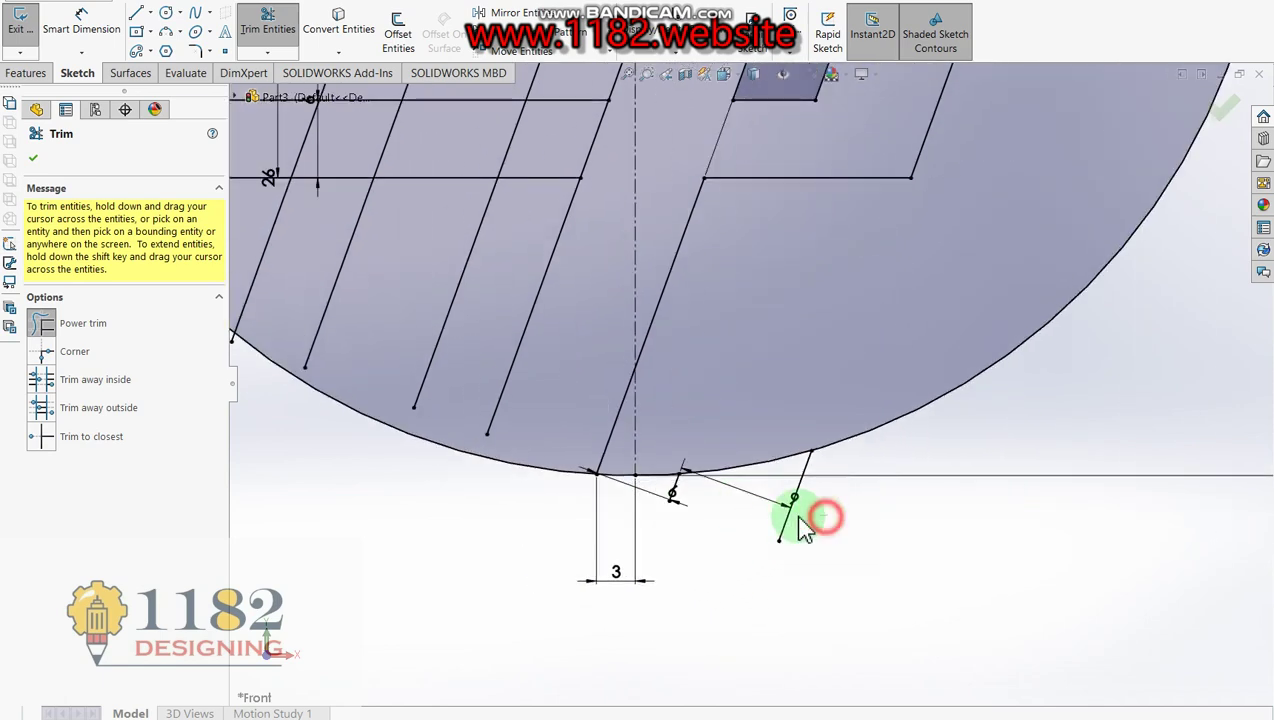
{"action": "left_click_drag", "start_coordinate": [805, 530], "coordinate": [691, 520]}
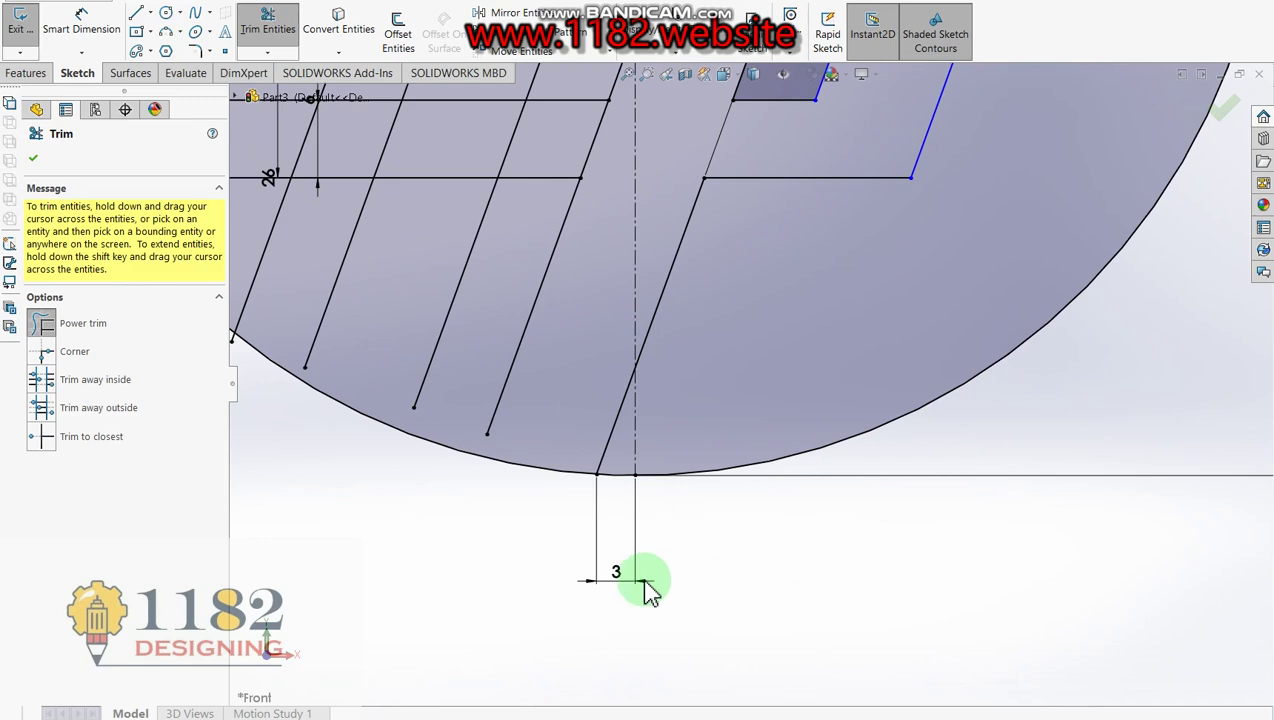
{"action": "scroll", "coordinate": [648, 585], "scroll_direction": "up", "scroll_amount": 1}
{"action": "scroll", "coordinate": [650, 570], "scroll_direction": "up", "scroll_amount": 1}
{"action": "scroll", "coordinate": [720, 450], "scroll_direction": "up", "scroll_amount": 3}
{"action": "scroll", "coordinate": [820, 240], "scroll_direction": "down", "scroll_amount": 1}
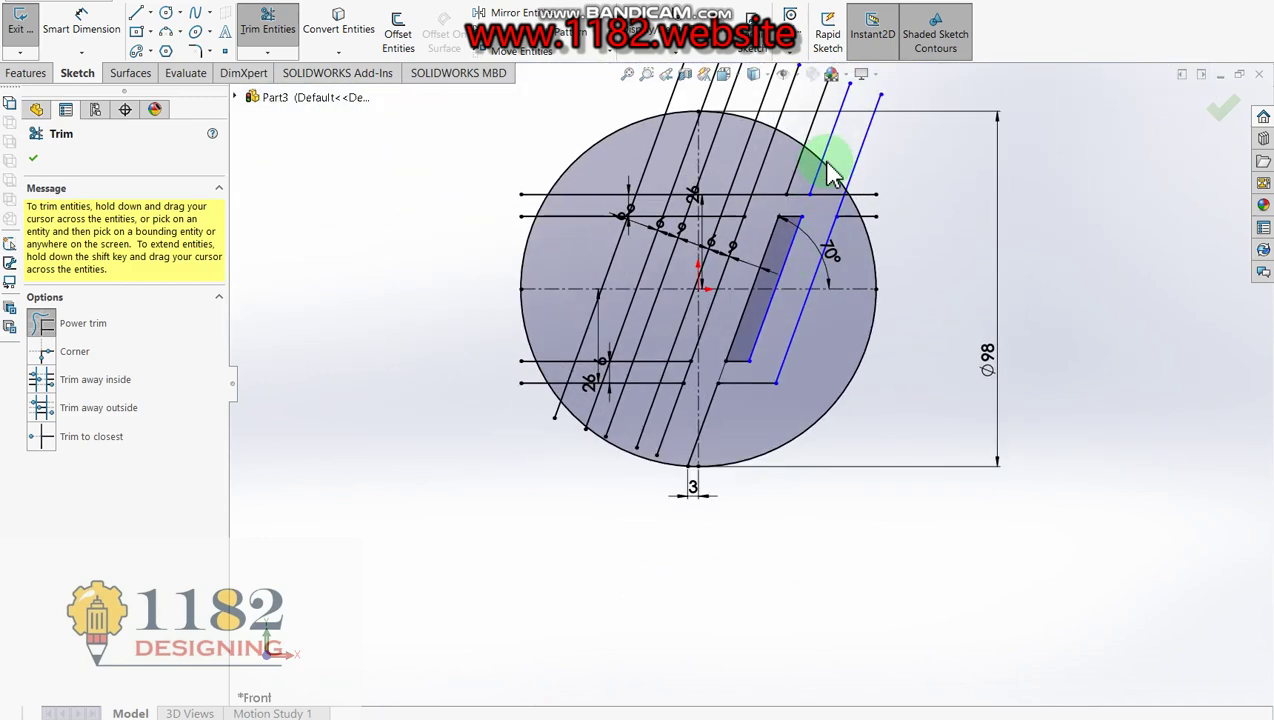
{"action": "scroll", "coordinate": [831, 175], "scroll_direction": "down", "scroll_amount": 4}
{"action": "left_click_drag", "start_coordinate": [858, 348], "coordinate": [853, 310]}
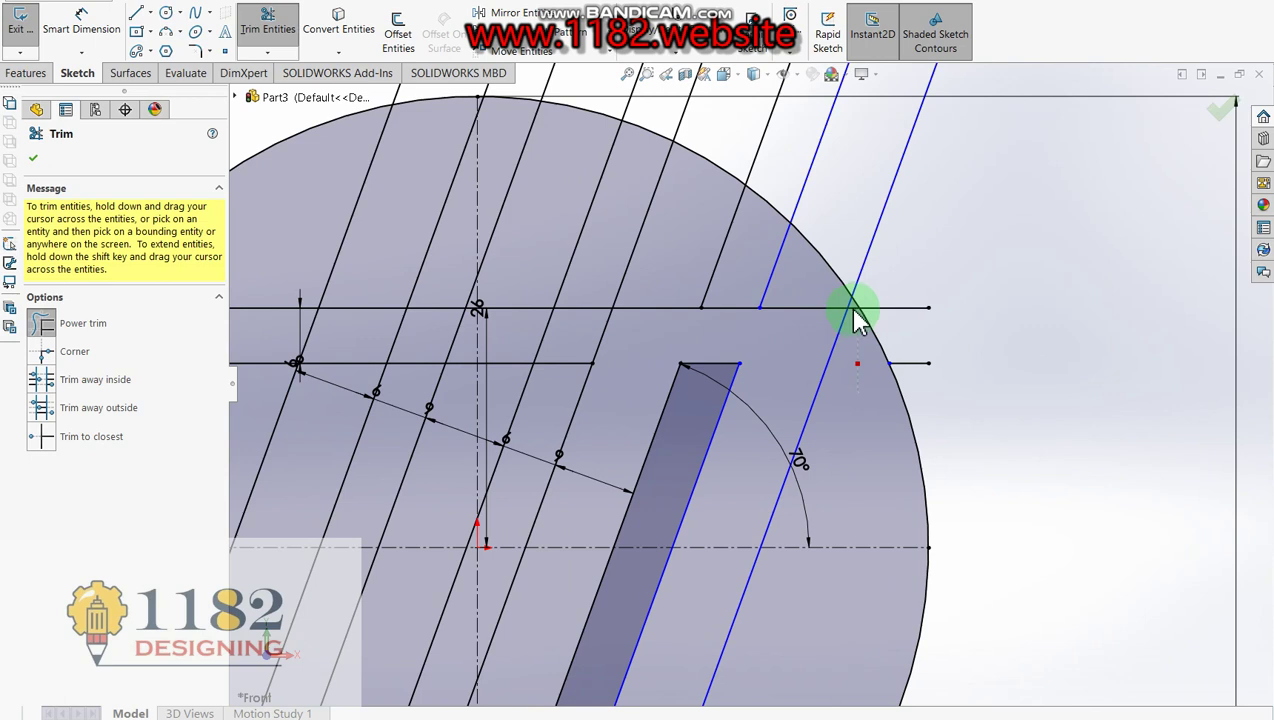
{"action": "mouse_move", "coordinate": [853, 310]}
{"action": "left_mouse_down"}
{"action": "mouse_move", "coordinate": [938, 327]}
{"action": "mouse_move", "coordinate": [947, 384]}
{"action": "mouse_move", "coordinate": [873, 255]}
{"action": "mouse_move", "coordinate": [759, 171]}
{"action": "mouse_move", "coordinate": [785, 268]}
{"action": "left_mouse_up"}
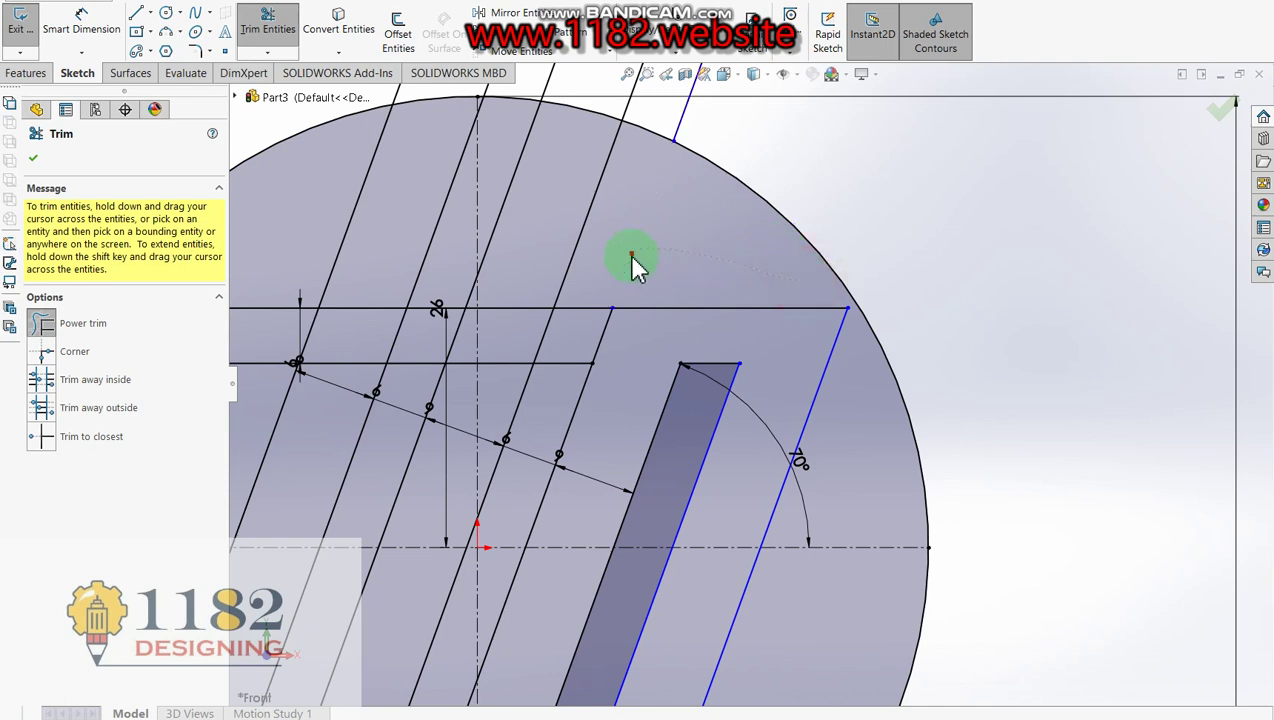
Step: Trim part of the lower horizontal line and the stray segments near the sketch centre
{"action": "scroll", "coordinate": [728, 265], "scroll_direction": "up", "scroll_amount": 2}
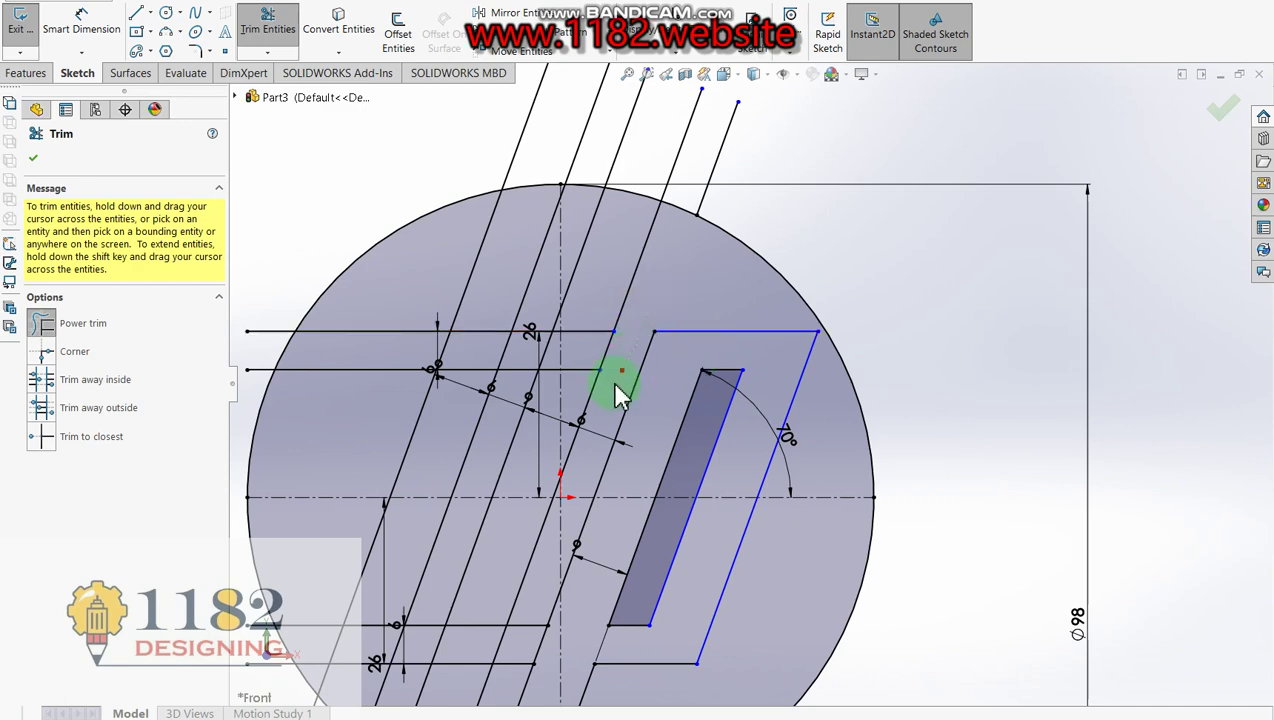
{"action": "scroll", "coordinate": [619, 393], "scroll_direction": "up", "scroll_amount": 1}
{"action": "scroll", "coordinate": [640, 384], "scroll_direction": "up", "scroll_amount": 2}
{"action": "scroll", "coordinate": [654, 469], "scroll_direction": "down", "scroll_amount": 4}
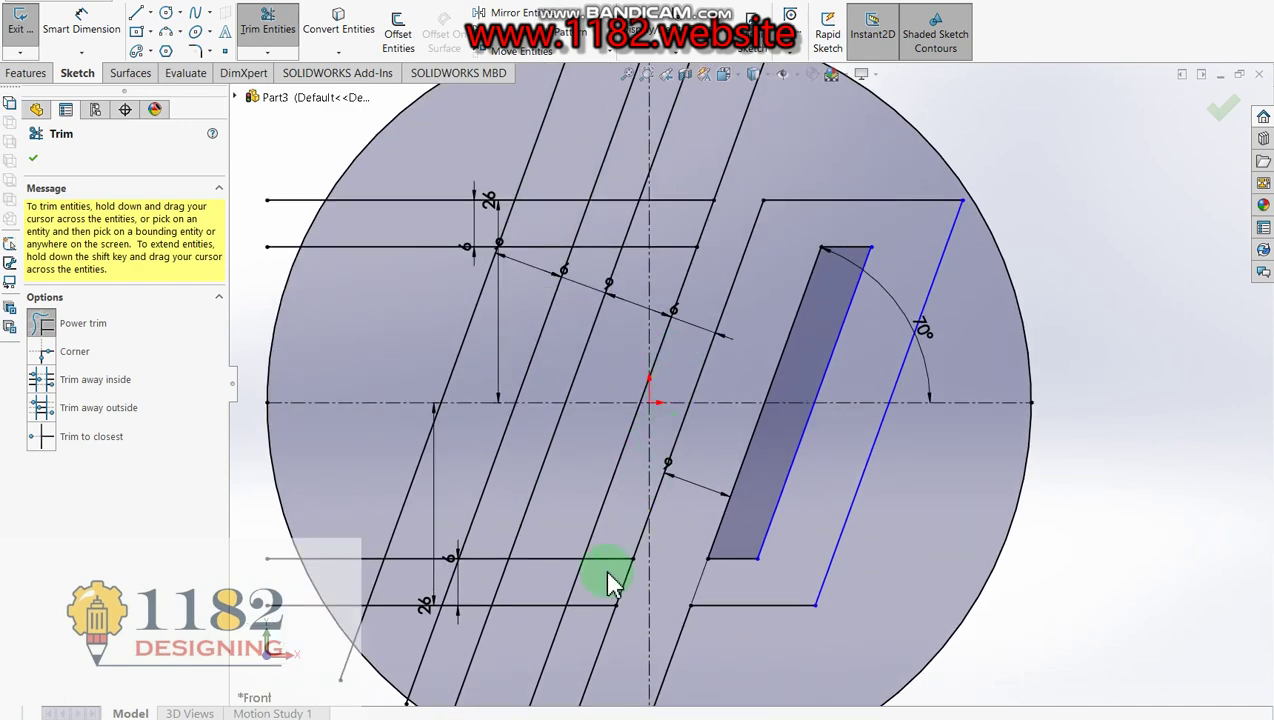
{"action": "left_click_drag", "start_coordinate": [608, 555], "coordinate": [593, 600]}
{"action": "scroll", "coordinate": [600, 590], "scroll_direction": "up", "scroll_amount": 1}
{"action": "scroll", "coordinate": [630, 540], "scroll_direction": "up", "scroll_amount": 1}
{"action": "mouse_move", "coordinate": [585, 622]}
{"action": "left_mouse_down"}
{"action": "mouse_move", "coordinate": [712, 360]}
{"action": "mouse_move", "coordinate": [667, 188]}
{"action": "left_mouse_up"}
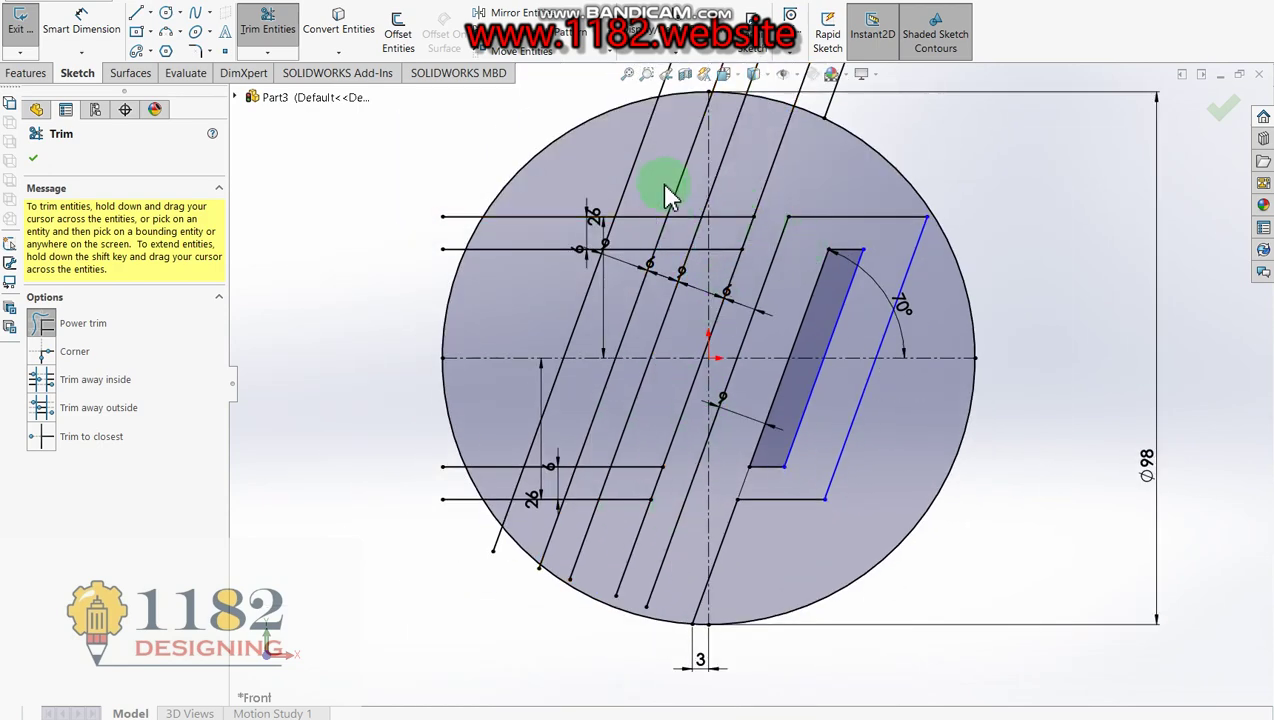
{"action": "scroll", "coordinate": [665, 185], "scroll_direction": "up", "scroll_amount": 1}
{"action": "scroll", "coordinate": [660, 170], "scroll_direction": "down", "scroll_amount": 2}
{"action": "mouse_move", "coordinate": [660, 170]}
{"action": "left_mouse_down"}
{"action": "mouse_move", "coordinate": [672, 275]}
{"action": "mouse_move", "coordinate": [651, 306]}
{"action": "left_mouse_up"}
{"action": "mouse_move", "coordinate": [733, 327]}
{"action": "left_mouse_down"}
{"action": "mouse_move", "coordinate": [733, 361]}
{"action": "mouse_move", "coordinate": [670, 352]}
{"action": "mouse_move", "coordinate": [703, 338]}
{"action": "mouse_move", "coordinate": [753, 352]}
{"action": "left_mouse_up"}
{"action": "scroll", "coordinate": [750, 353], "scroll_direction": "down", "scroll_amount": 1}
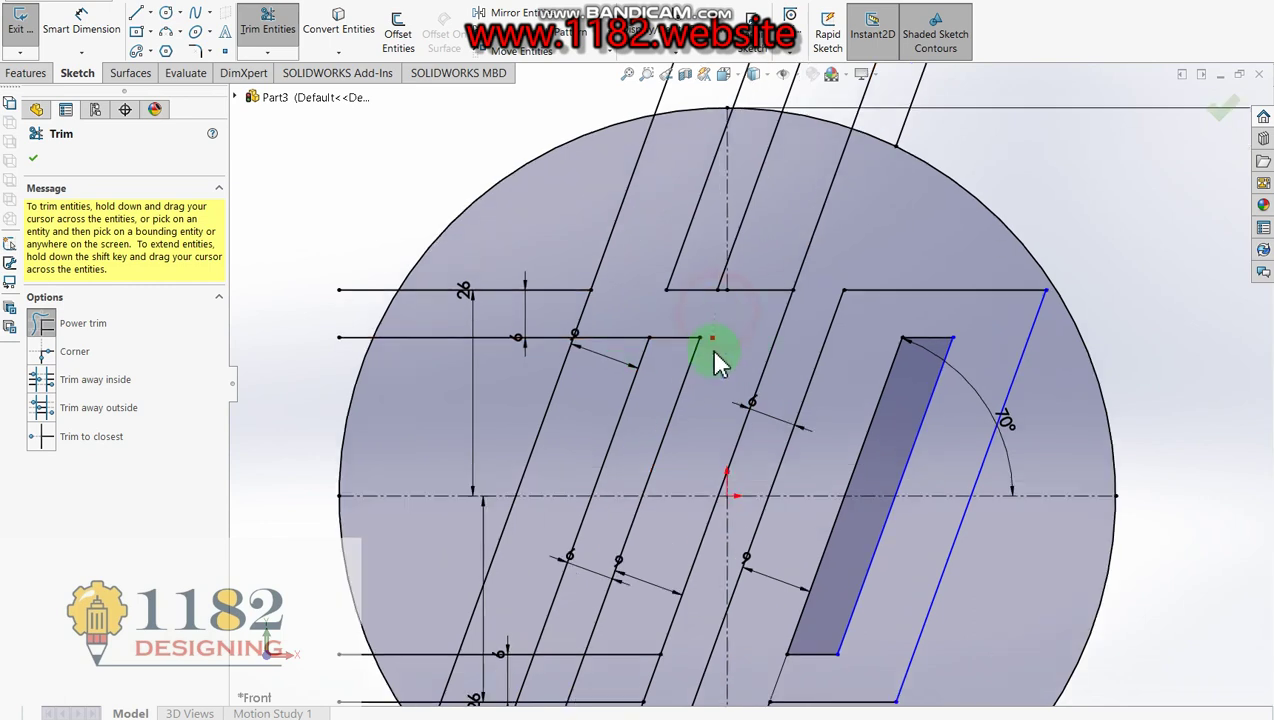
{"action": "scroll", "coordinate": [728, 350], "scroll_direction": "up", "scroll_amount": 3}
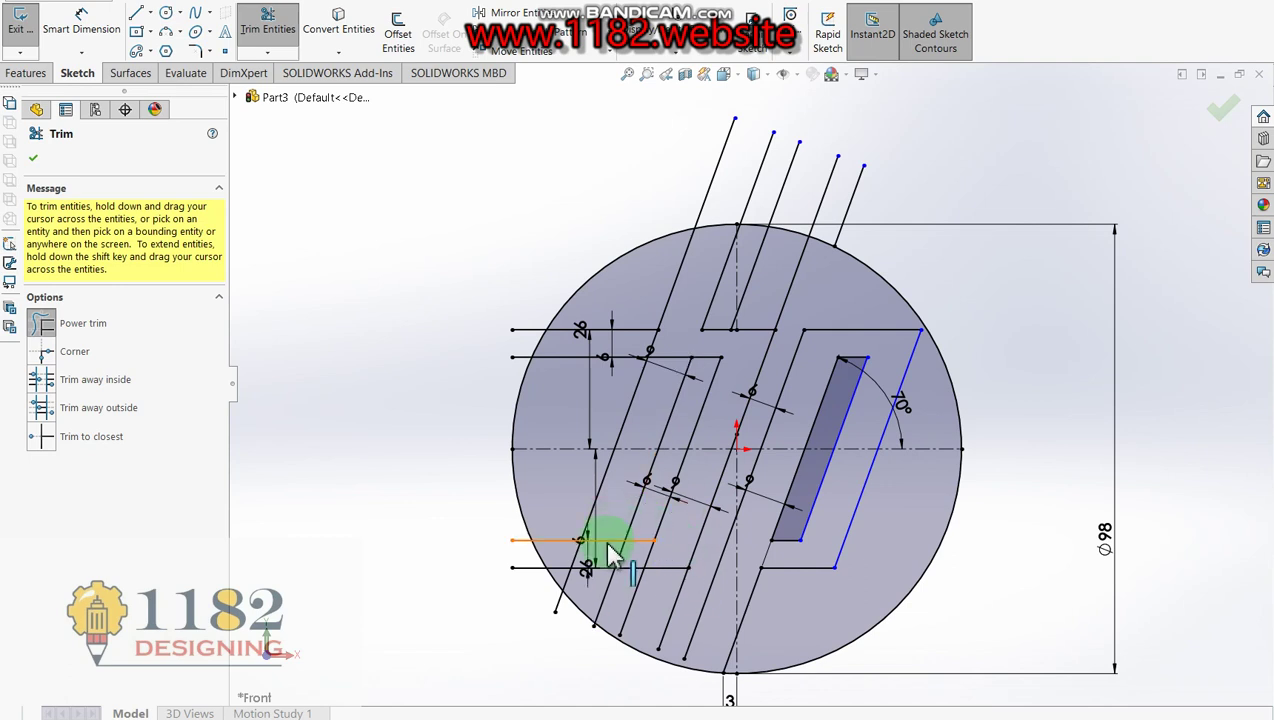
{"action": "scroll", "coordinate": [600, 540], "scroll_direction": "down", "scroll_amount": 2}
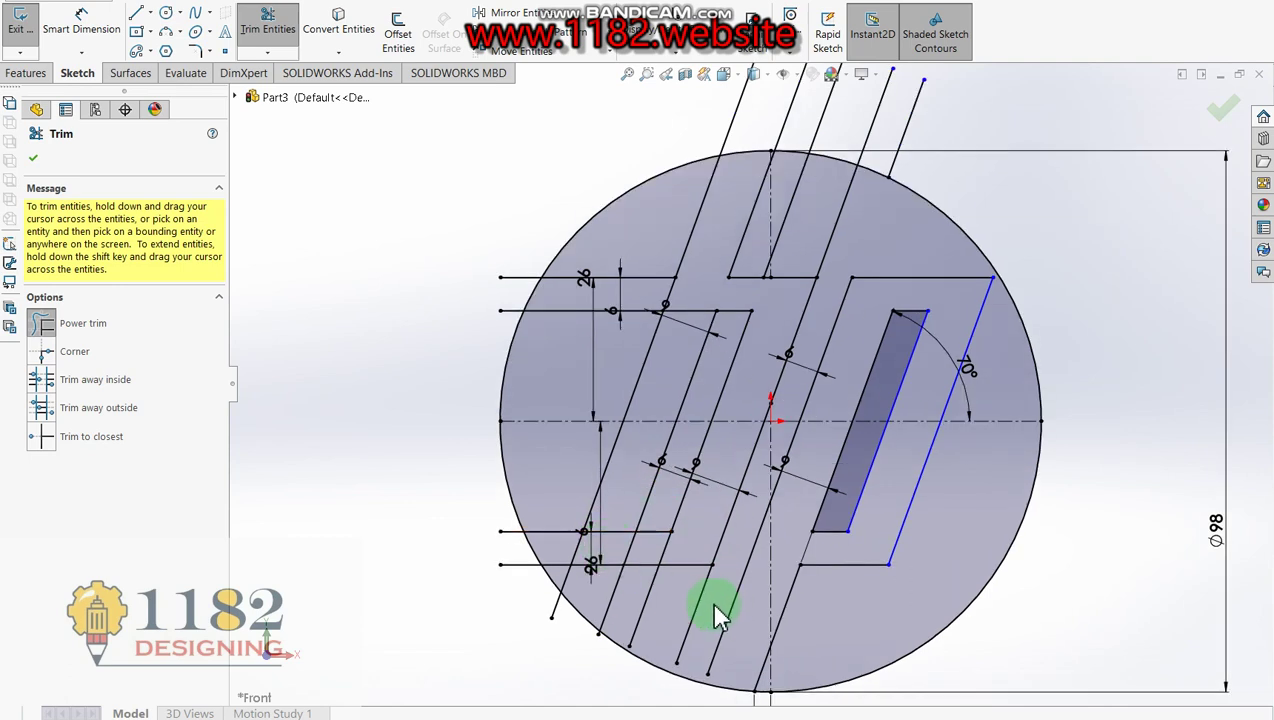
Step: Trim the lower ends of the slanted lines and the short horizontal line between them
{"action": "mouse_move", "coordinate": [712, 602]}
{"action": "left_mouse_down"}
{"action": "mouse_move", "coordinate": [563, 578]}
{"action": "mouse_move", "coordinate": [549, 526]}
{"action": "mouse_move", "coordinate": [640, 560]}
{"action": "left_mouse_up"}
{"action": "scroll", "coordinate": [630, 550], "scroll_direction": "down", "scroll_amount": 3}
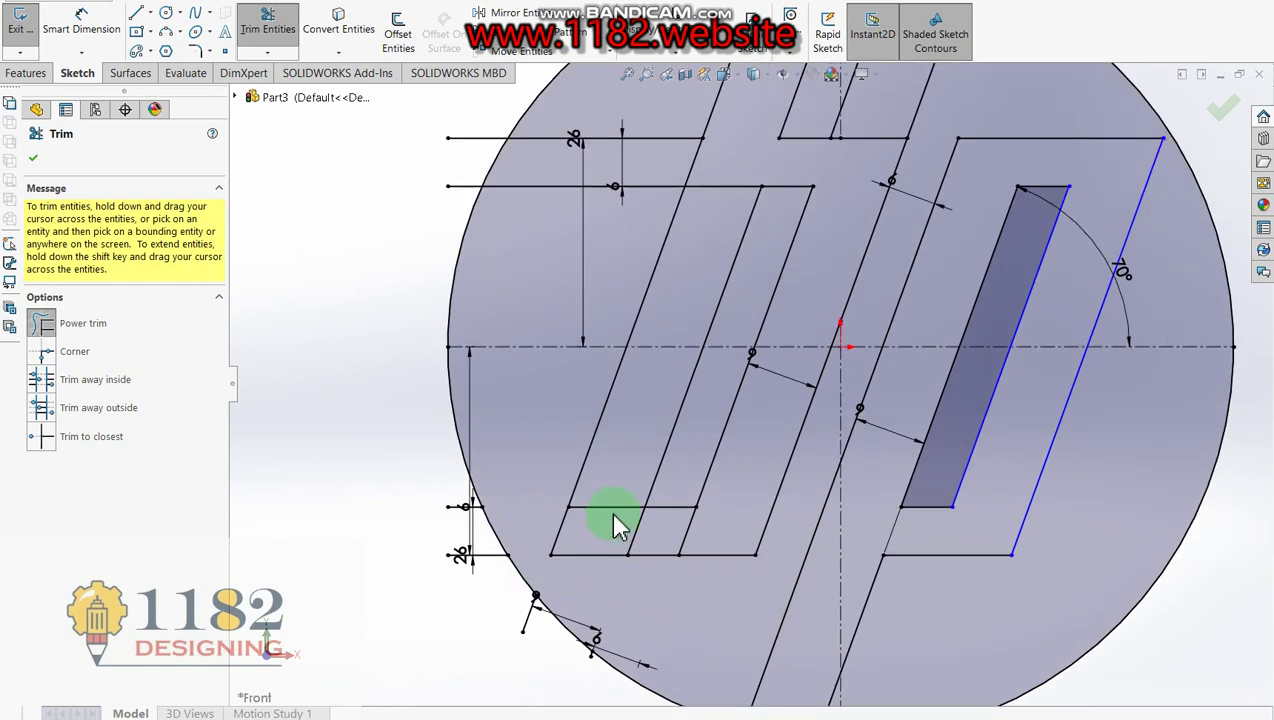
{"action": "left_click_drag", "start_coordinate": [600, 518], "coordinate": [650, 510]}
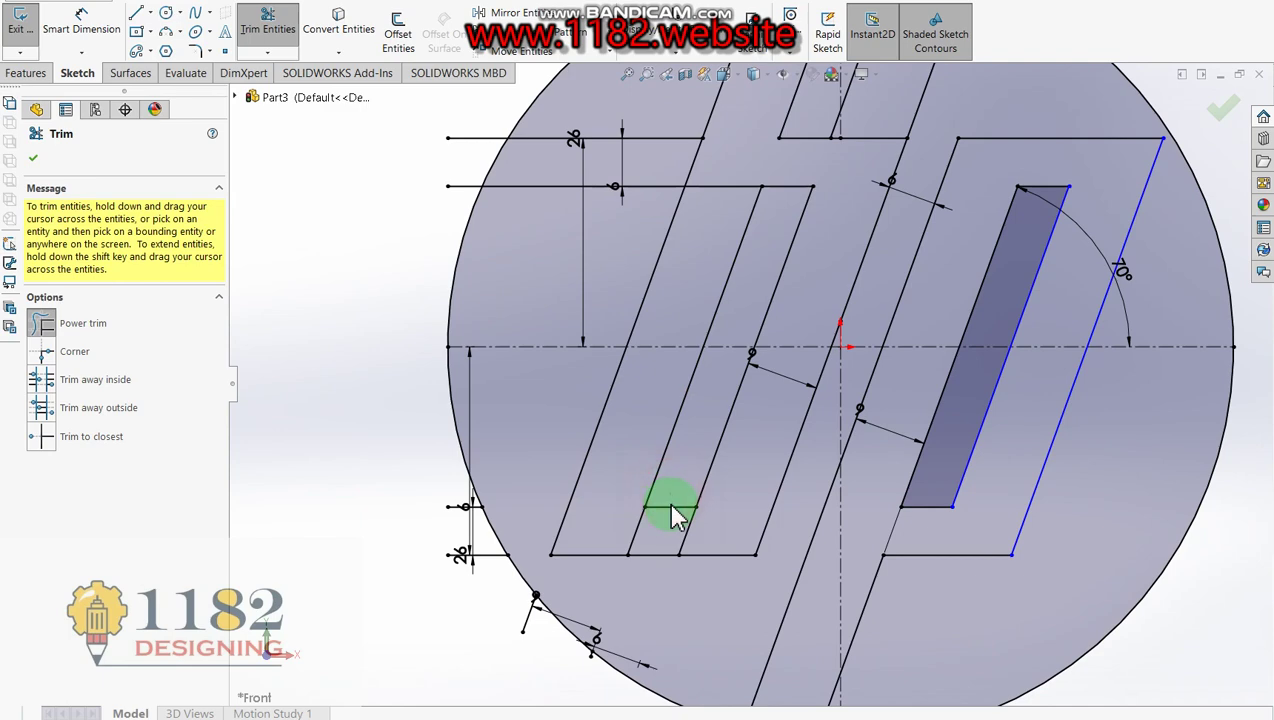
{"action": "scroll", "coordinate": [549, 512], "scroll_direction": "up", "scroll_amount": 2}
{"action": "scroll", "coordinate": [577, 520], "scroll_direction": "down", "scroll_amount": 5}
{"action": "mouse_move", "coordinate": [612, 503]}
{"action": "left_mouse_down"}
{"action": "mouse_move", "coordinate": [583, 398]}
{"action": "mouse_move", "coordinate": [549, 455]}
{"action": "left_mouse_up"}
{"action": "scroll", "coordinate": [700, 465], "scroll_direction": "up", "scroll_amount": 3}
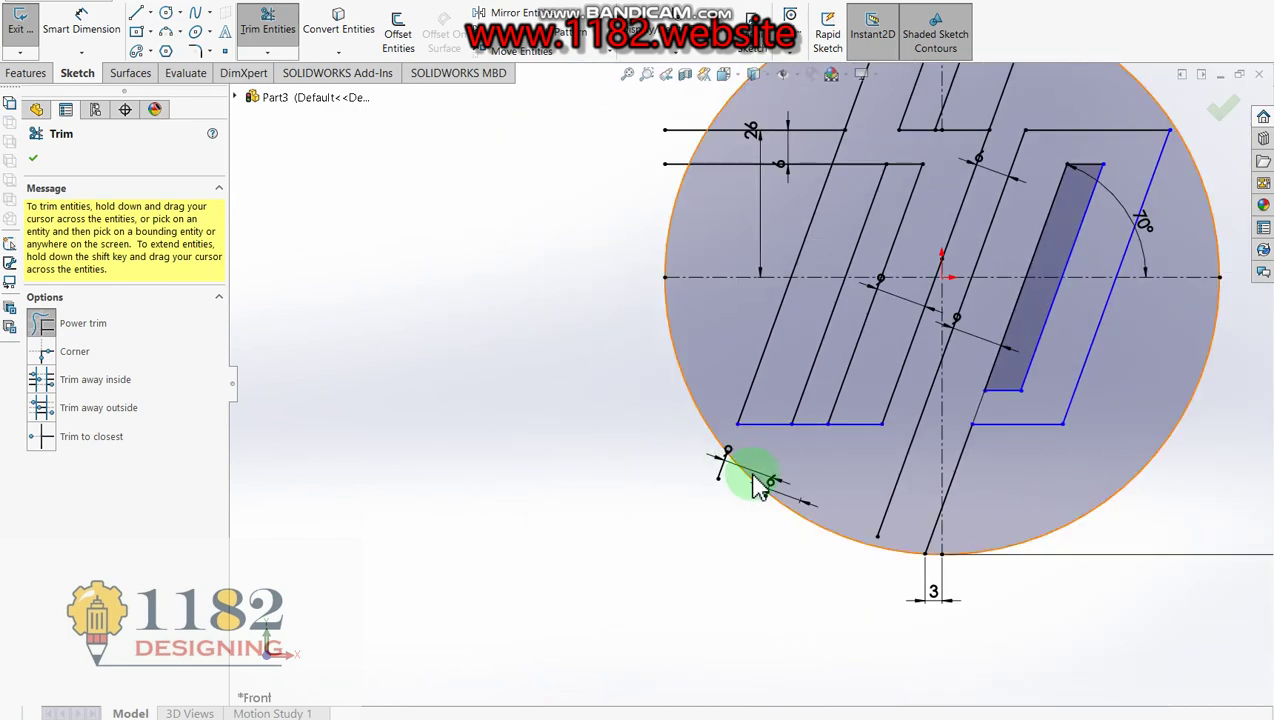
{"action": "scroll", "coordinate": [710, 462], "scroll_direction": "down", "scroll_amount": 3}
{"action": "left_click_drag", "start_coordinate": [674, 438], "coordinate": [710, 462]}
{"action": "scroll", "coordinate": [712, 468], "scroll_direction": "down", "scroll_amount": 4}
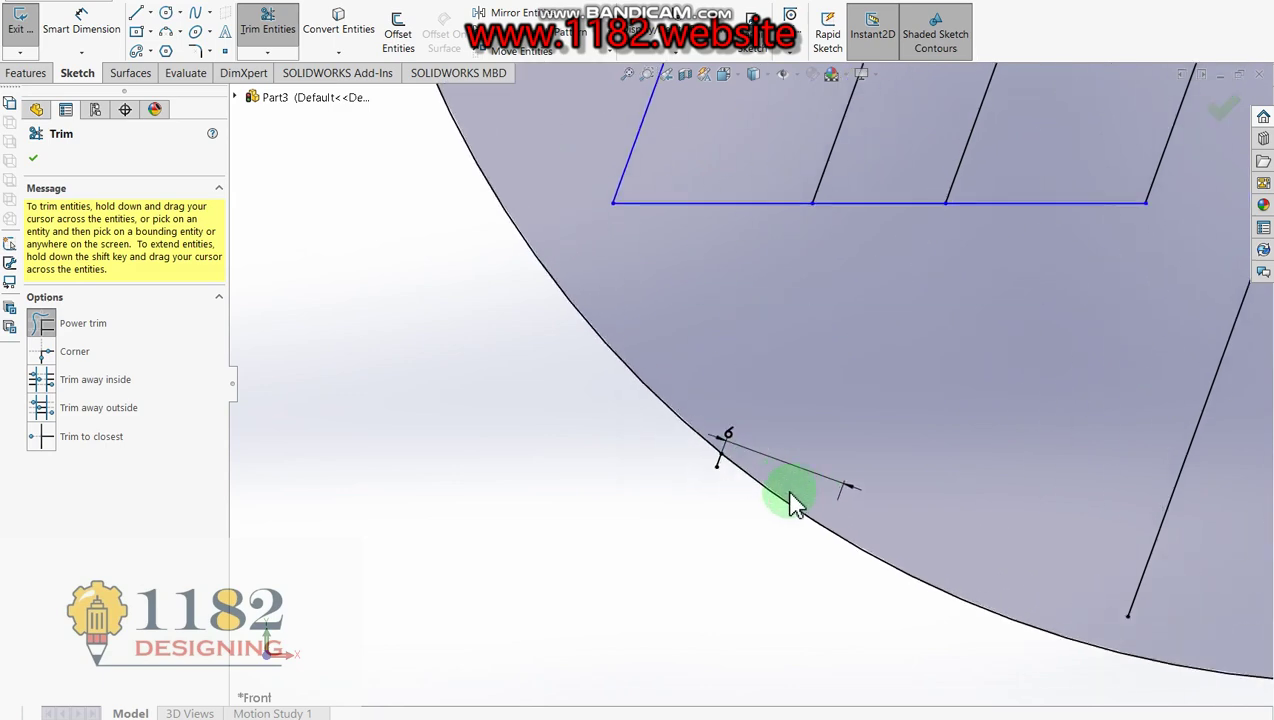
{"action": "scroll", "coordinate": [725, 475], "scroll_direction": "up", "scroll_amount": 3}
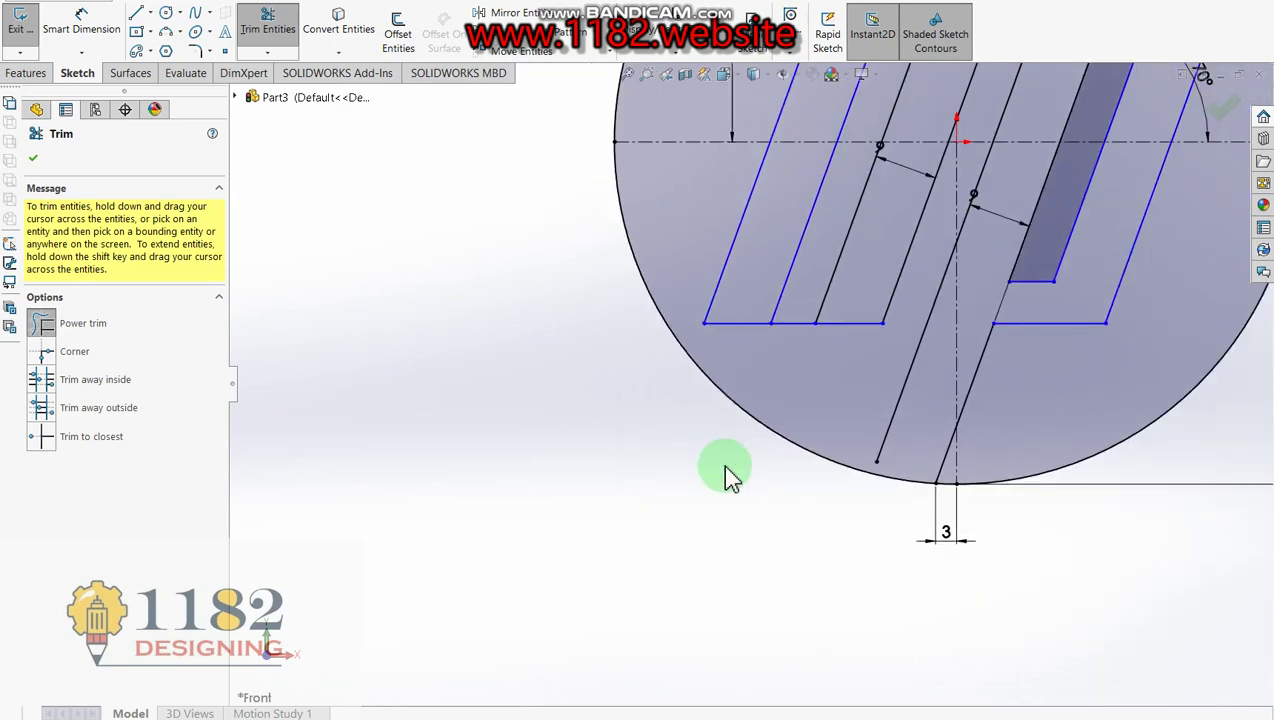
{"action": "scroll", "coordinate": [905, 260], "scroll_direction": "up", "scroll_amount": 2}
{"action": "scroll", "coordinate": [880, 220], "scroll_direction": "up", "scroll_amount": 3}
{"action": "scroll", "coordinate": [838, 140], "scroll_direction": "down", "scroll_amount": 5}
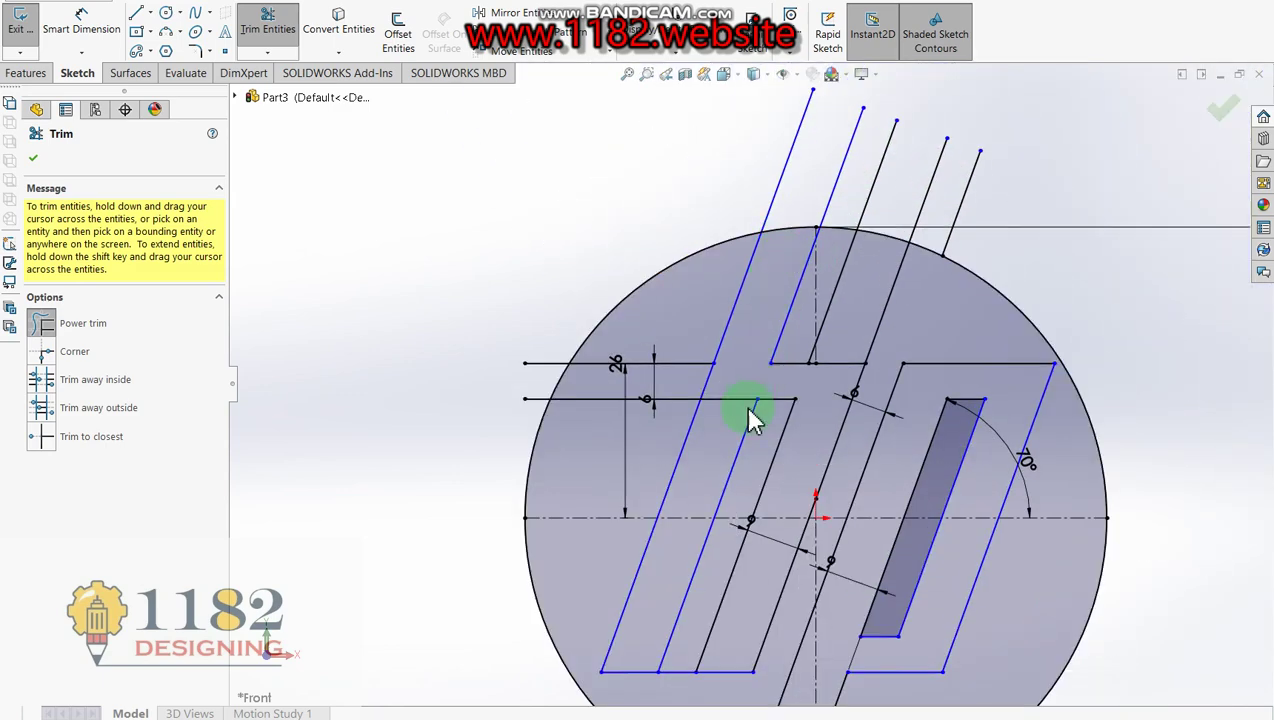
Step: Trim the bottom slot segment and the slanted lines above the circle, then undo the accidental arc trim
{"action": "left_click", "coordinate": [684, 668]}
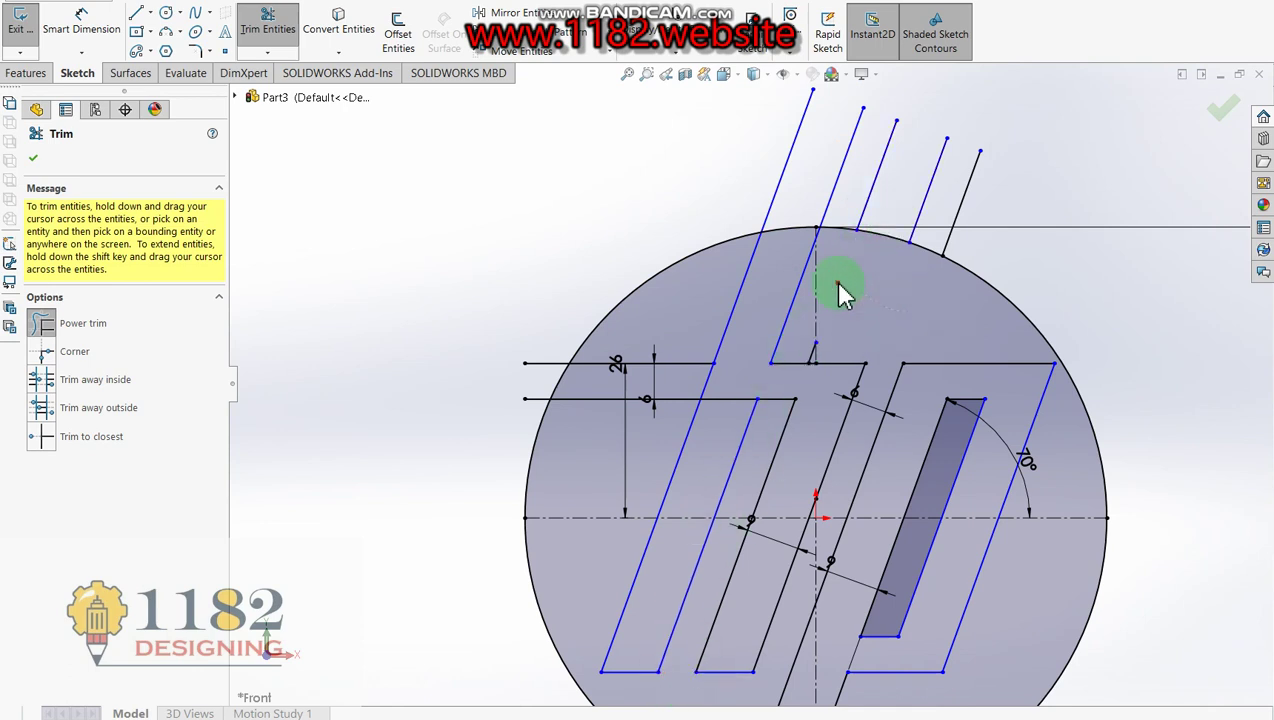
{"action": "left_click_drag", "start_coordinate": [840, 290], "coordinate": [785, 140]}
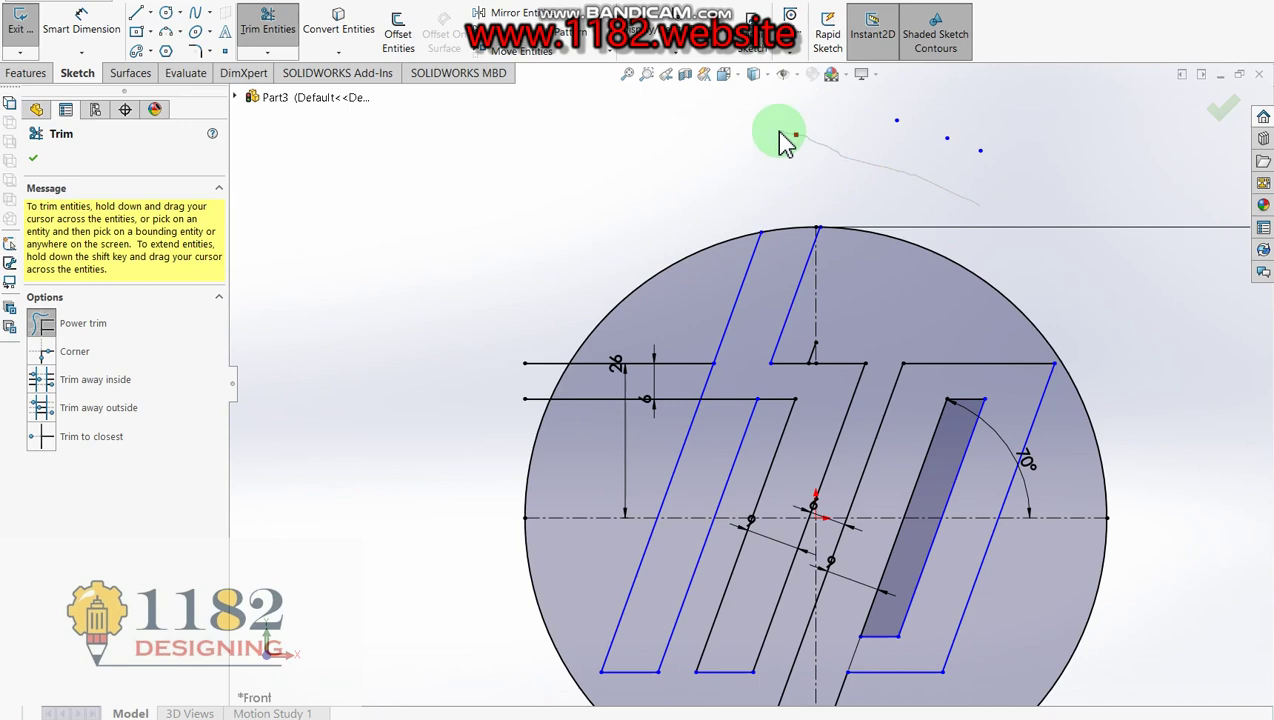
{"action": "scroll", "coordinate": [840, 362], "scroll_direction": "down", "scroll_amount": 4}
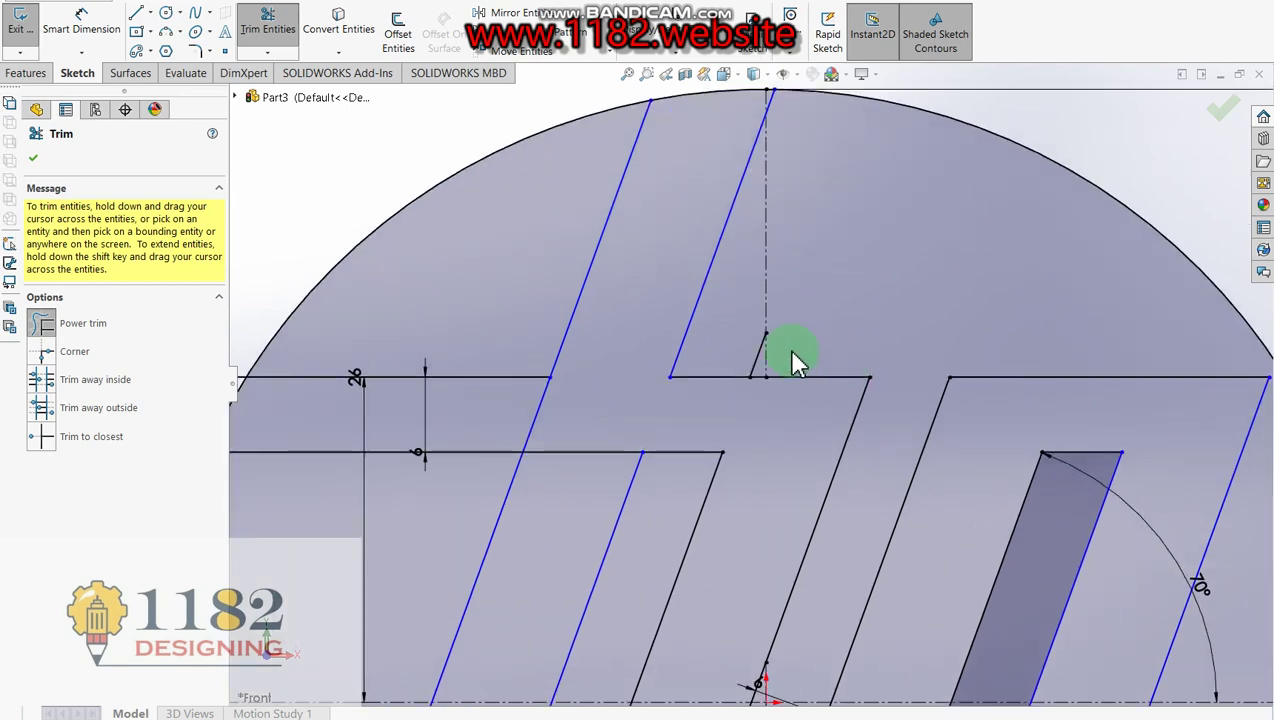
{"action": "scroll", "coordinate": [760, 360], "scroll_direction": "up", "scroll_amount": 5}
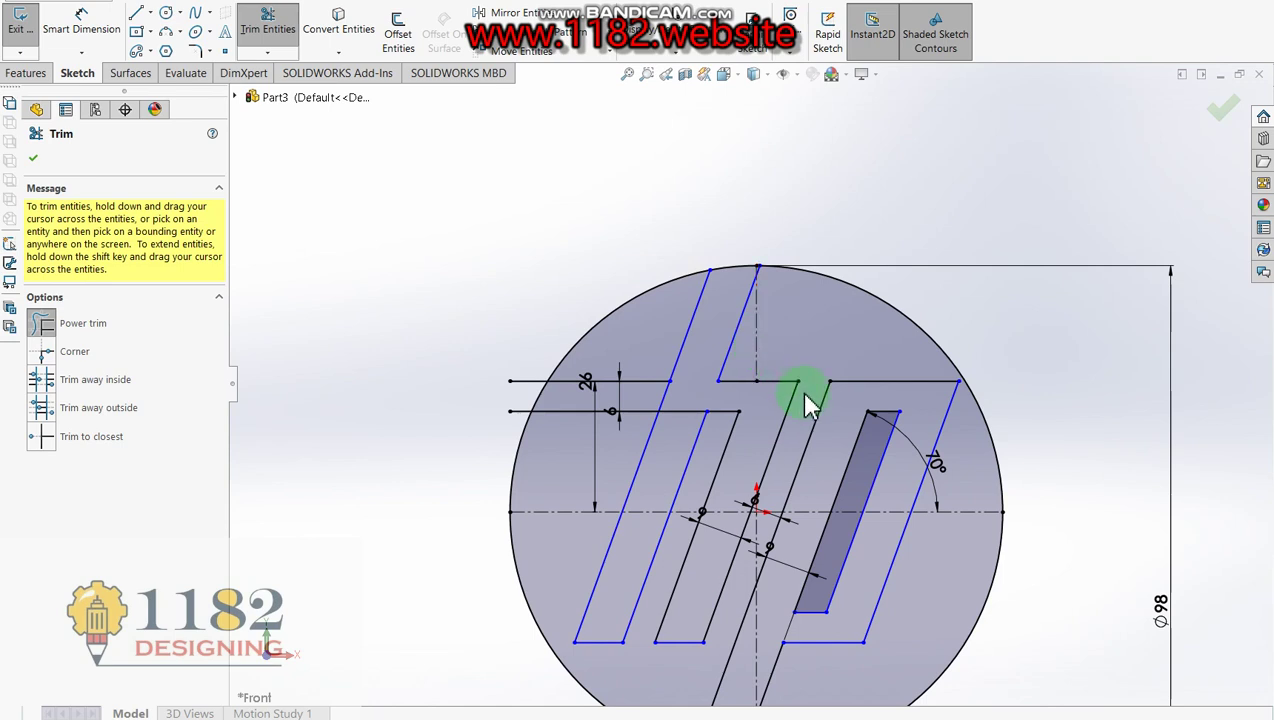
{"action": "scroll", "coordinate": [780, 350], "scroll_direction": "down", "scroll_amount": 2}
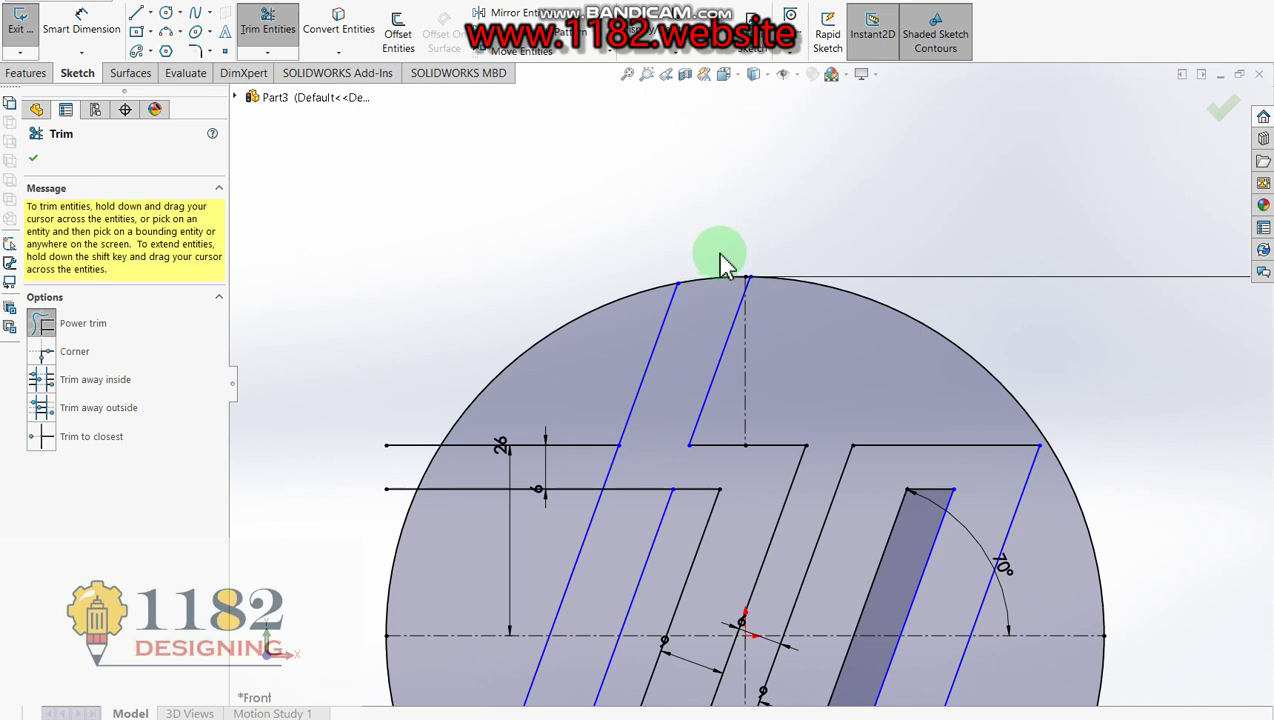
{"action": "left_click_drag", "start_coordinate": [600, 270], "coordinate": [600, 319]}
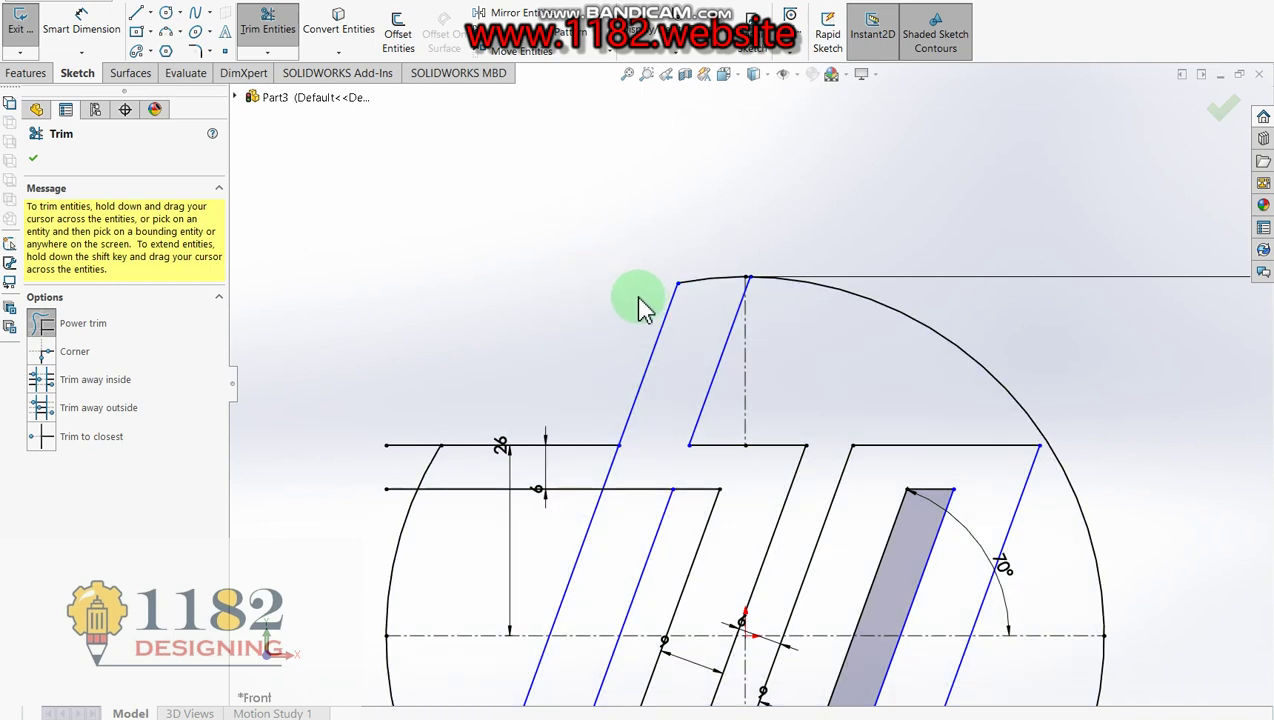
{"action": "key", "text": "Escape"}
{"action": "key", "text": "ctrl+z"}
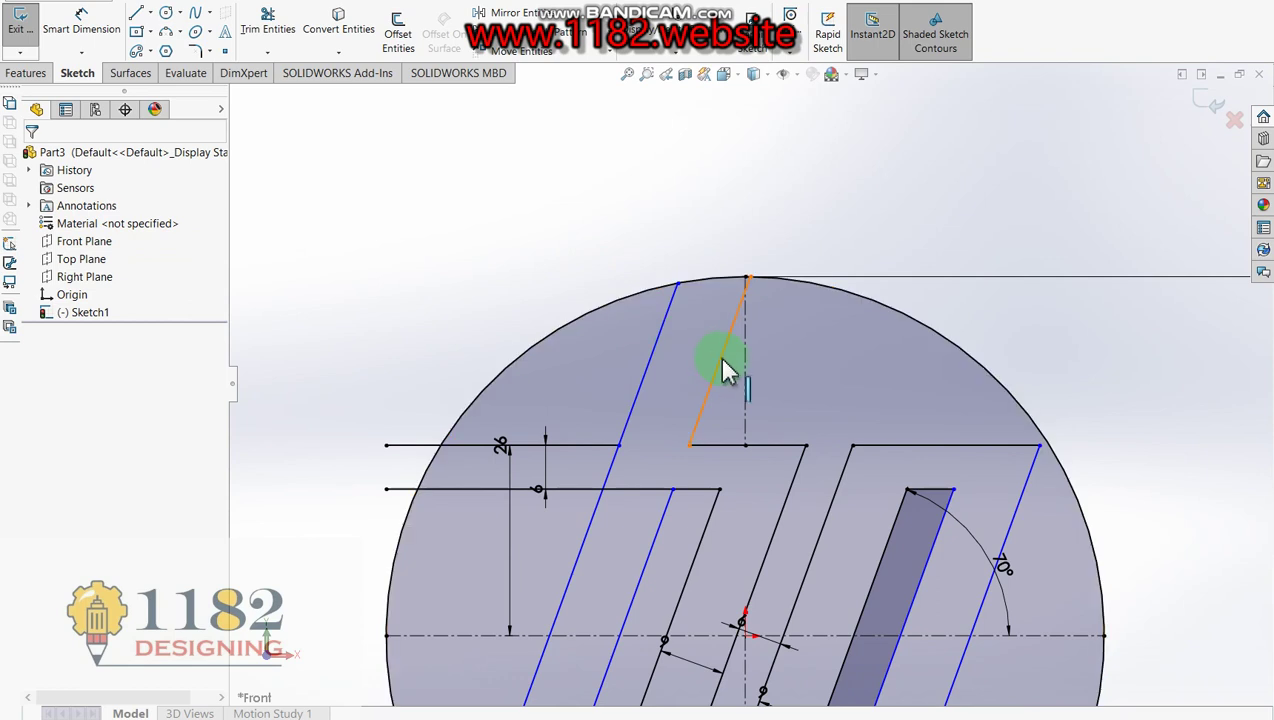
Step: Use Extend Entities to lengthen the short bottom slanted line to the 98 mm circle
{"action": "scroll", "coordinate": [719, 355], "scroll_direction": "up", "scroll_amount": 1}
{"action": "scroll", "coordinate": [722, 362], "scroll_direction": "up", "scroll_amount": 3}
{"action": "scroll", "coordinate": [727, 370], "scroll_direction": "up", "scroll_amount": 1}
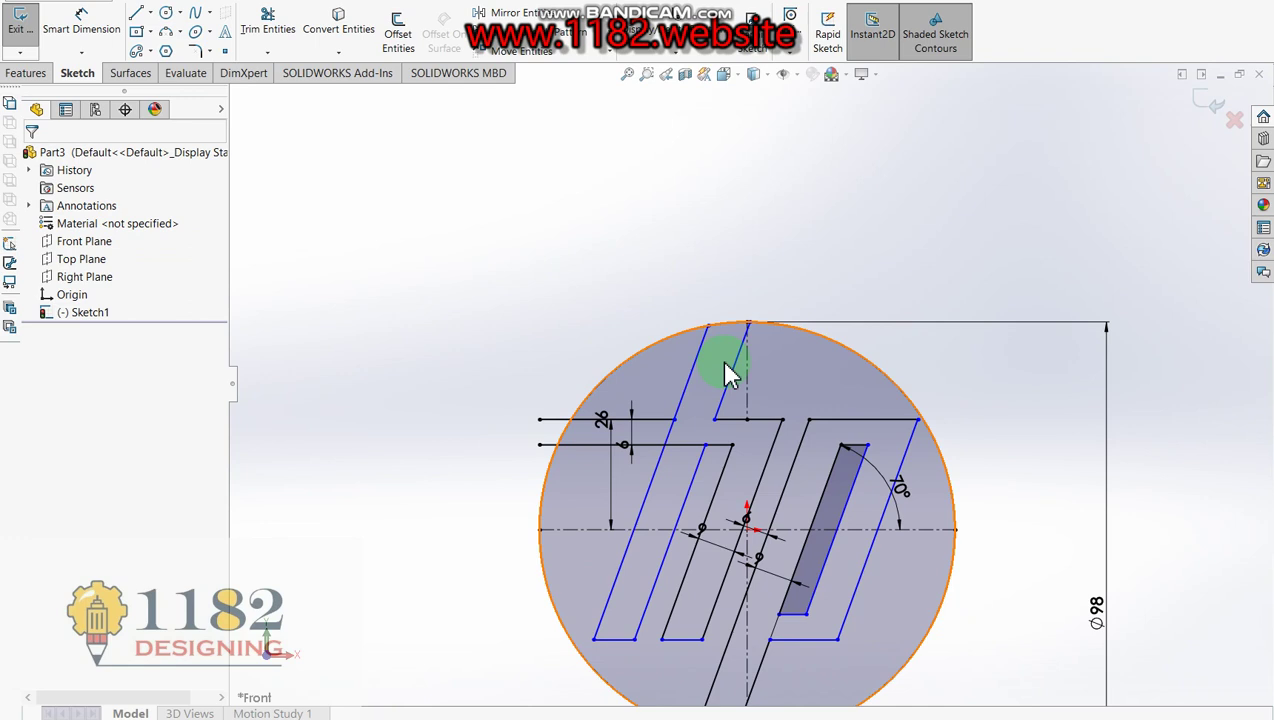
{"action": "scroll", "coordinate": [859, 441], "scroll_direction": "up", "scroll_amount": 1}
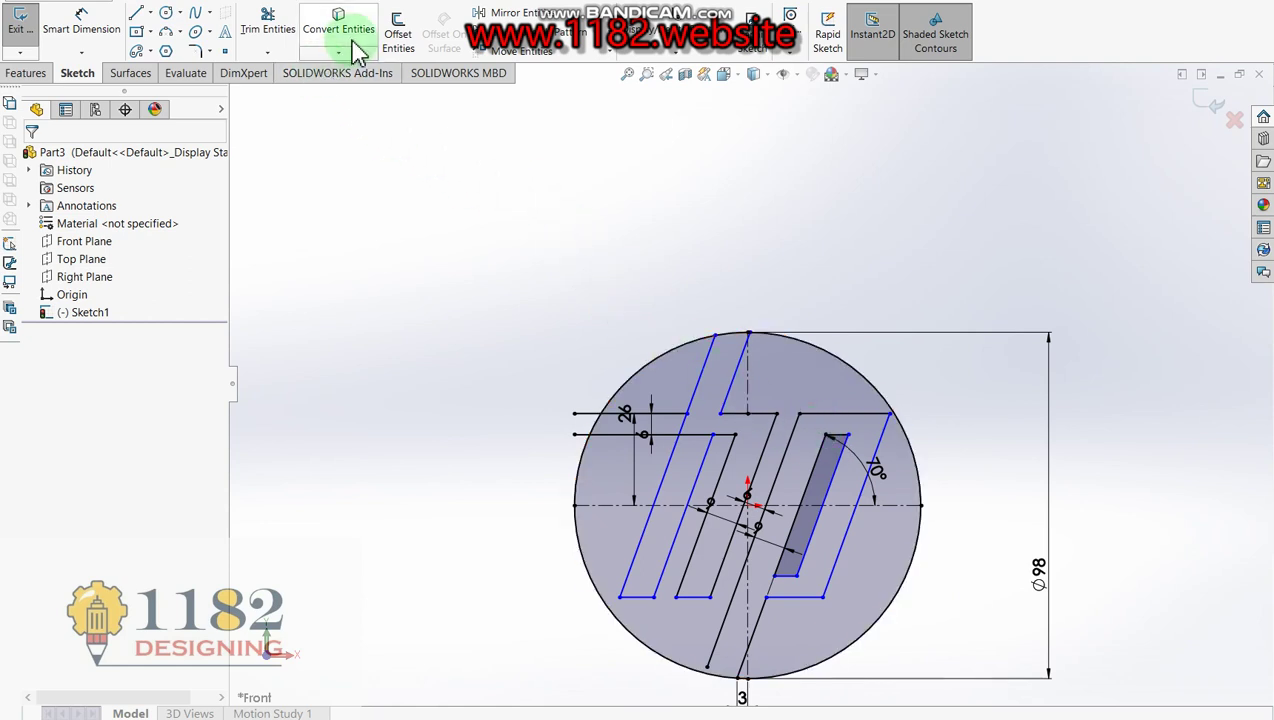
{"action": "left_click", "coordinate": [273, 49]}
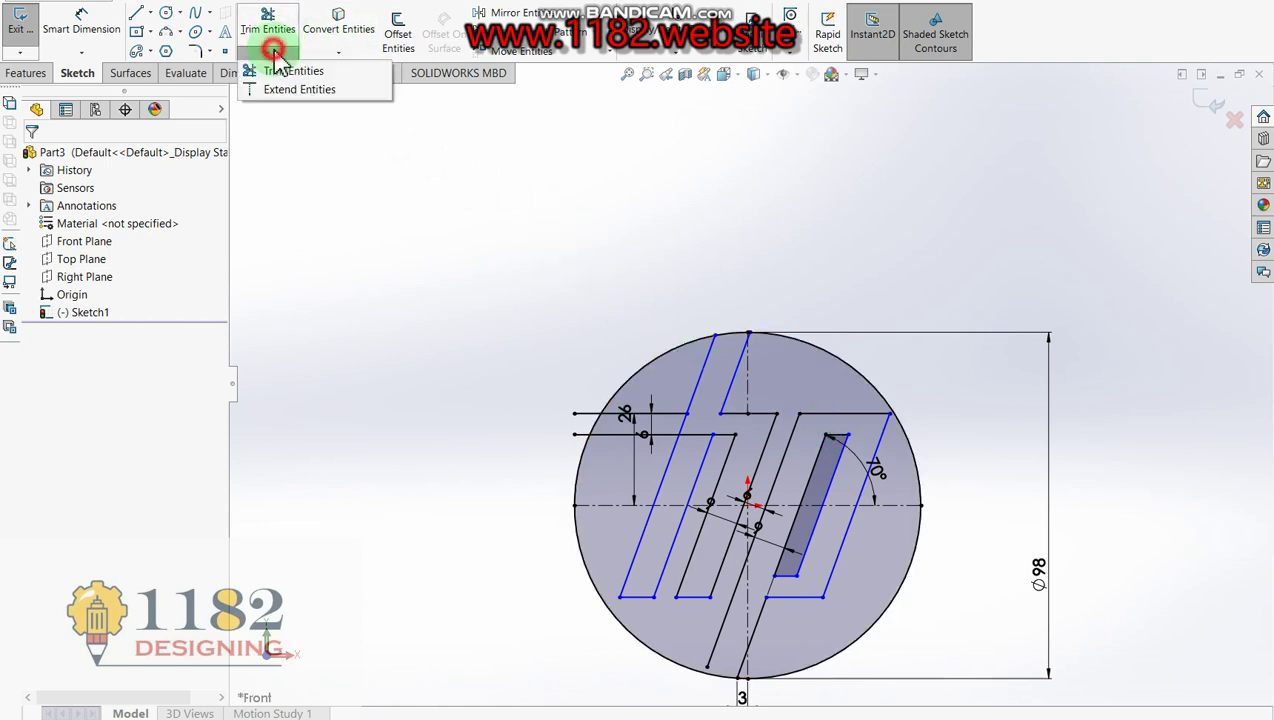
{"action": "left_click", "coordinate": [302, 100]}
{"action": "left_click", "coordinate": [752, 658]}
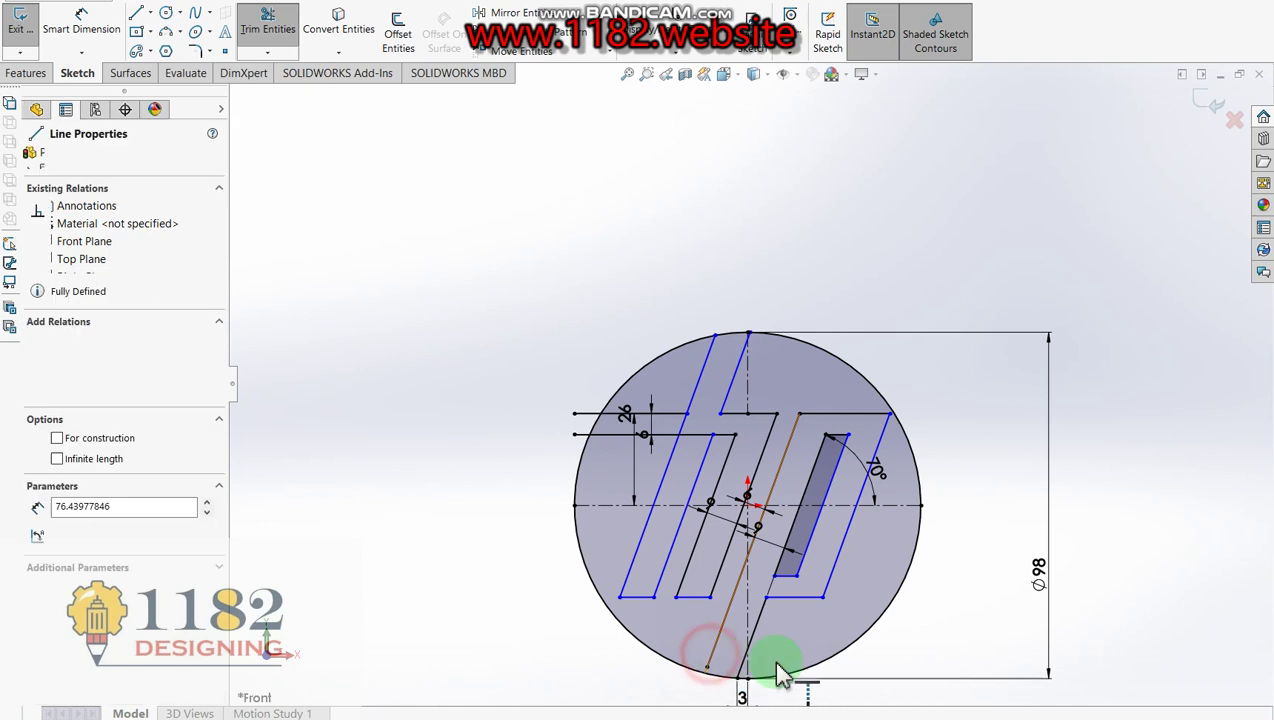
{"action": "scroll", "coordinate": [762, 421], "scroll_direction": "down", "scroll_amount": 1}
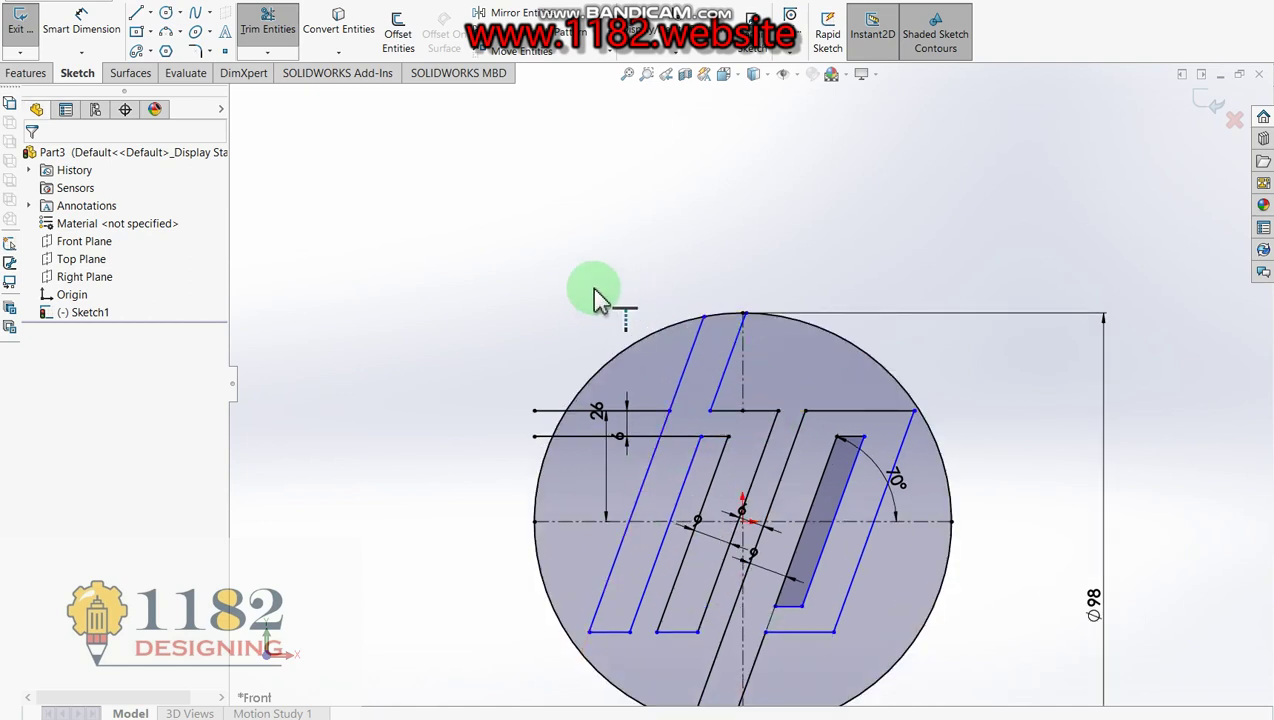
{"action": "left_click", "coordinate": [203, 52]}
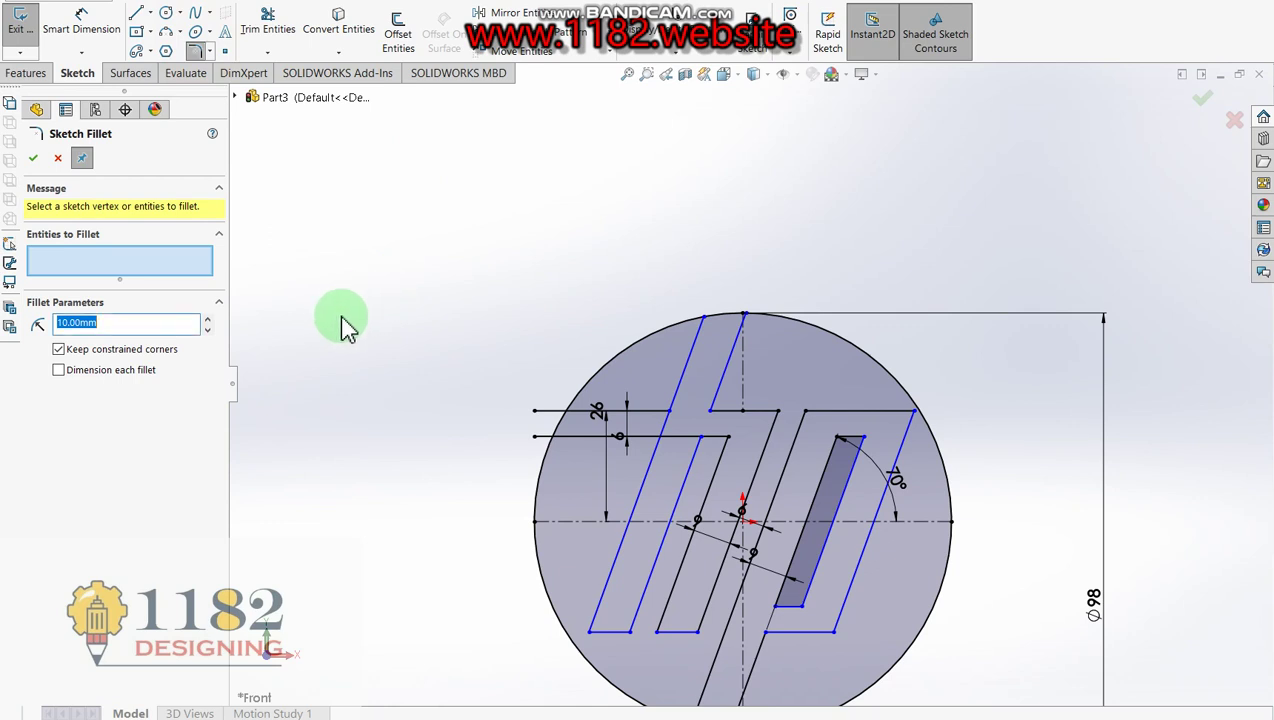
Step: Fillet the inner top corner of the h and the top-right corner of the p at 6 mm
{"action": "type", "text": "6"}
{"action": "left_click", "coordinate": [760, 412]}
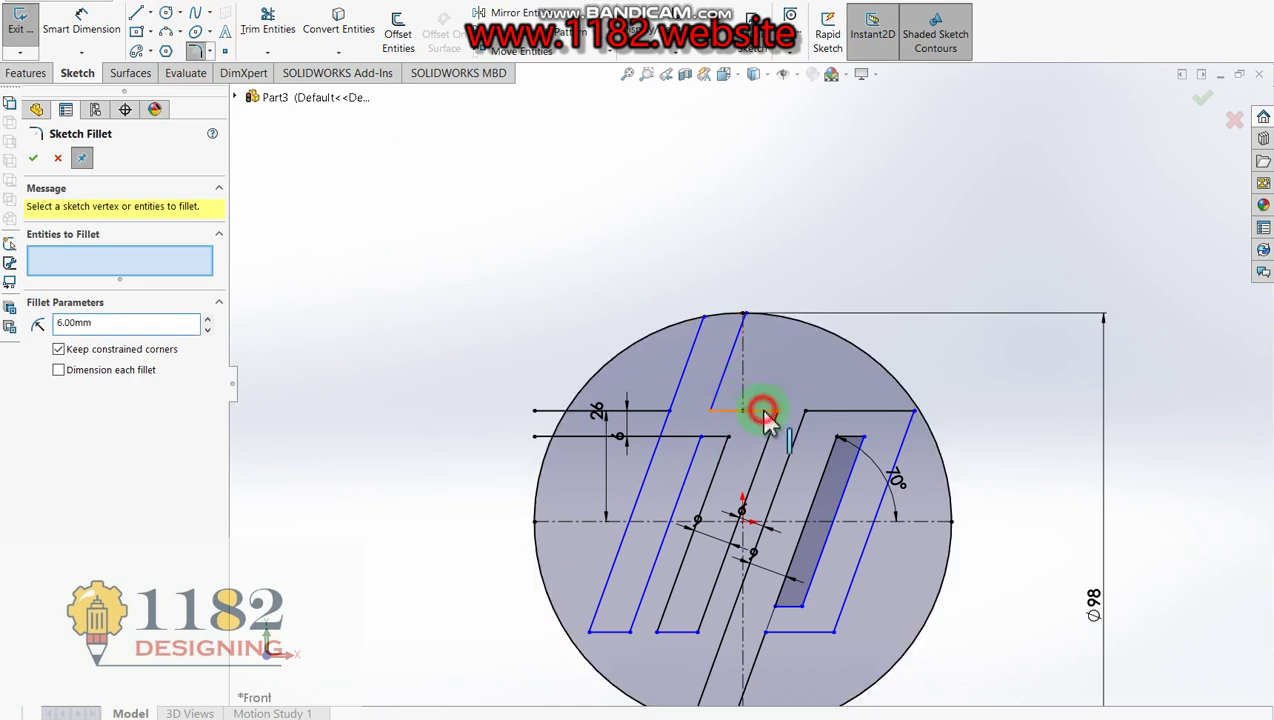
{"action": "left_click", "coordinate": [893, 422]}
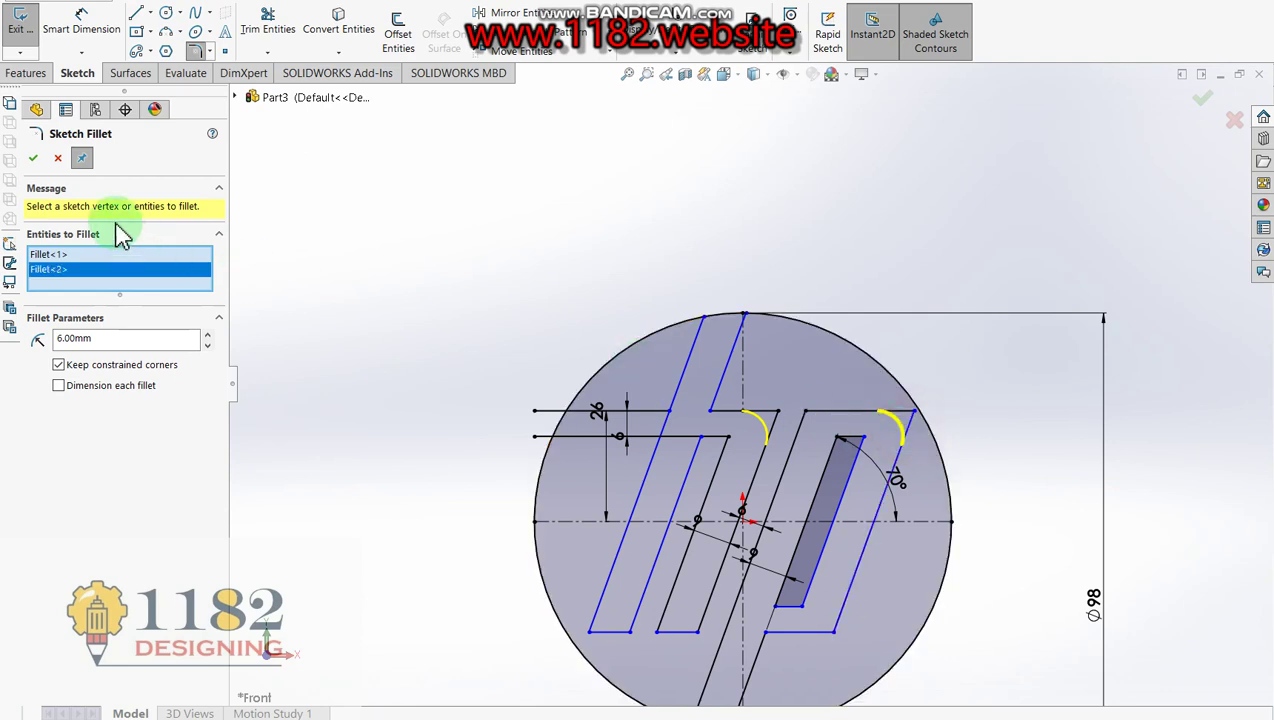
{"action": "left_click", "coordinate": [33, 158]}
Step: Set the fillet radius to 1 mm and round the bottom corners of the h
{"action": "scroll", "coordinate": [760, 450], "scroll_direction": "up", "scroll_amount": 2}
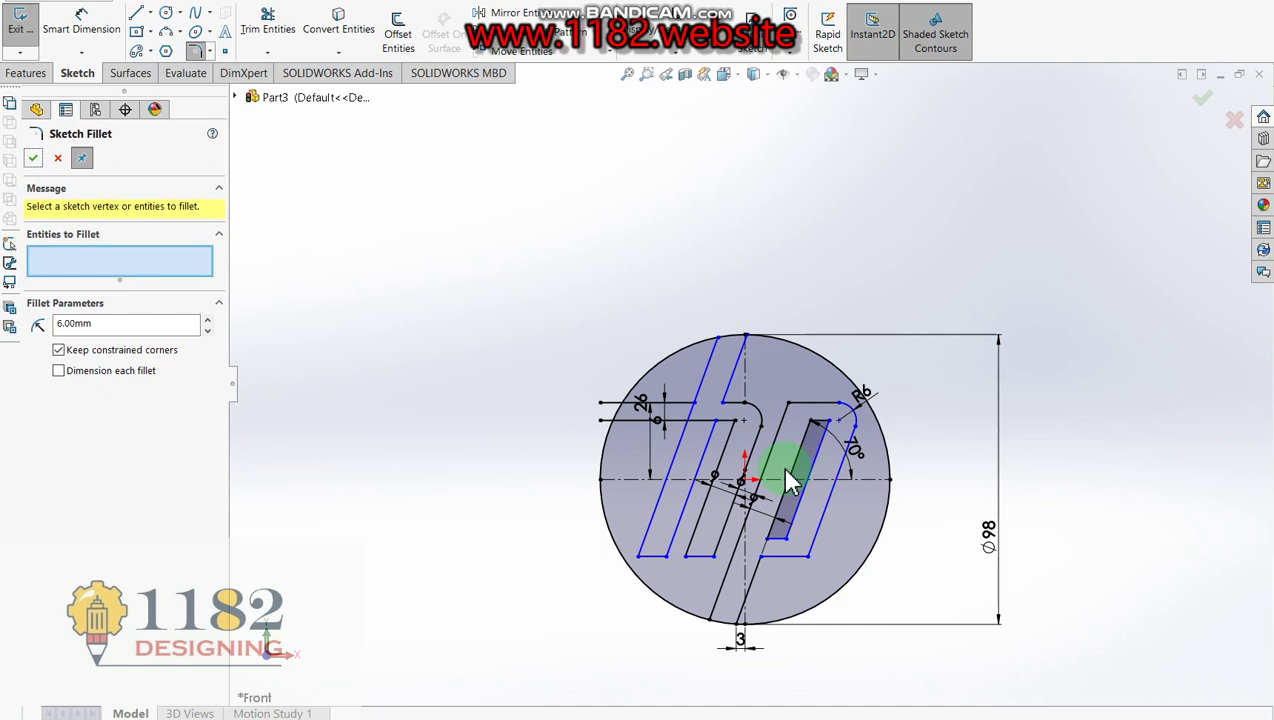
{"action": "scroll", "coordinate": [730, 529], "scroll_direction": "down", "scroll_amount": 1}
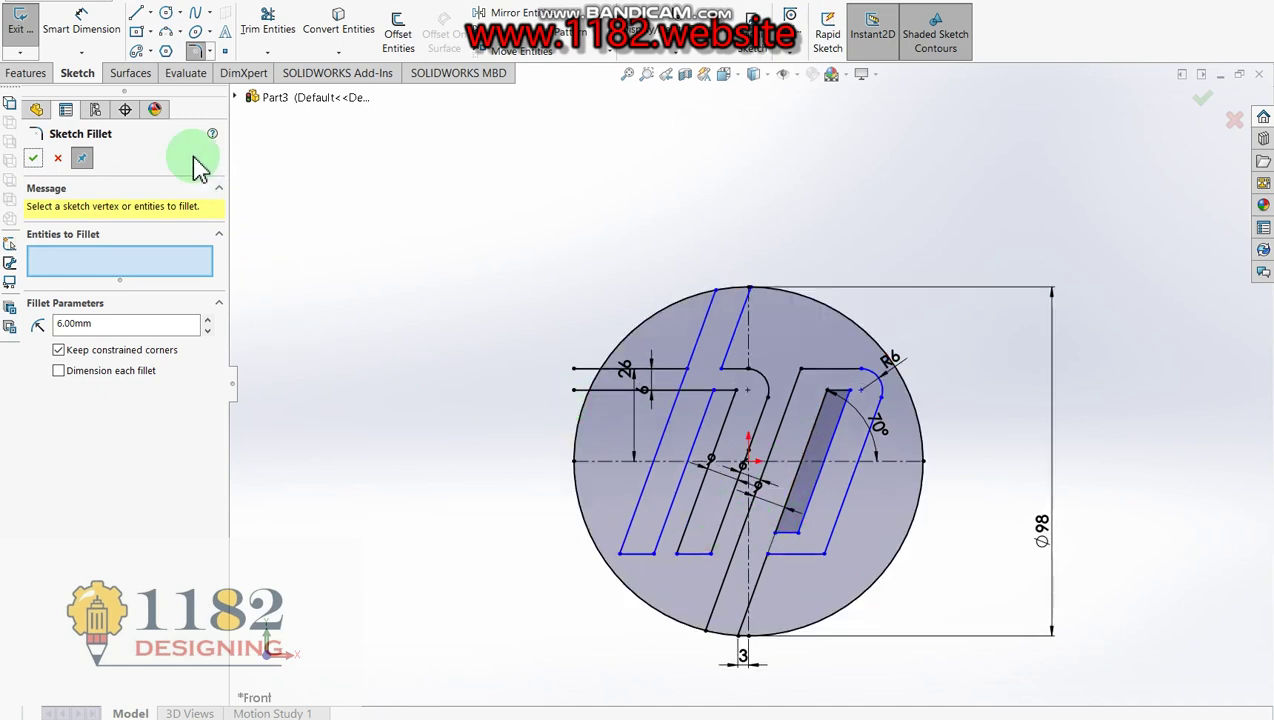
{"action": "double_click", "coordinate": [105, 322]}
{"action": "type", "text": "1"}
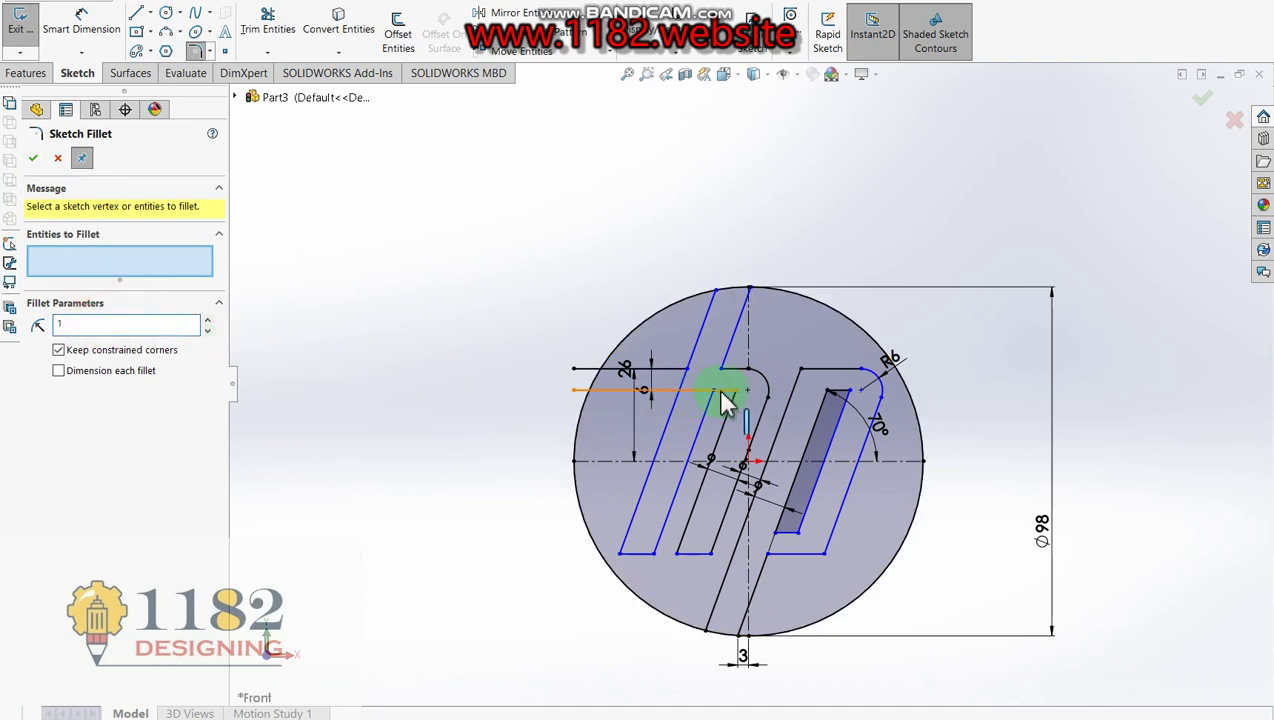
{"action": "left_click", "coordinate": [648, 558]}
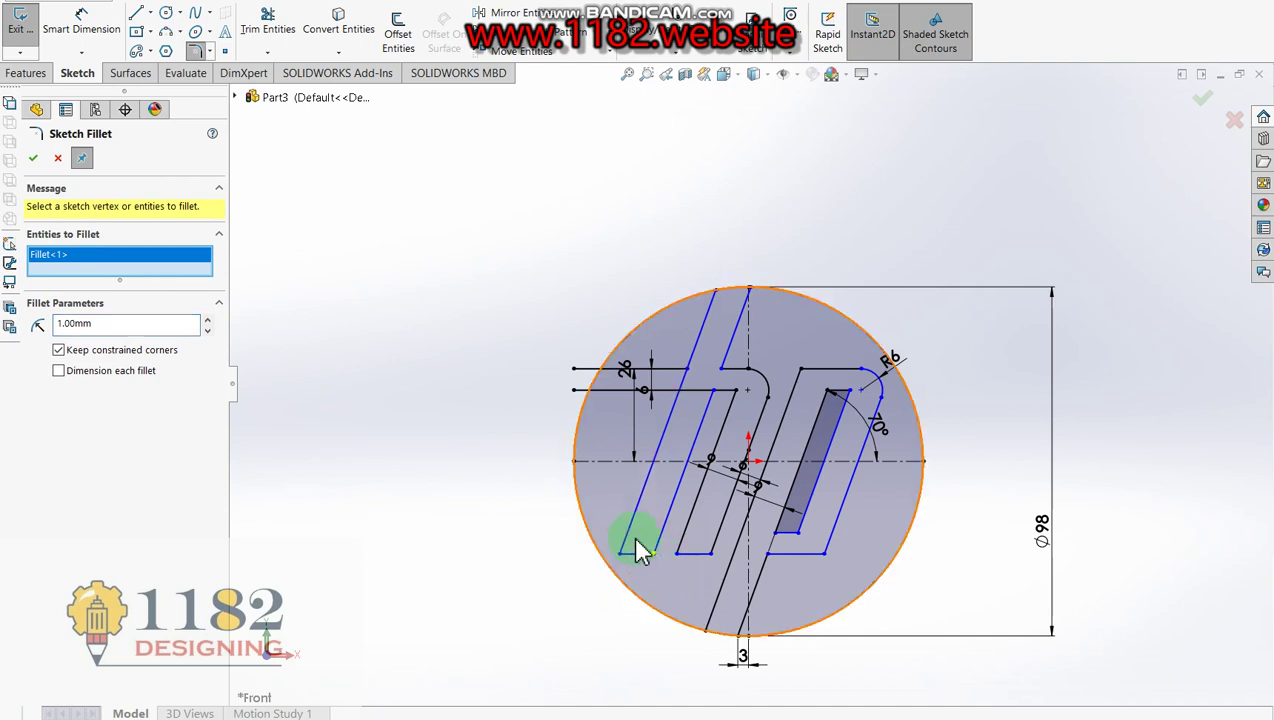
{"action": "left_click", "coordinate": [630, 553]}
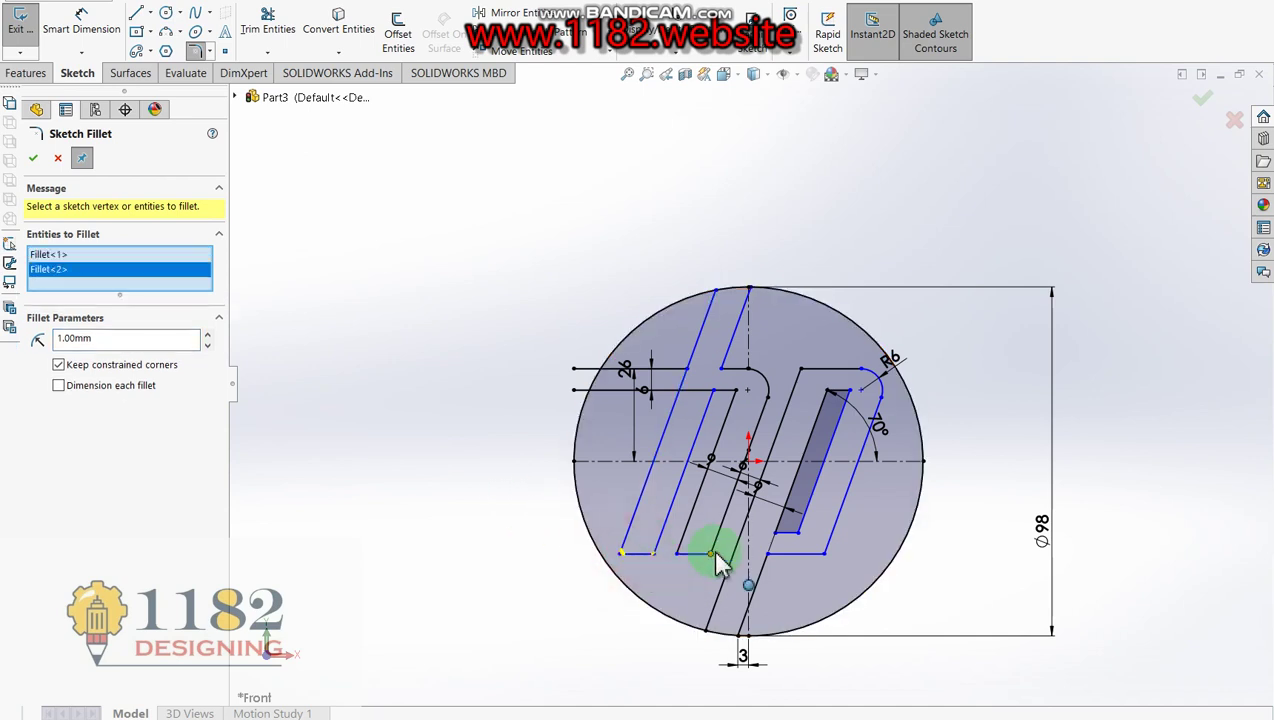
{"action": "left_click", "coordinate": [681, 540]}
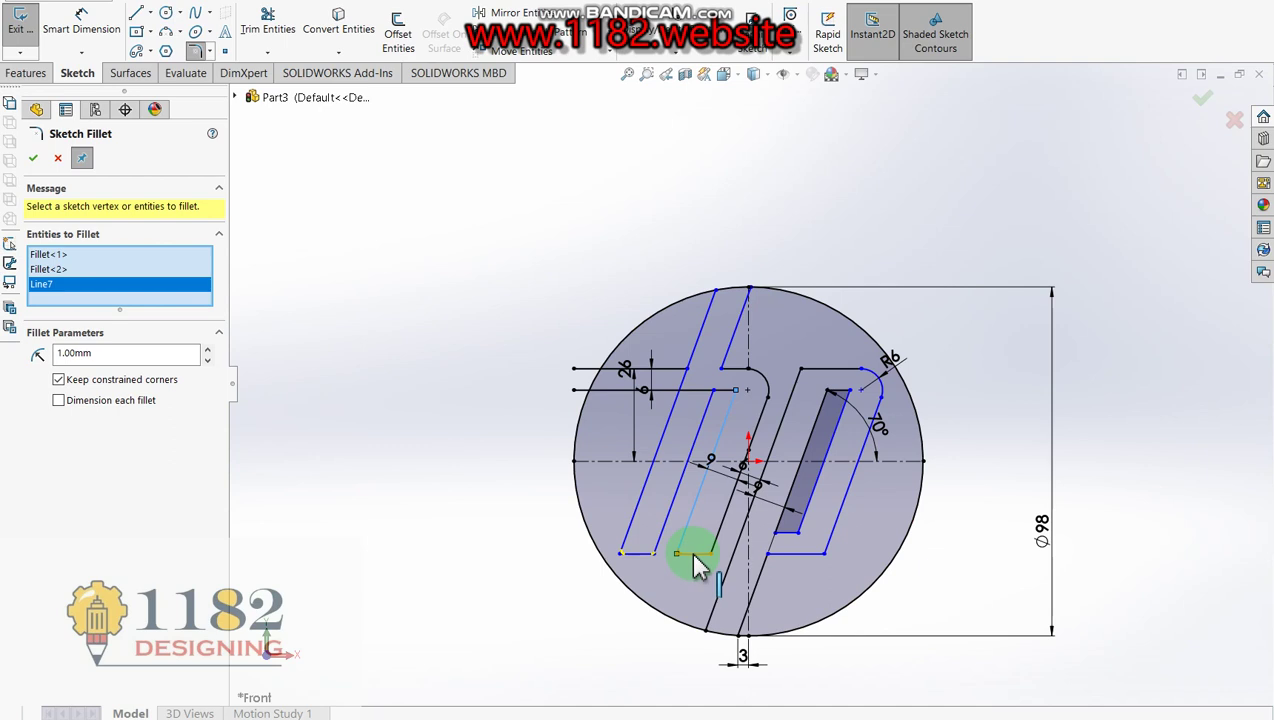
{"action": "left_click", "coordinate": [711, 562]}
{"action": "left_click", "coordinate": [700, 556]}
{"action": "scroll", "coordinate": [805, 565], "scroll_direction": "down", "scroll_amount": 3}
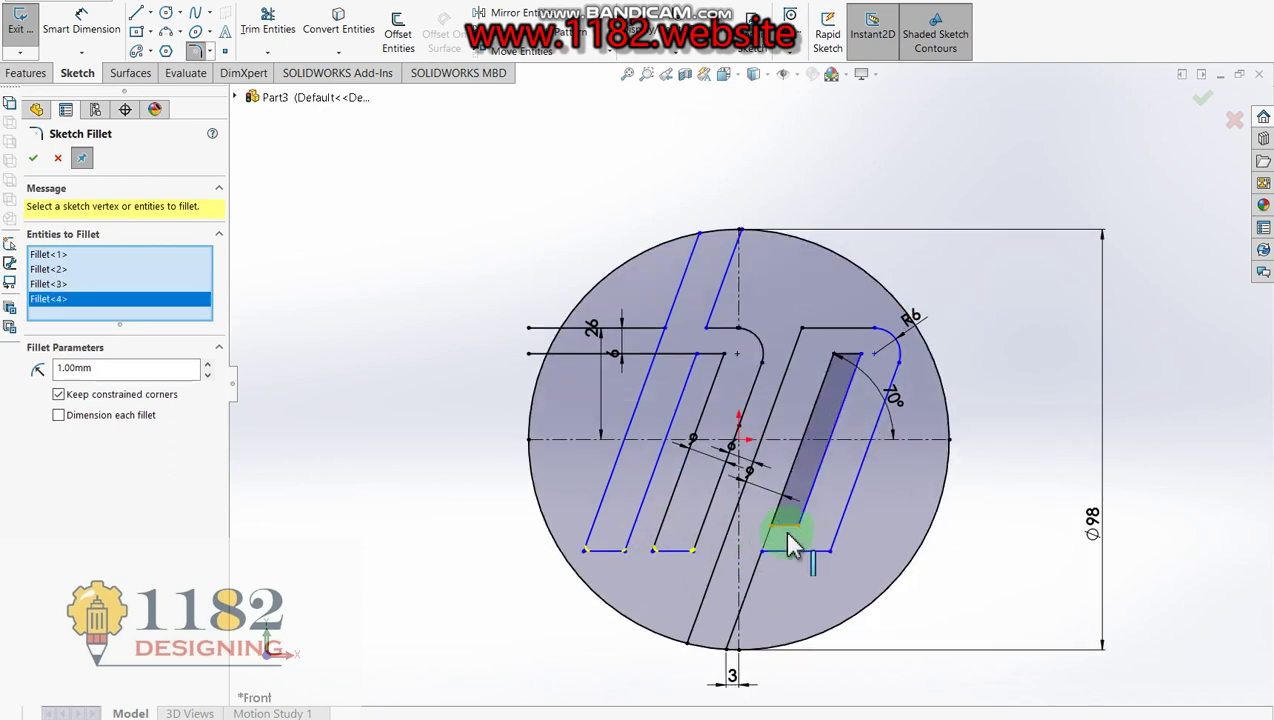
{"action": "left_click", "coordinate": [805, 518]}
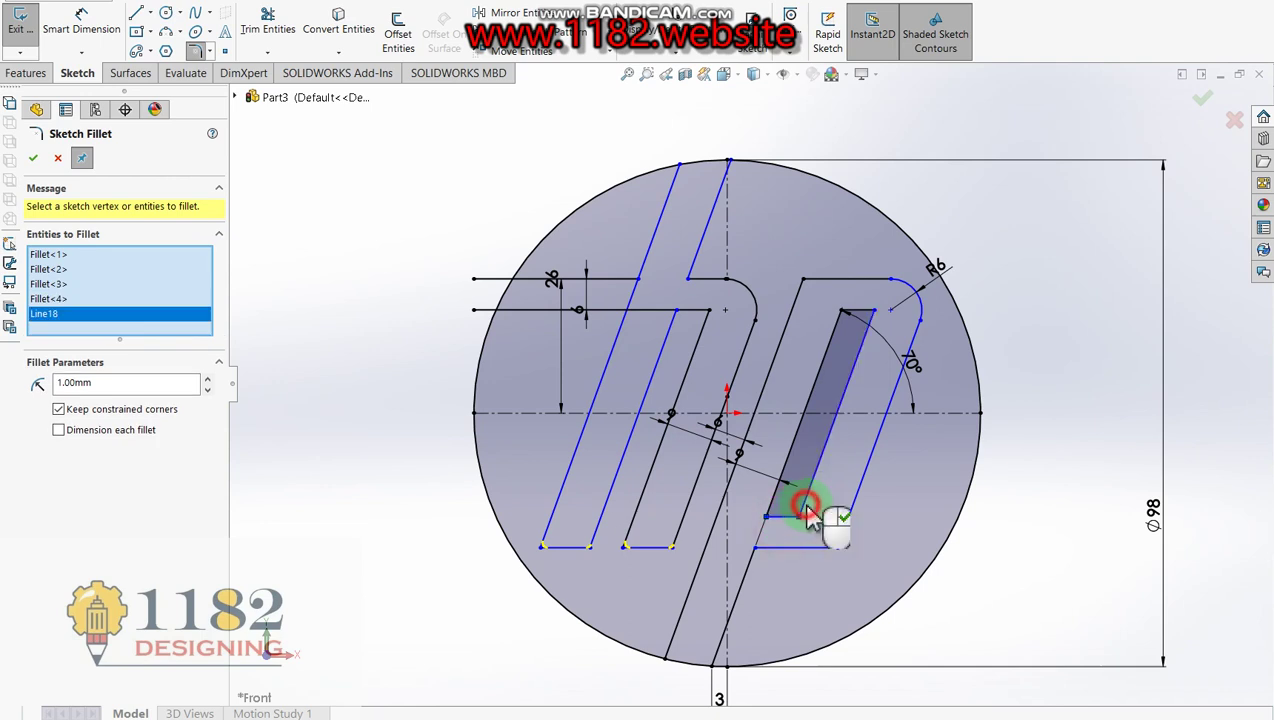
Step: Round the p's bottom corner and the slot corners with 1 mm fillets and confirm them
{"action": "left_click", "coordinate": [779, 527]}
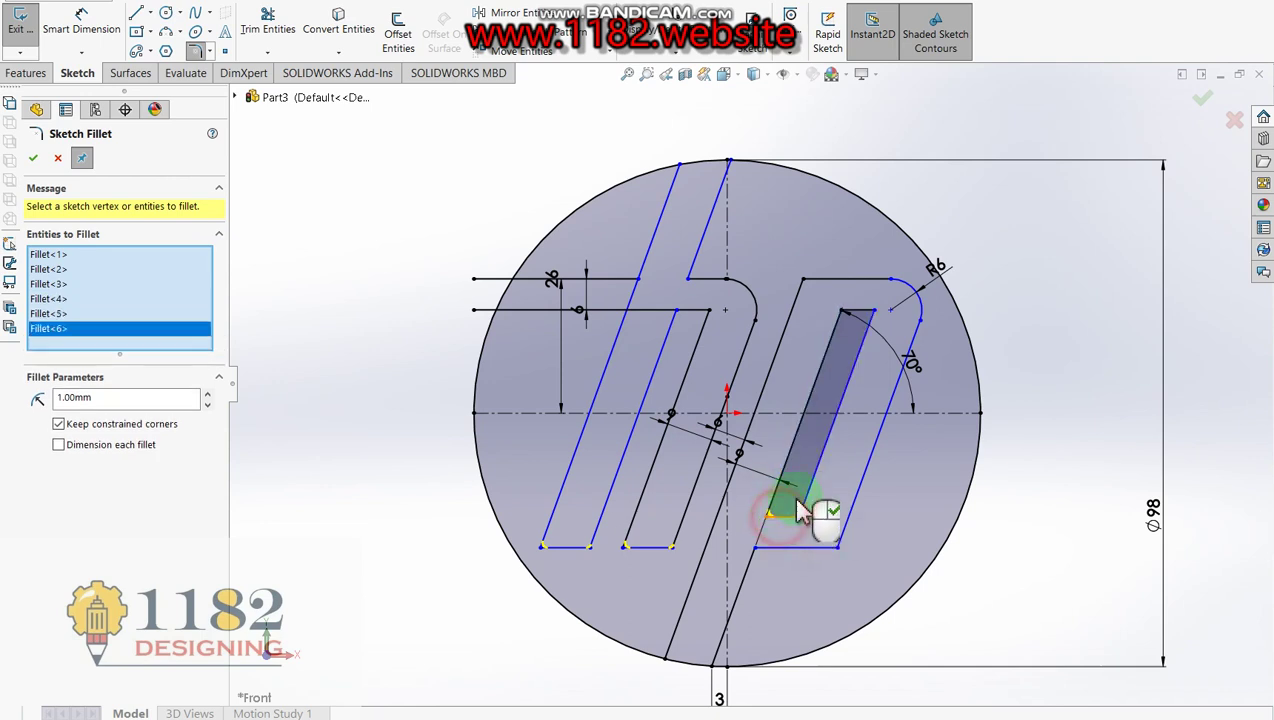
{"action": "left_click", "coordinate": [846, 328]}
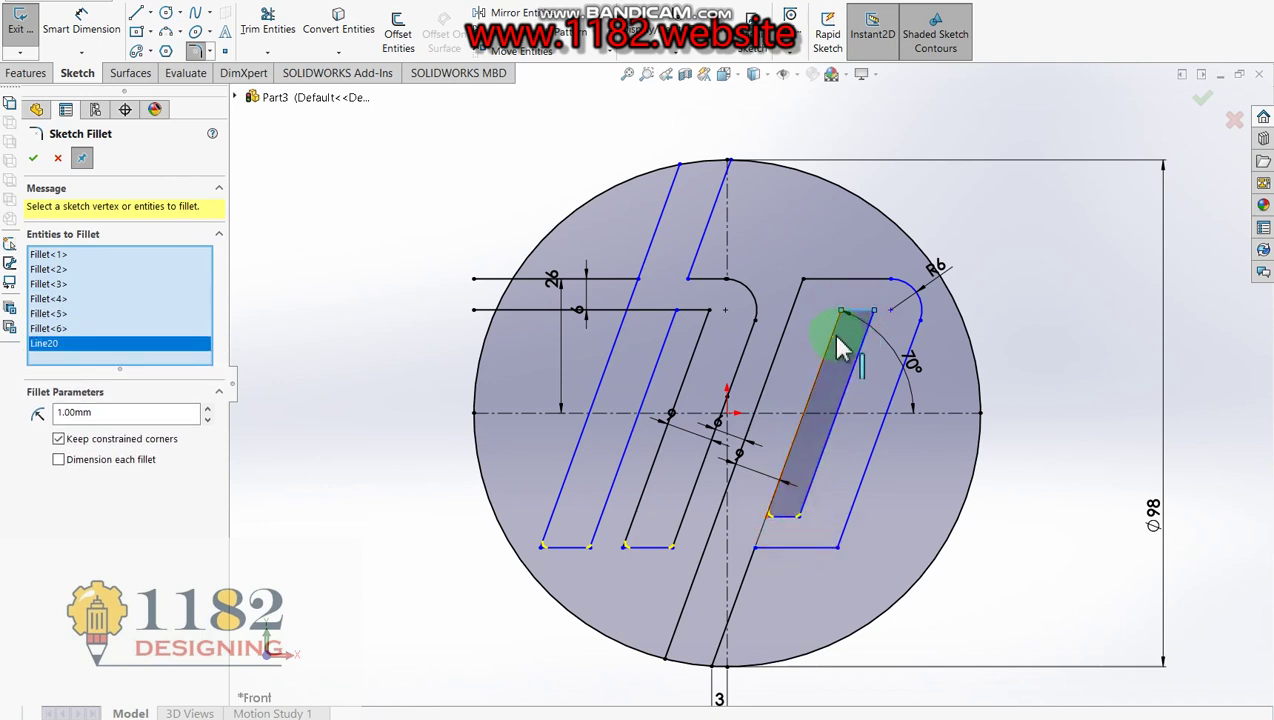
{"action": "left_click", "coordinate": [868, 338]}
{"action": "left_click", "coordinate": [869, 330]}
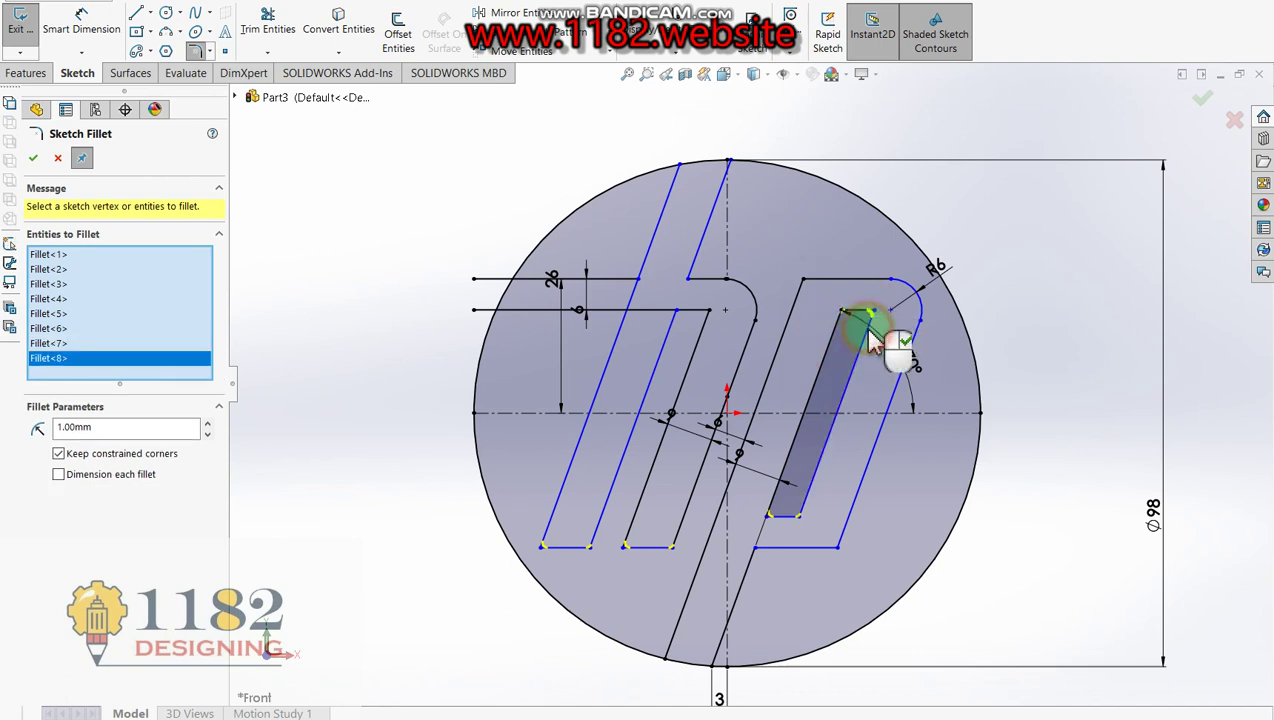
{"action": "left_click", "coordinate": [798, 300]}
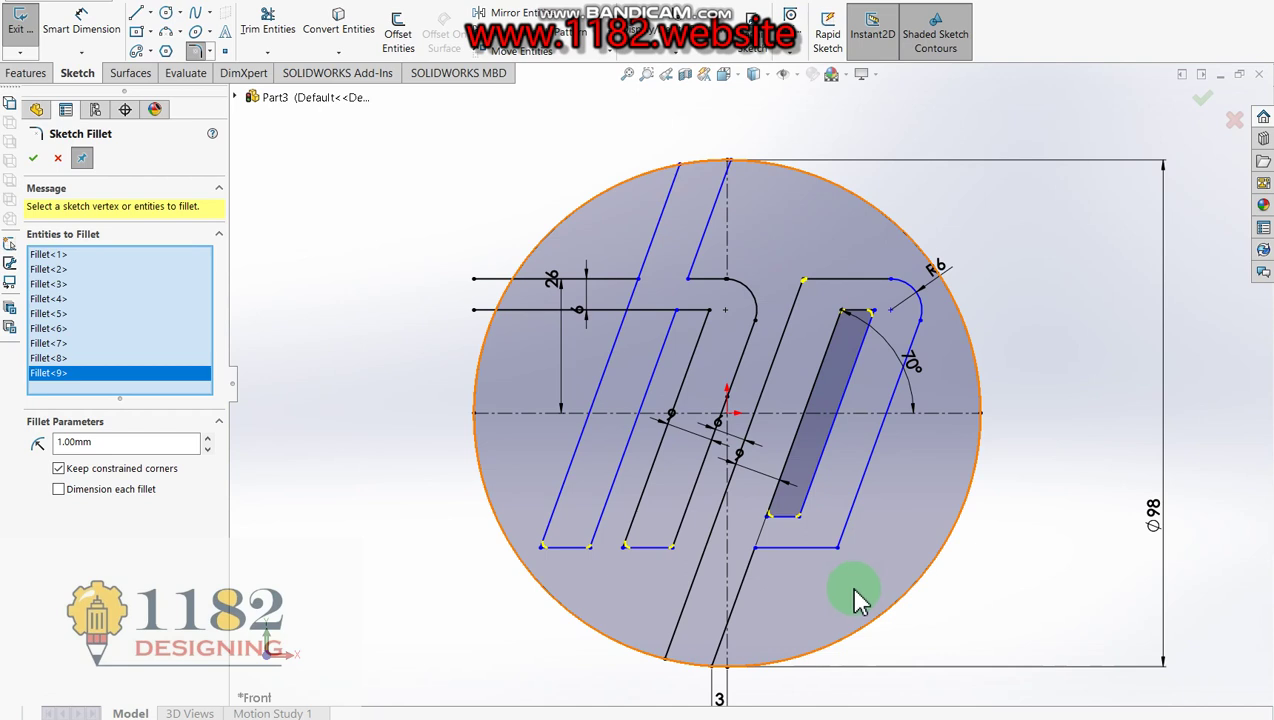
{"action": "left_click", "coordinate": [838, 546]}
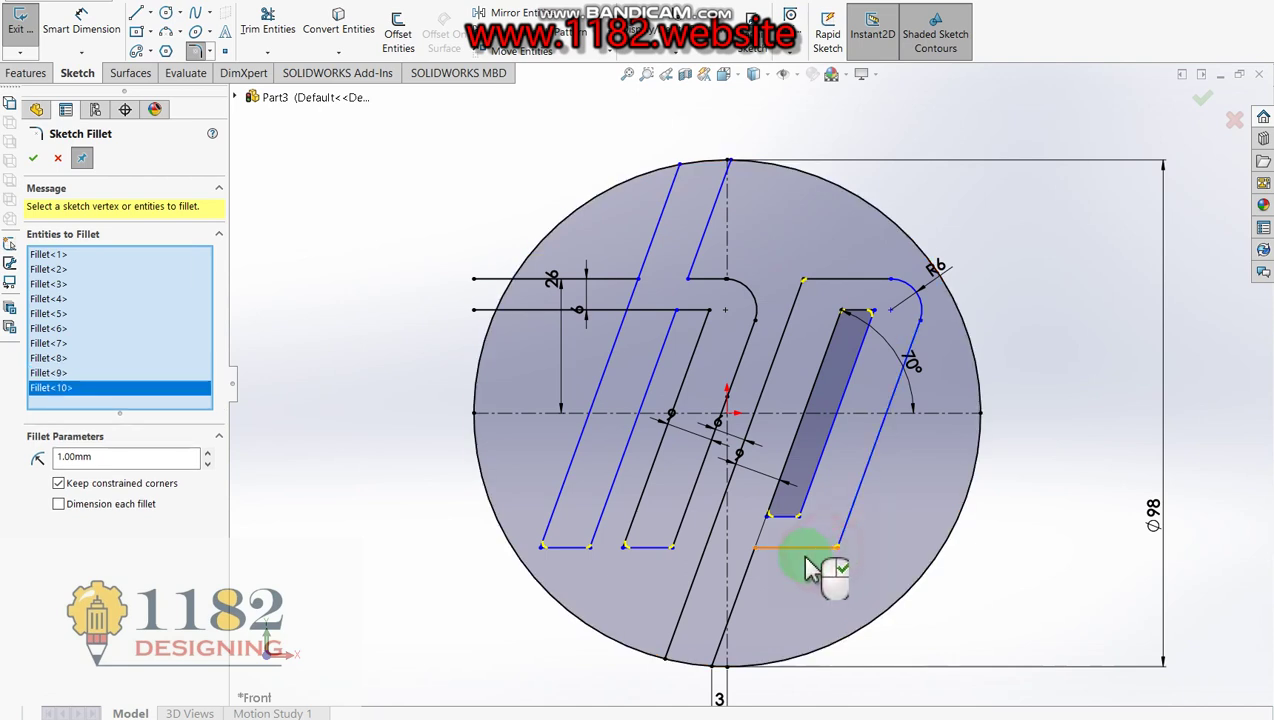
{"action": "left_click", "coordinate": [34, 163]}
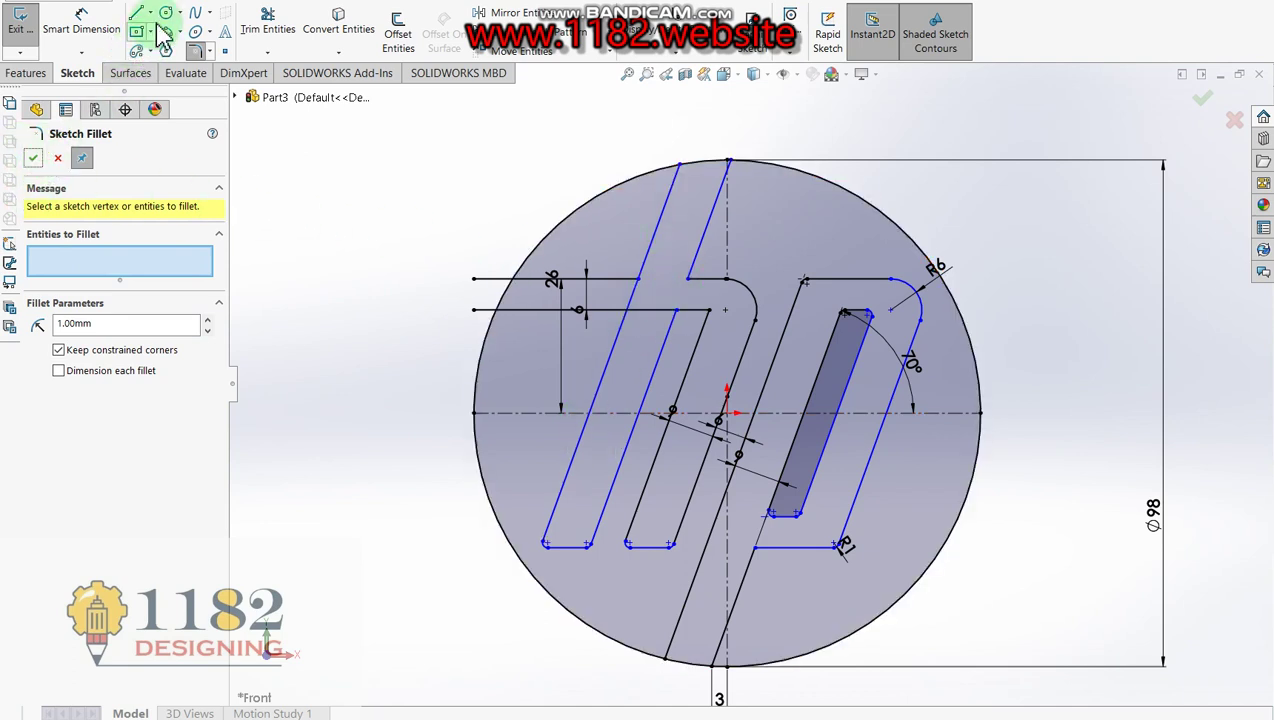
{"action": "left_click", "coordinate": [264, 30]}
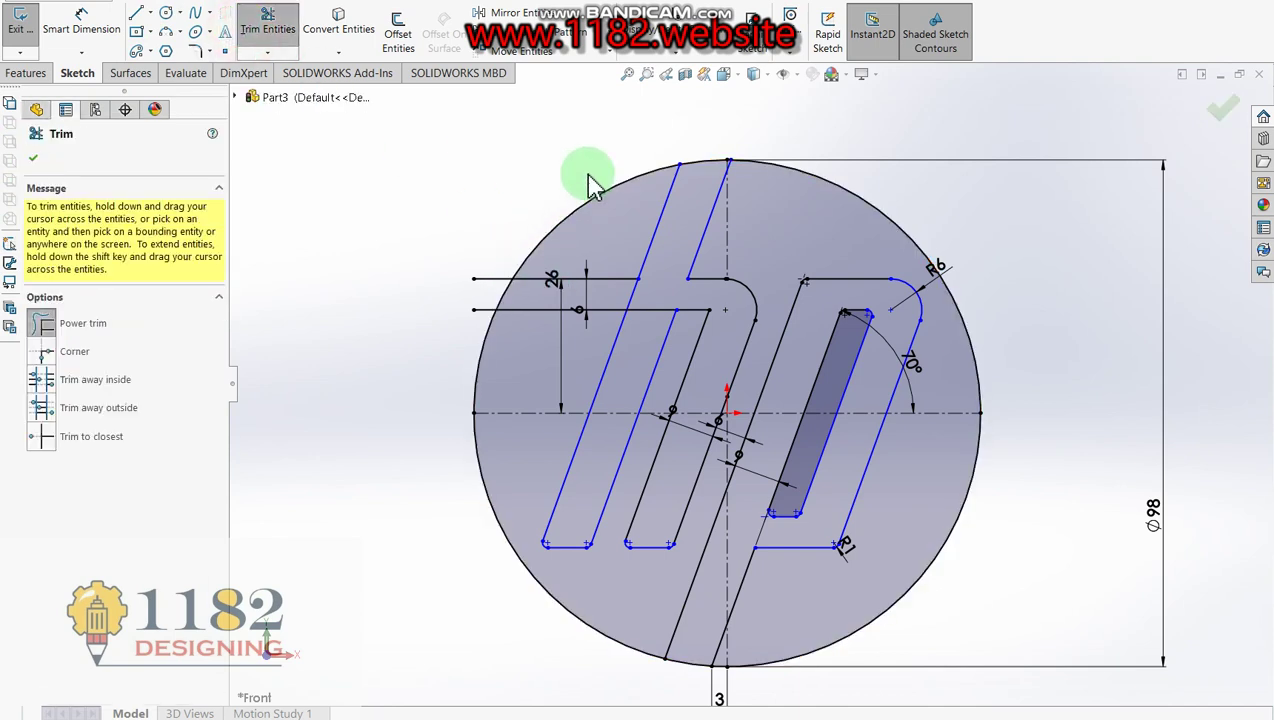
Step: Trim the circle's upper-left and lower-right arcs and the short segment below the p stem
{"action": "mouse_move", "coordinate": [591, 176]}
{"action": "left_mouse_down"}
{"action": "mouse_move", "coordinate": [583, 318]}
{"action": "mouse_move", "coordinate": [606, 285]}
{"action": "mouse_move", "coordinate": [665, 309]}
{"action": "mouse_move", "coordinate": [550, 475]}
{"action": "mouse_move", "coordinate": [500, 393]}
{"action": "mouse_move", "coordinate": [526, 342]}
{"action": "mouse_move", "coordinate": [490, 292]}
{"action": "mouse_move", "coordinate": [520, 313]}
{"action": "mouse_move", "coordinate": [455, 526]}
{"action": "mouse_move", "coordinate": [498, 307]}
{"action": "mouse_move", "coordinate": [536, 493]}
{"action": "mouse_move", "coordinate": [512, 505]}
{"action": "mouse_move", "coordinate": [526, 540]}
{"action": "mouse_move", "coordinate": [518, 478]}
{"action": "mouse_move", "coordinate": [480, 555]}
{"action": "left_mouse_up"}
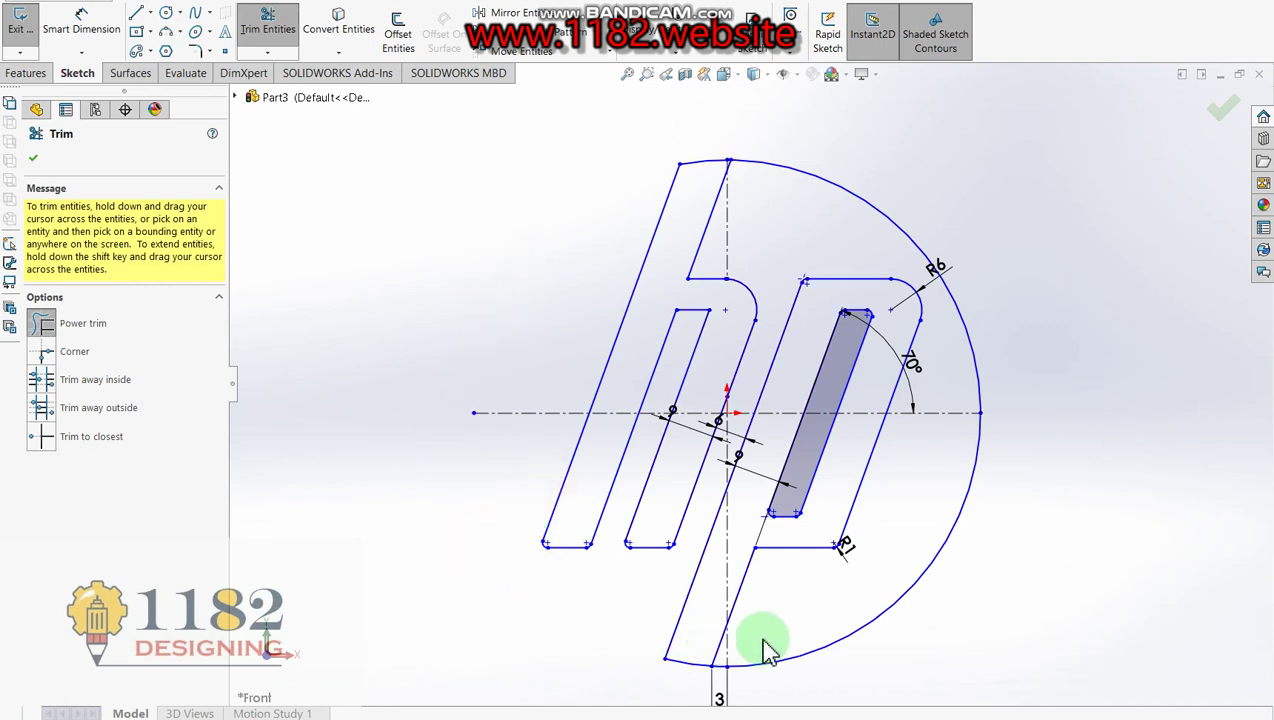
{"action": "left_click_drag", "start_coordinate": [825, 626], "coordinate": [867, 589]}
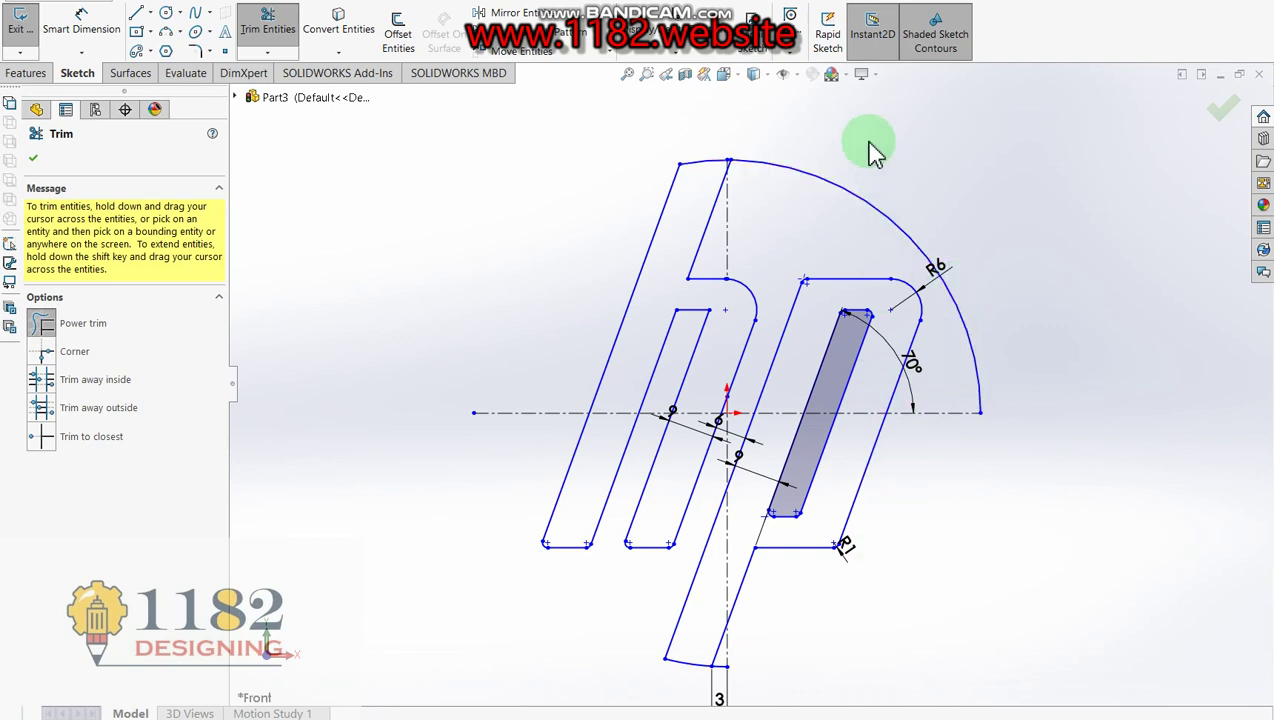
{"action": "scroll", "coordinate": [760, 180], "scroll_direction": "down", "scroll_amount": 3}
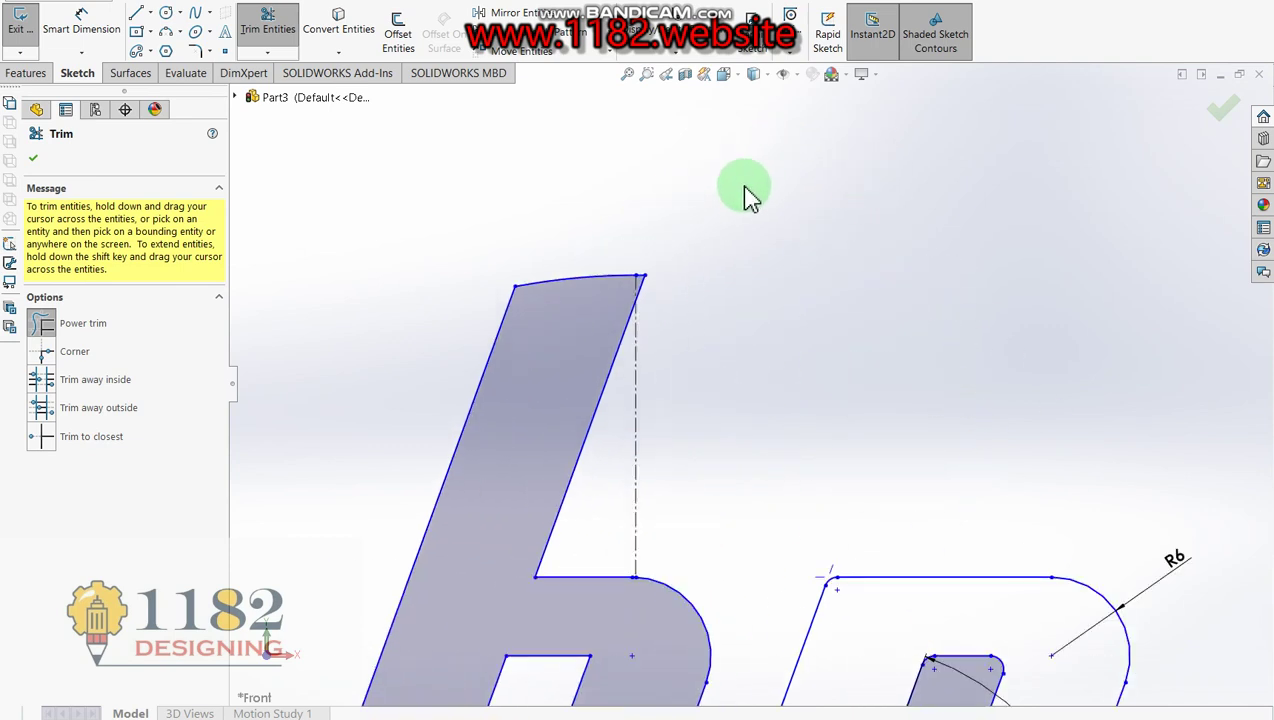
{"action": "scroll", "coordinate": [765, 250], "scroll_direction": "up", "scroll_amount": 3}
{"action": "scroll", "coordinate": [780, 350], "scroll_direction": "up", "scroll_amount": 2}
{"action": "scroll", "coordinate": [748, 480], "scroll_direction": "down", "scroll_amount": 3}
{"action": "scroll", "coordinate": [745, 545], "scroll_direction": "up", "scroll_amount": 3}
{"action": "scroll", "coordinate": [705, 530], "scroll_direction": "down", "scroll_amount": 4}
{"action": "scroll", "coordinate": [686, 500], "scroll_direction": "down", "scroll_amount": 2}
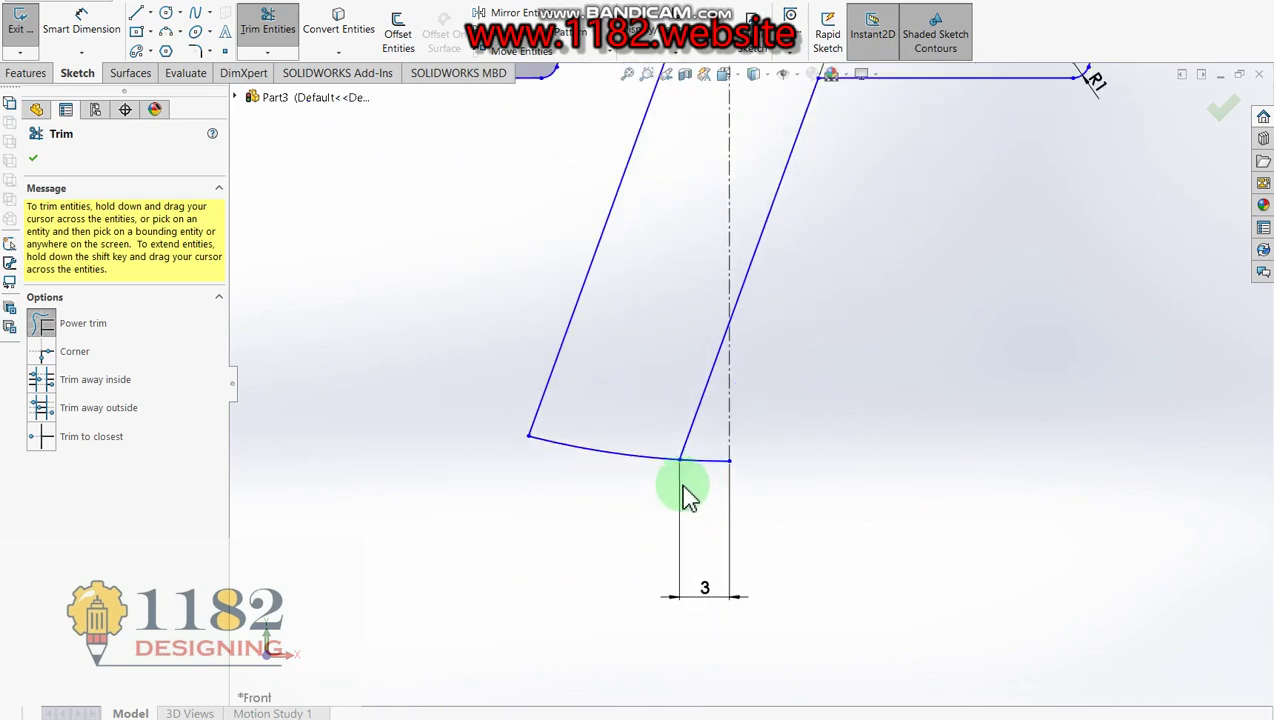
{"action": "left_click_drag", "start_coordinate": [708, 463], "coordinate": [720, 492]}
{"action": "scroll", "coordinate": [720, 492], "scroll_direction": "up", "scroll_amount": 3}
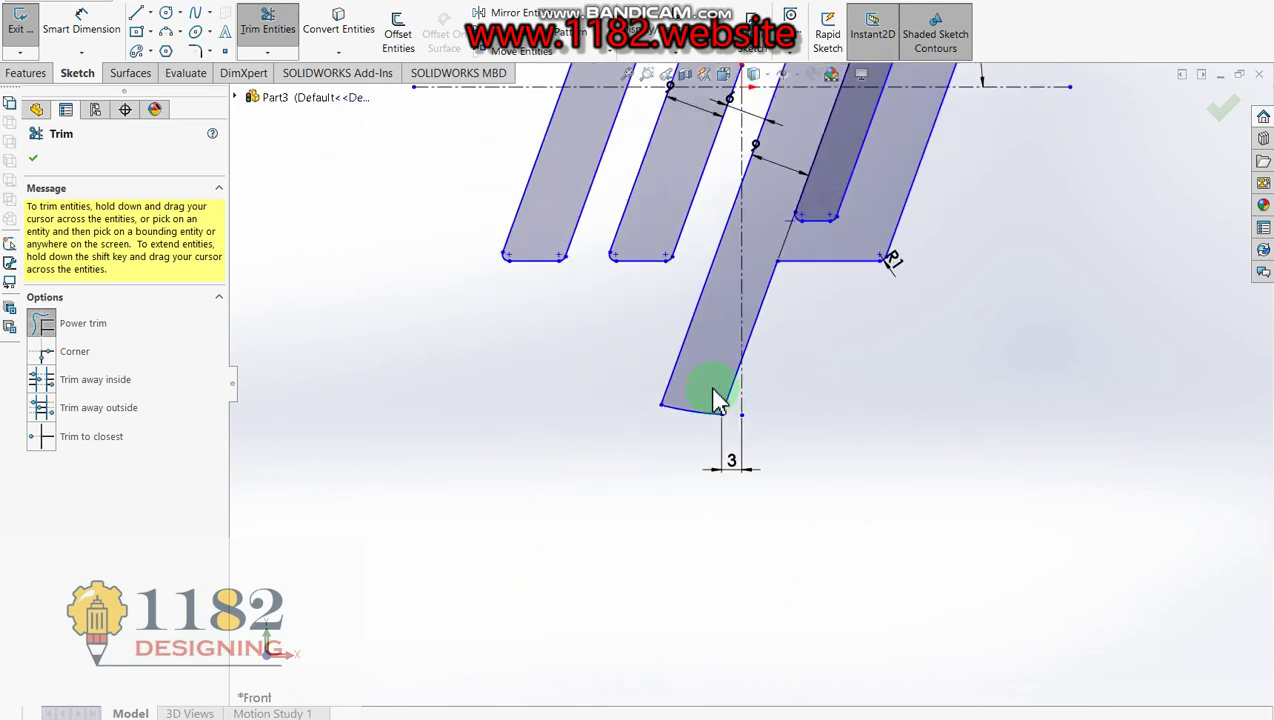
{"action": "scroll", "coordinate": [752, 357], "scroll_direction": "up", "scroll_amount": 2}
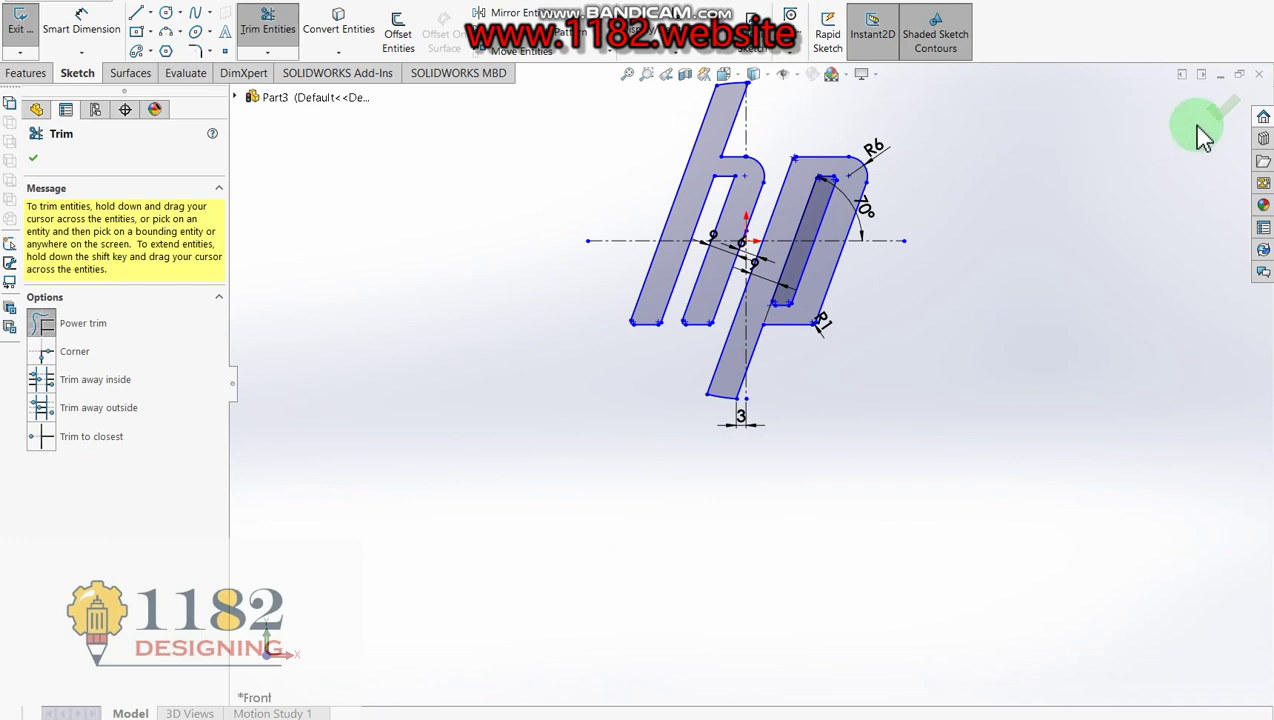
{"action": "left_click", "coordinate": [1222, 106]}
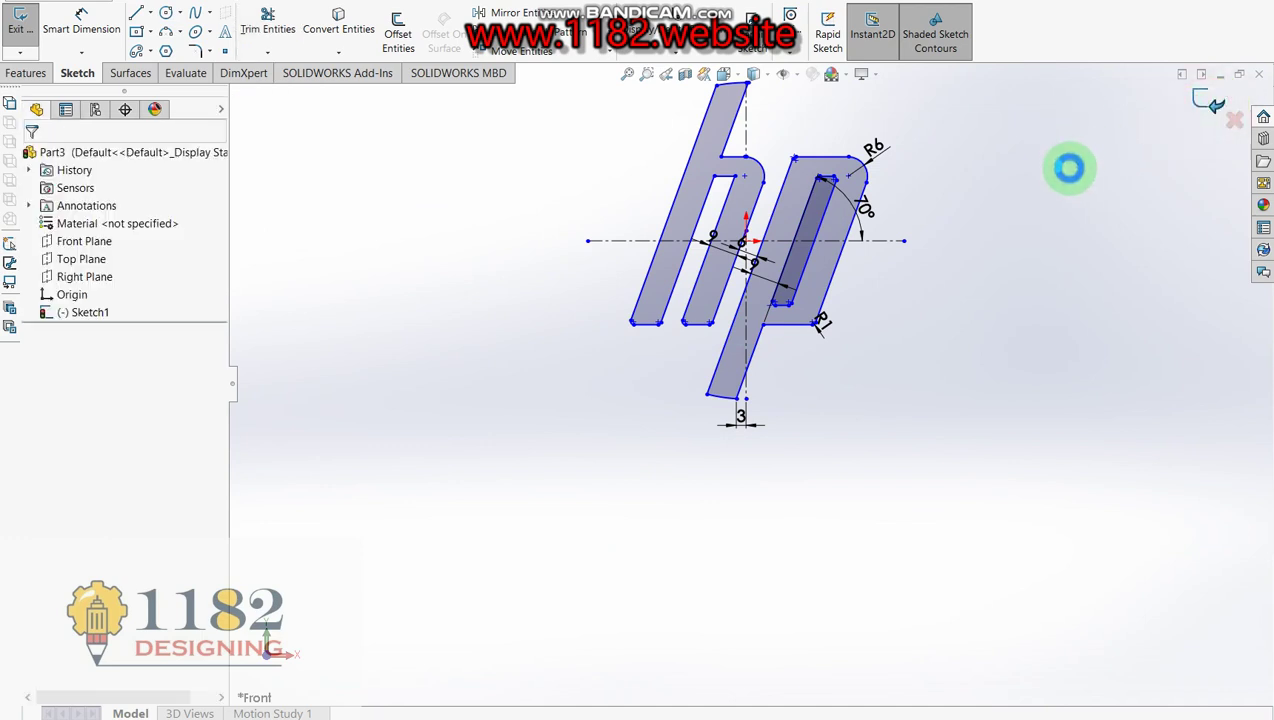
Step: Cancel the Boss-Extrude and exit Sketch1 without extruding the hp letters
{"action": "key", "text": "e"}
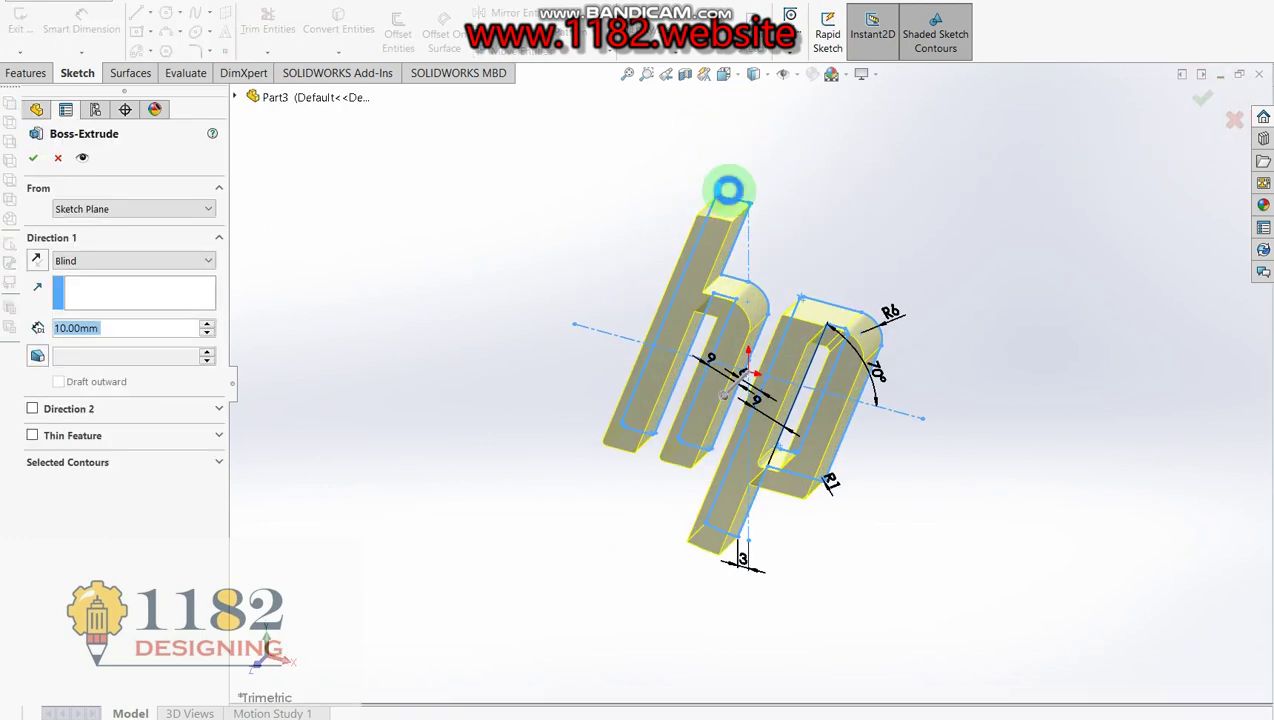
{"action": "left_click", "coordinate": [57, 157]}
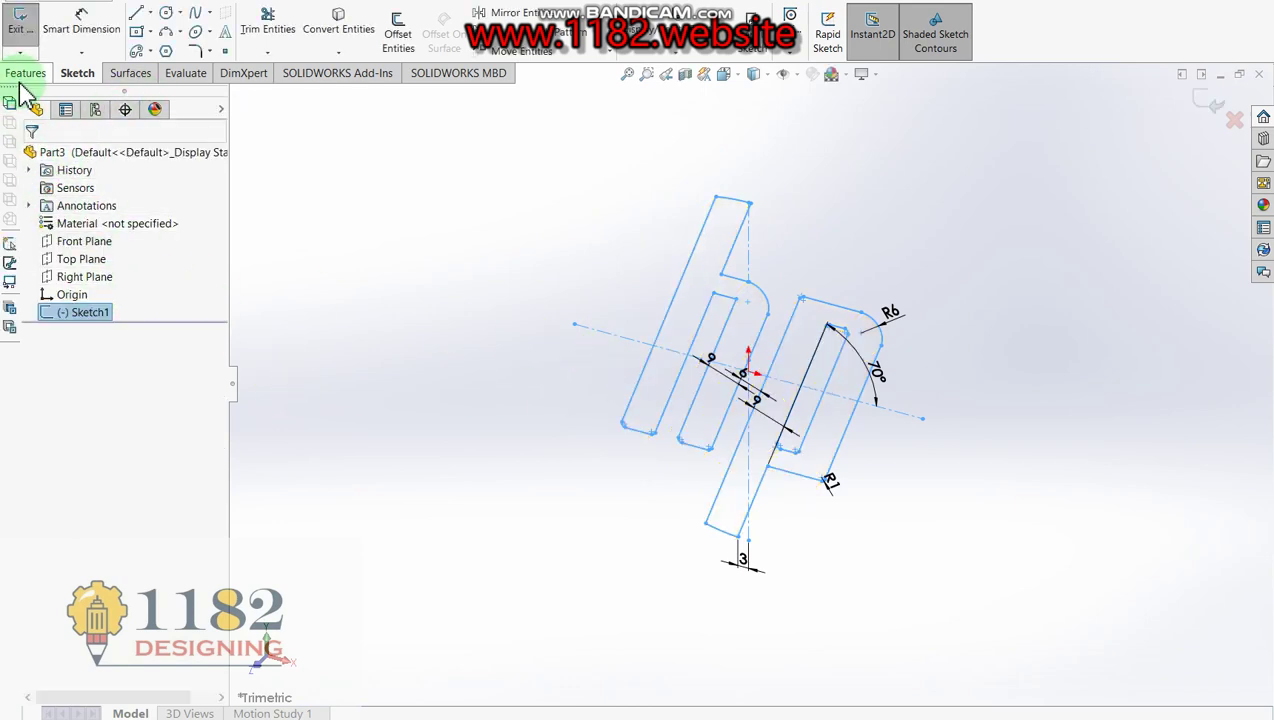
{"action": "left_click", "coordinate": [77, 241]}
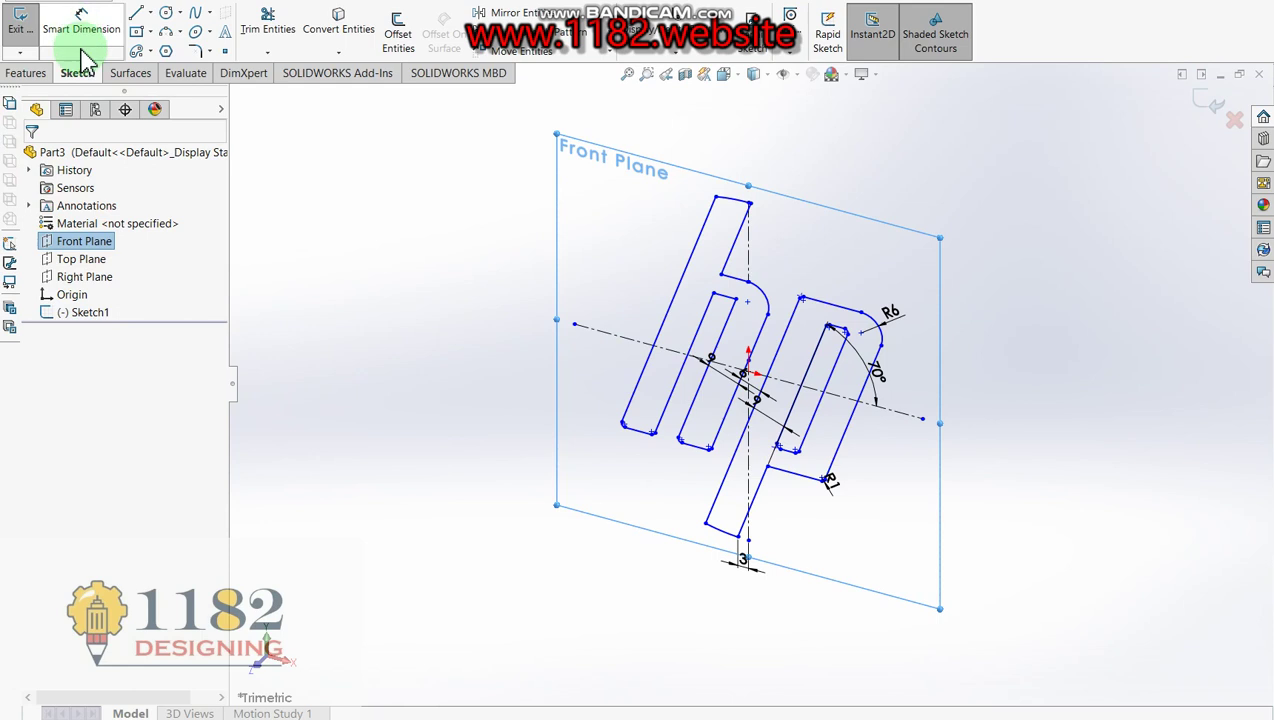
{"action": "left_click", "coordinate": [1214, 104]}
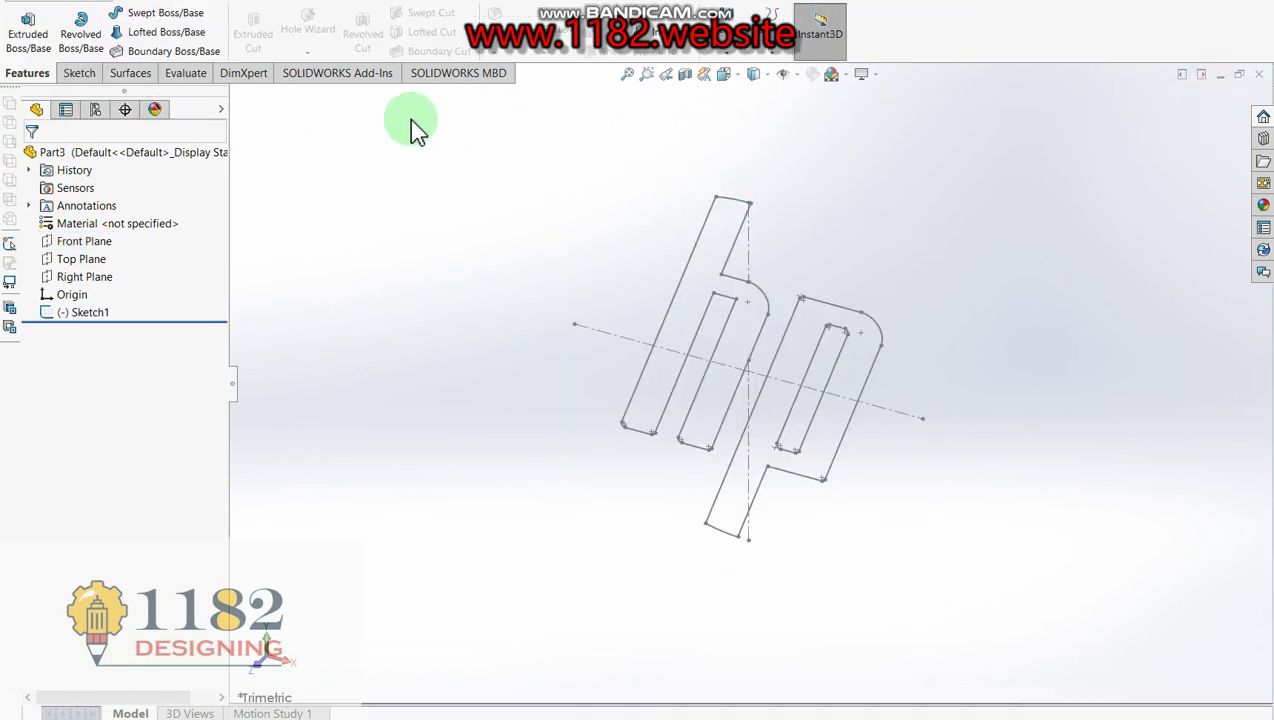
Step: Start a new sketch on the Front Plane
{"action": "left_click", "coordinate": [79, 73]}
{"action": "left_click", "coordinate": [20, 22]}
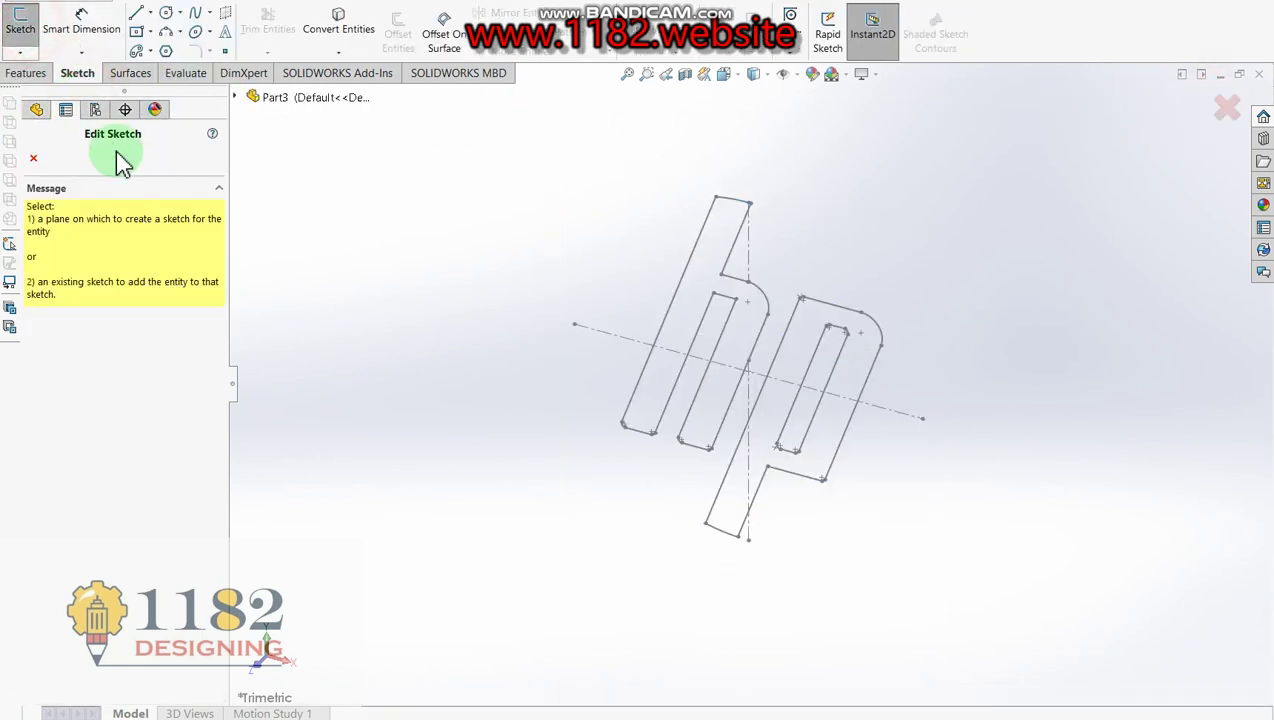
{"action": "left_click", "coordinate": [236, 97]}
{"action": "left_click", "coordinate": [292, 194]}
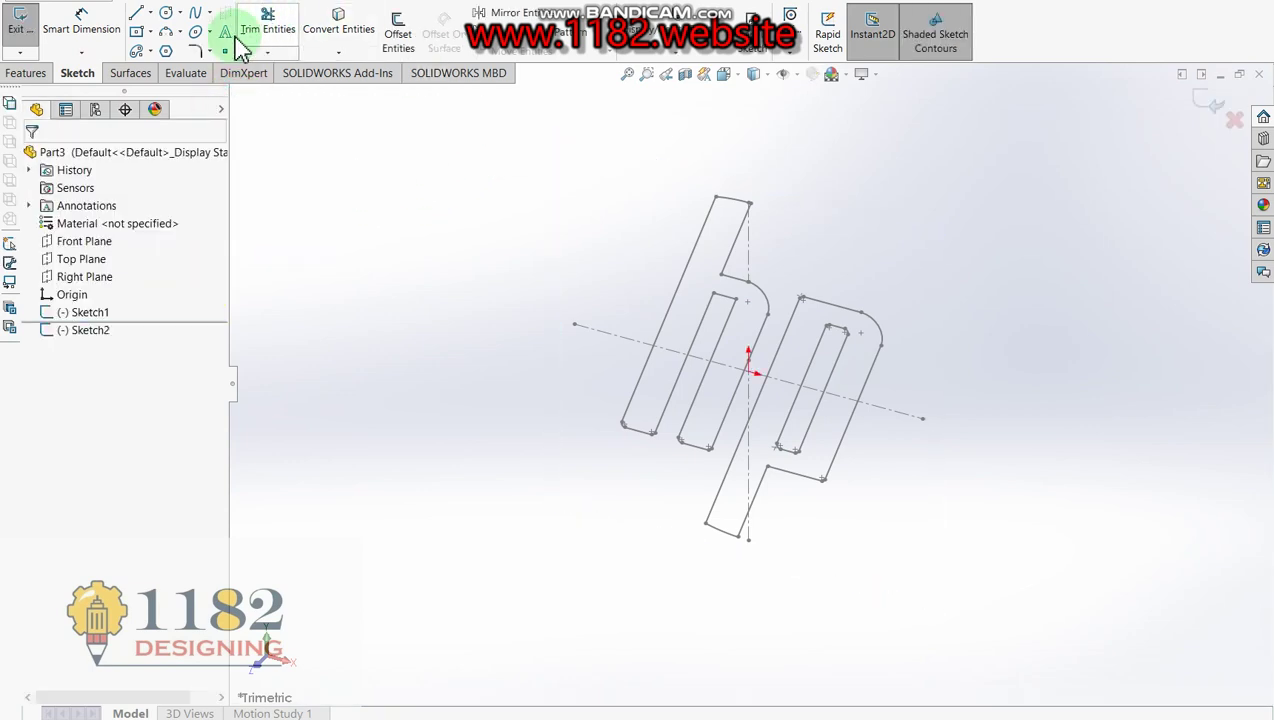
Step: In front view, draw a circle centred on the origin enclosing the hp letters
{"action": "left_click", "coordinate": [167, 14]}
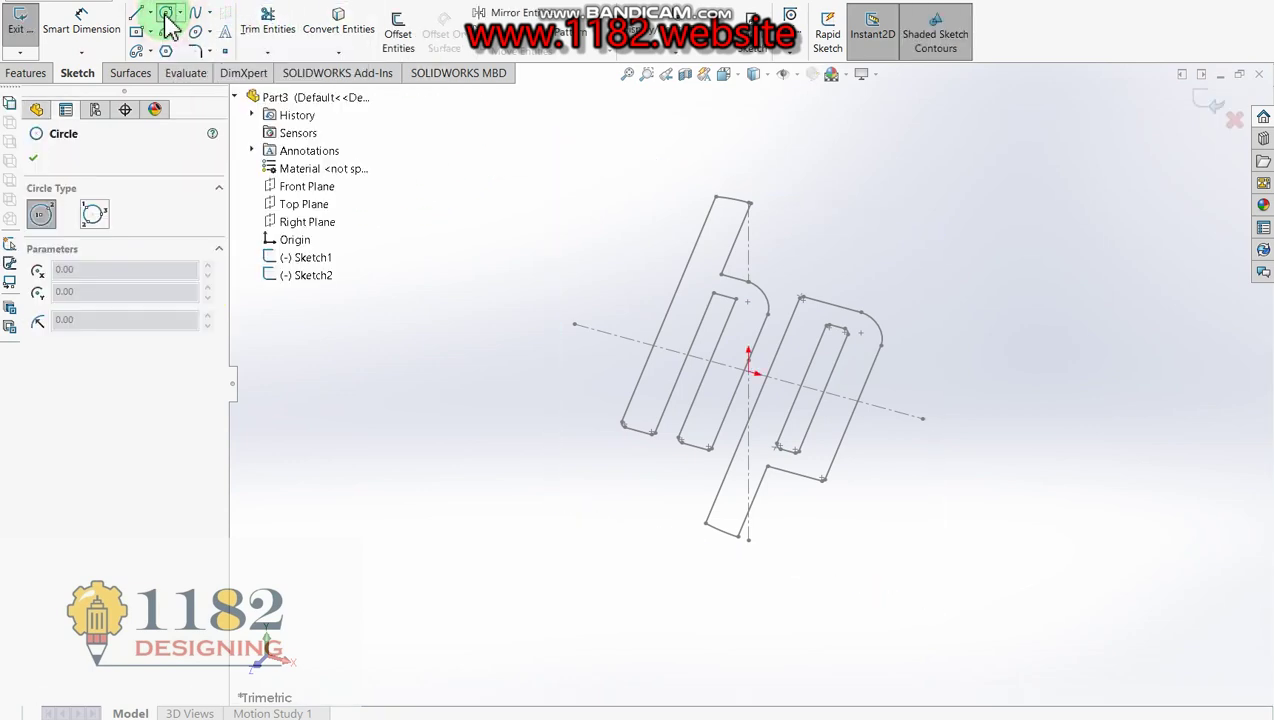
{"action": "key", "text": "ctrl+8"}
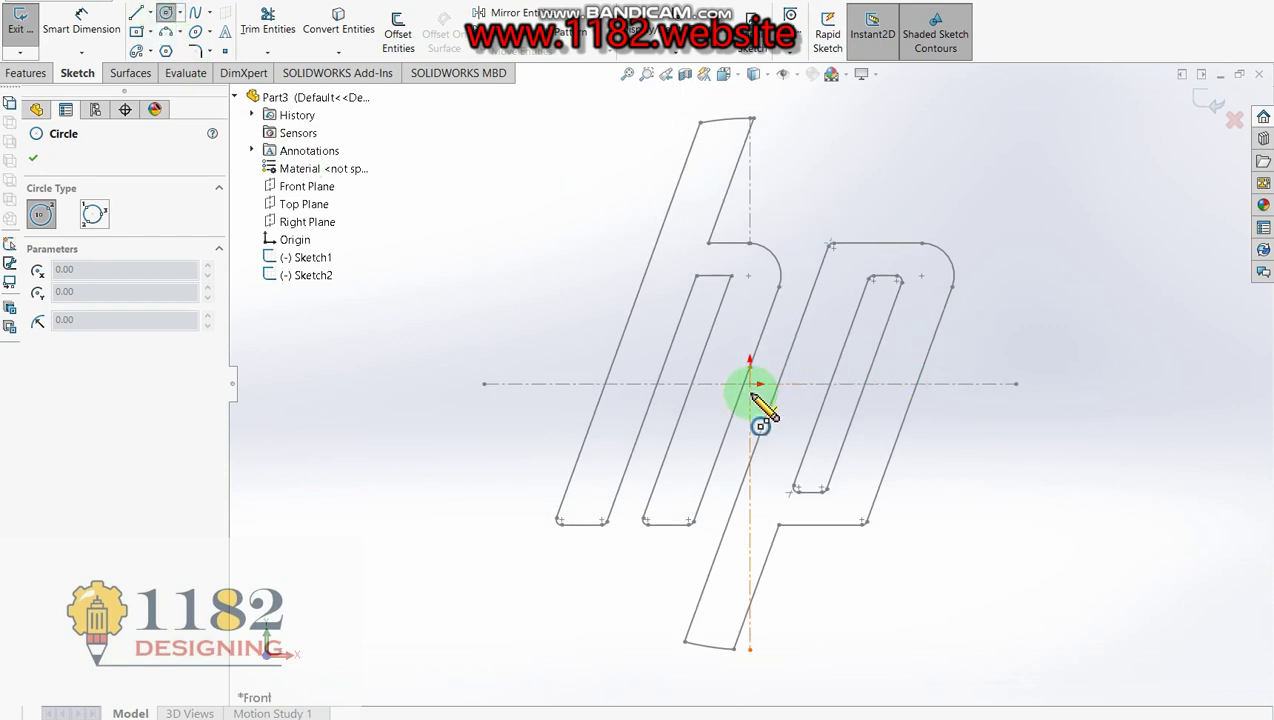
{"action": "left_click", "coordinate": [749, 383]}
{"action": "left_click", "coordinate": [1031, 268]}
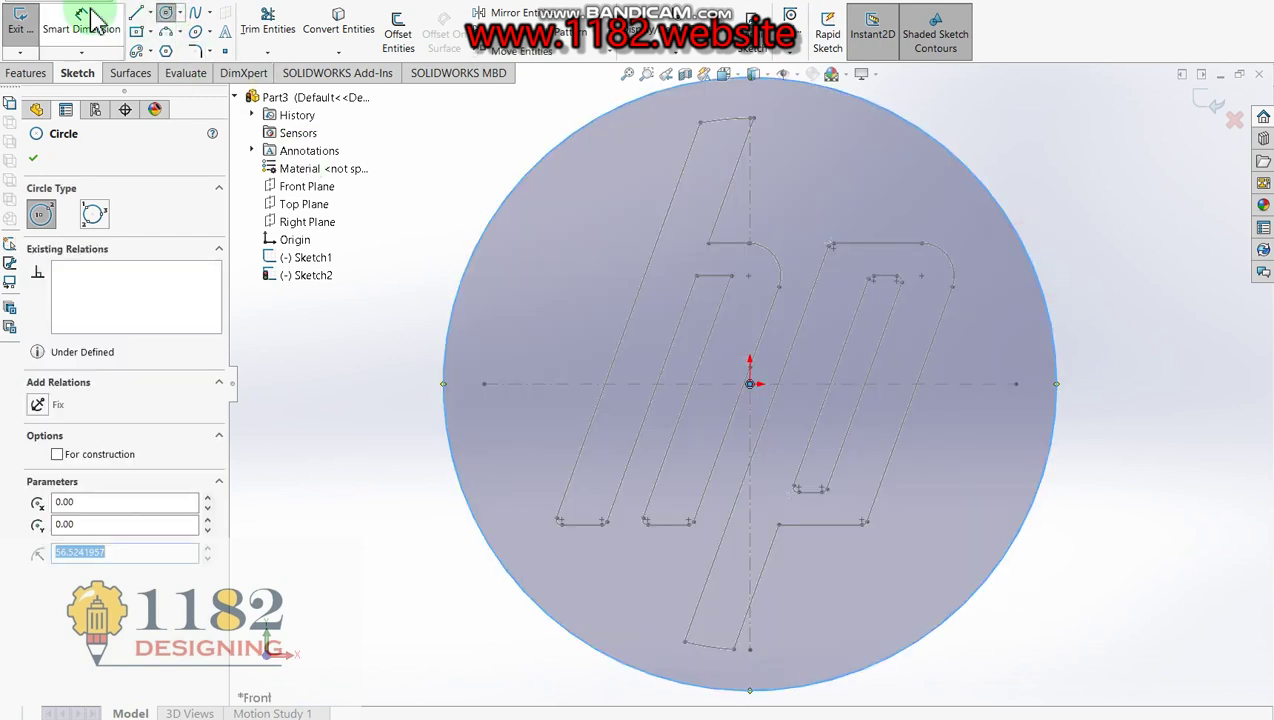
Step: Dimension the circle to a 98 mm diameter and exit the sketch
{"action": "left_click", "coordinate": [78, 18]}
{"action": "left_click", "coordinate": [1005, 218]}
{"action": "left_click", "coordinate": [1138, 262]}
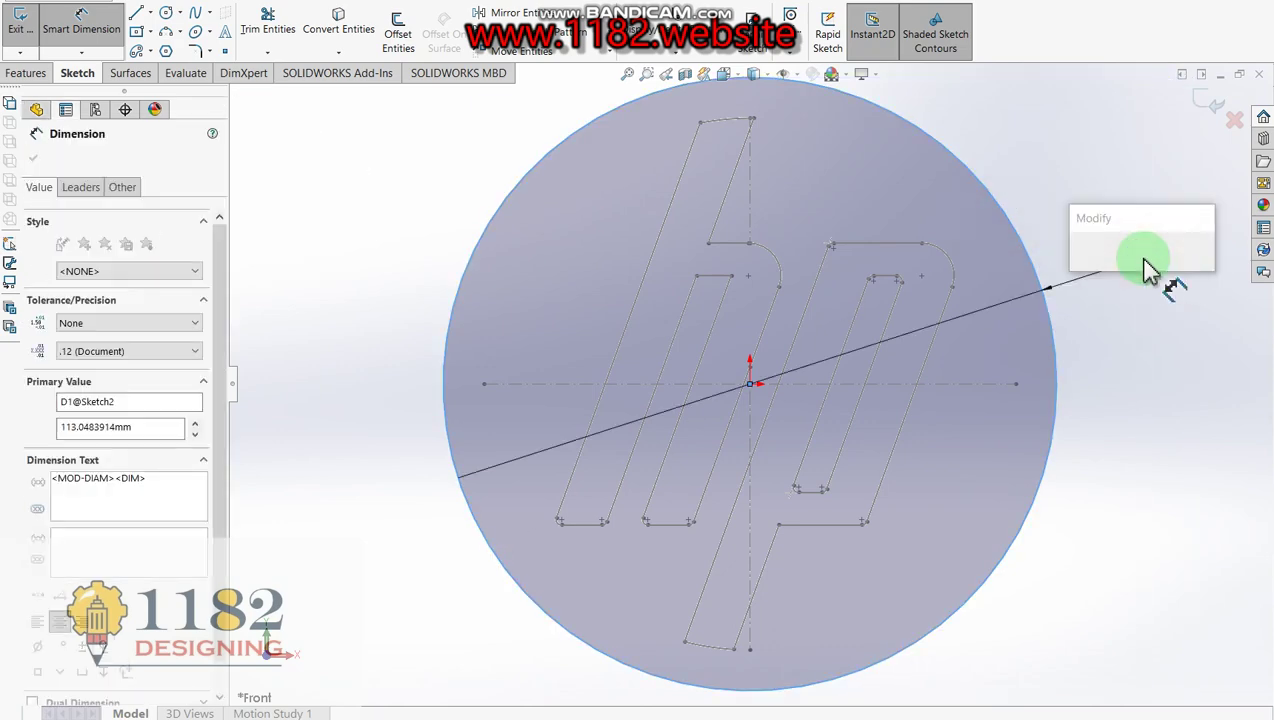
{"action": "type", "text": "9"}
{"action": "left_click", "coordinate": [1150, 262]}
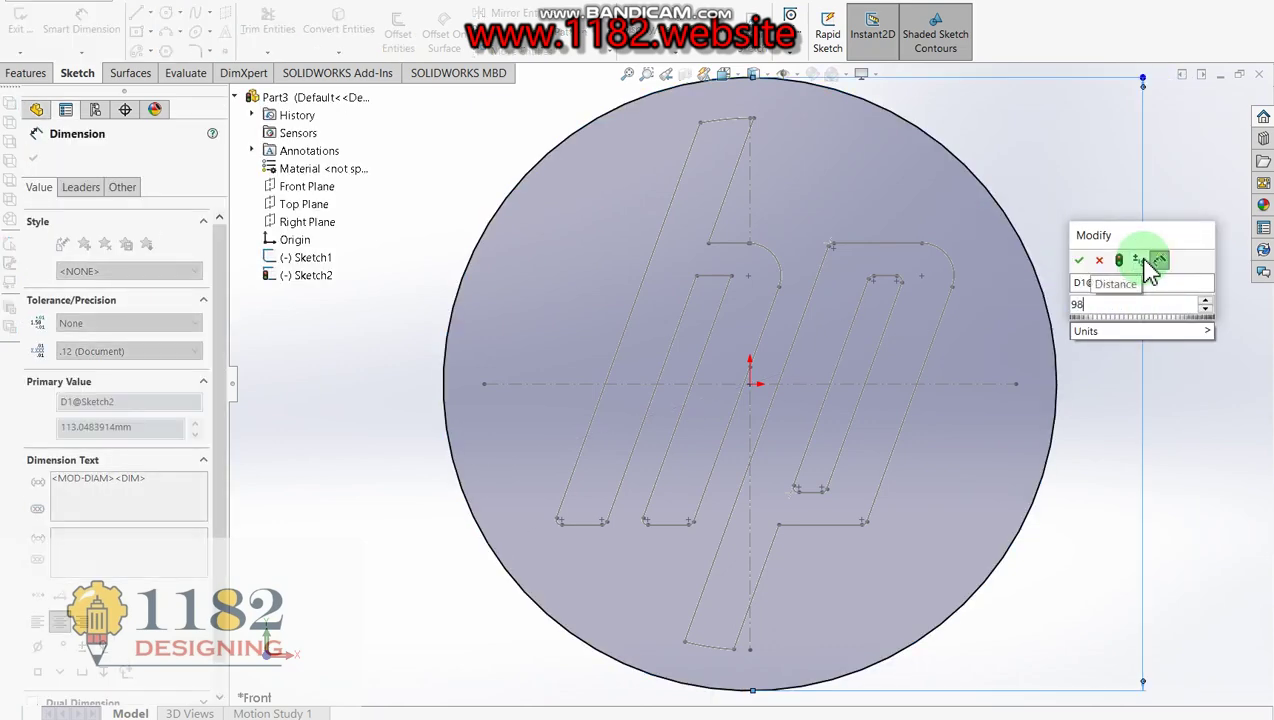
{"action": "key", "text": "Return"}
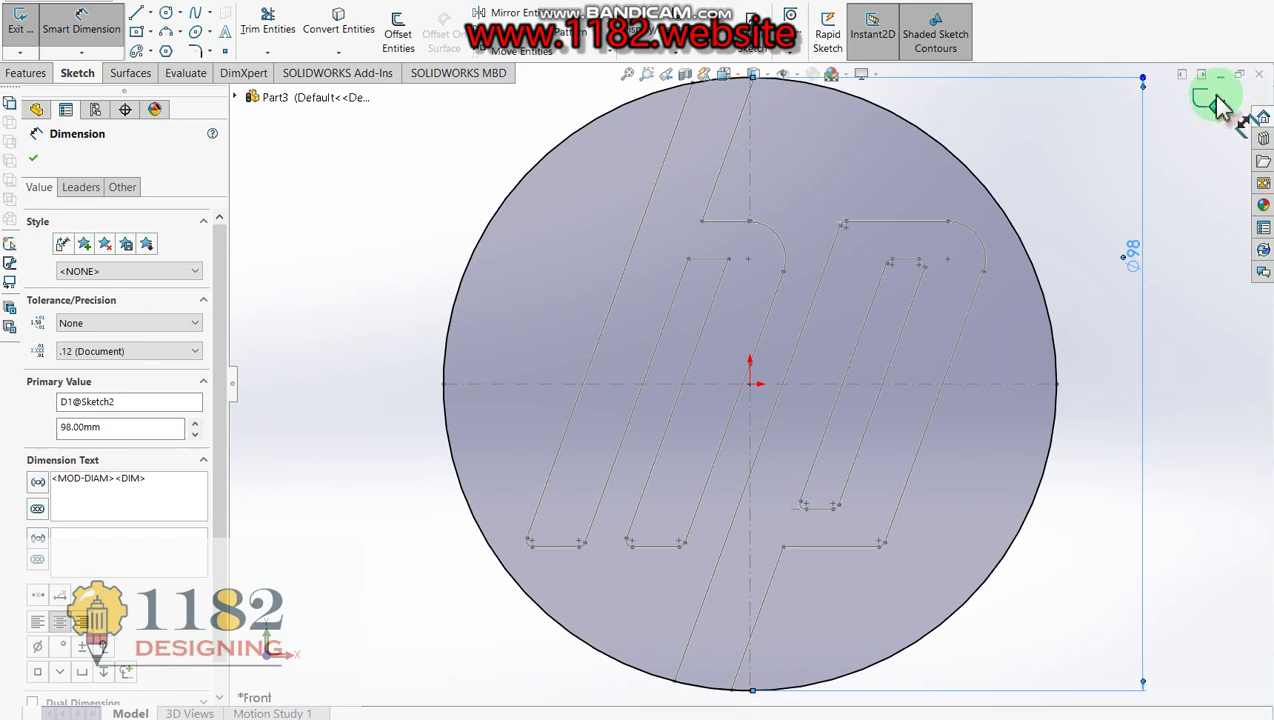
{"action": "left_click", "coordinate": [1208, 101]}
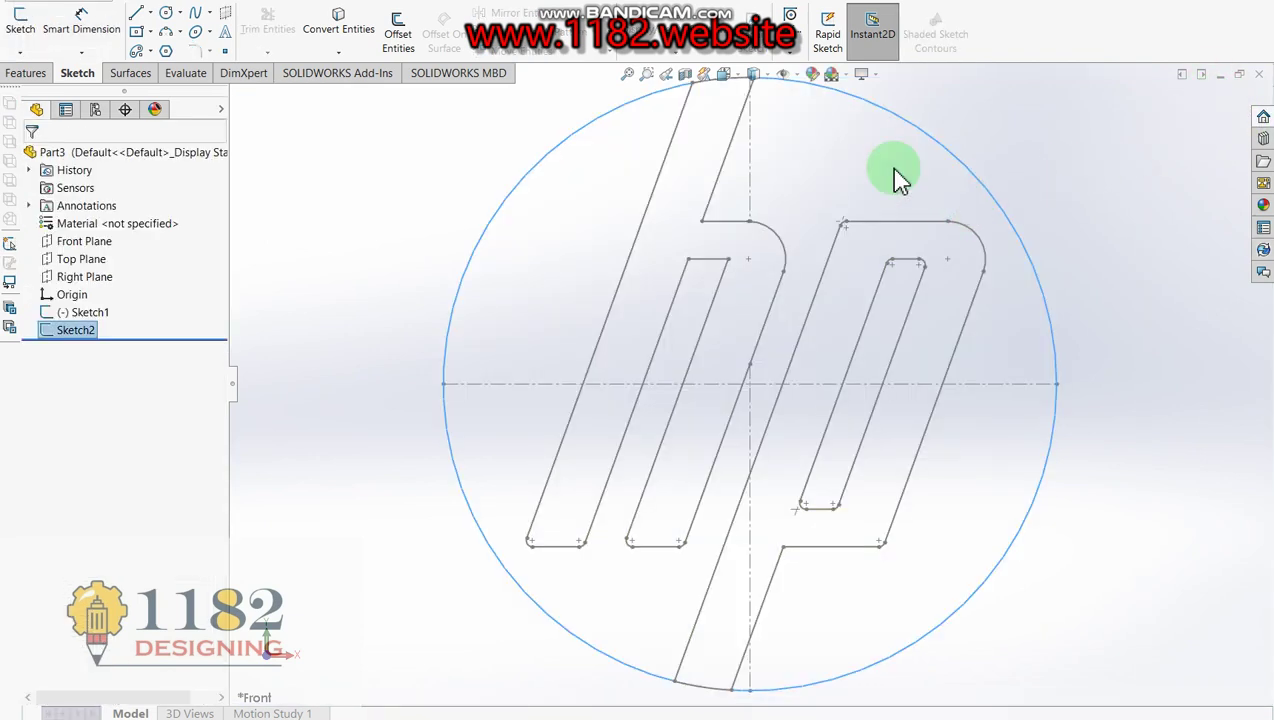
Step: Extrude the circle into a 10 mm mid-plane disc
{"action": "left_click", "coordinate": [22, 74]}
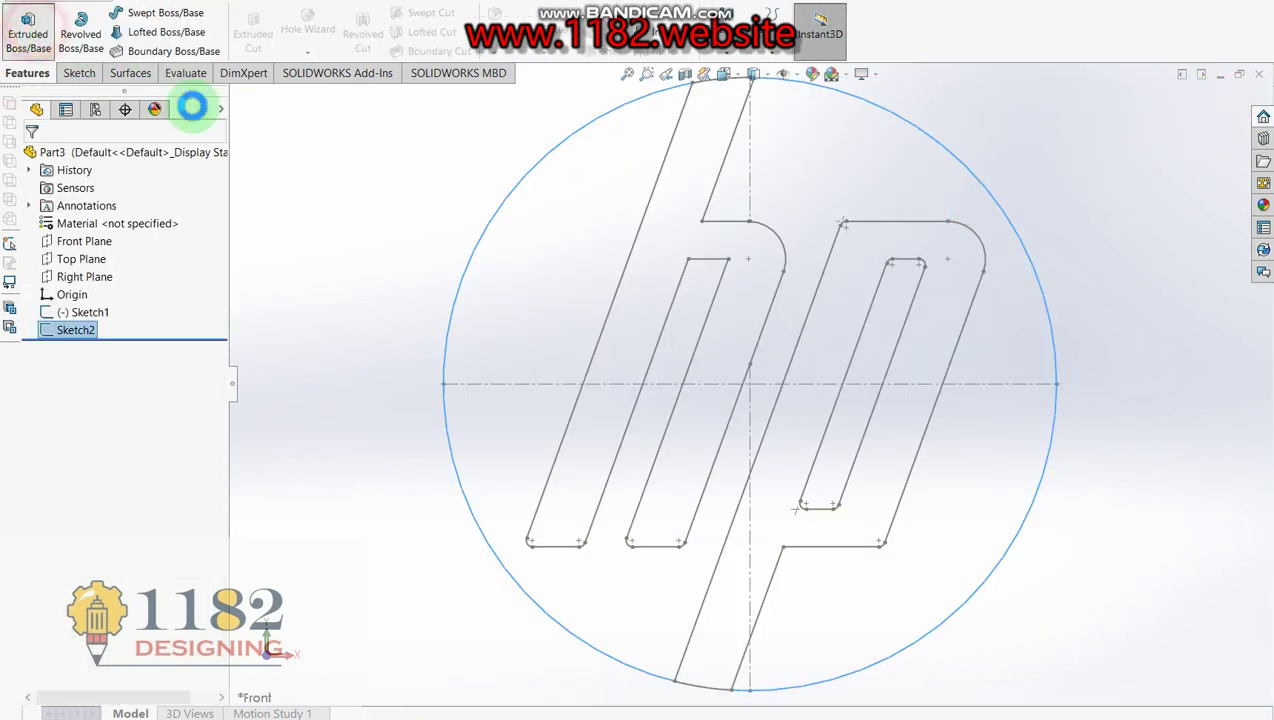
{"action": "left_click", "coordinate": [28, 30]}
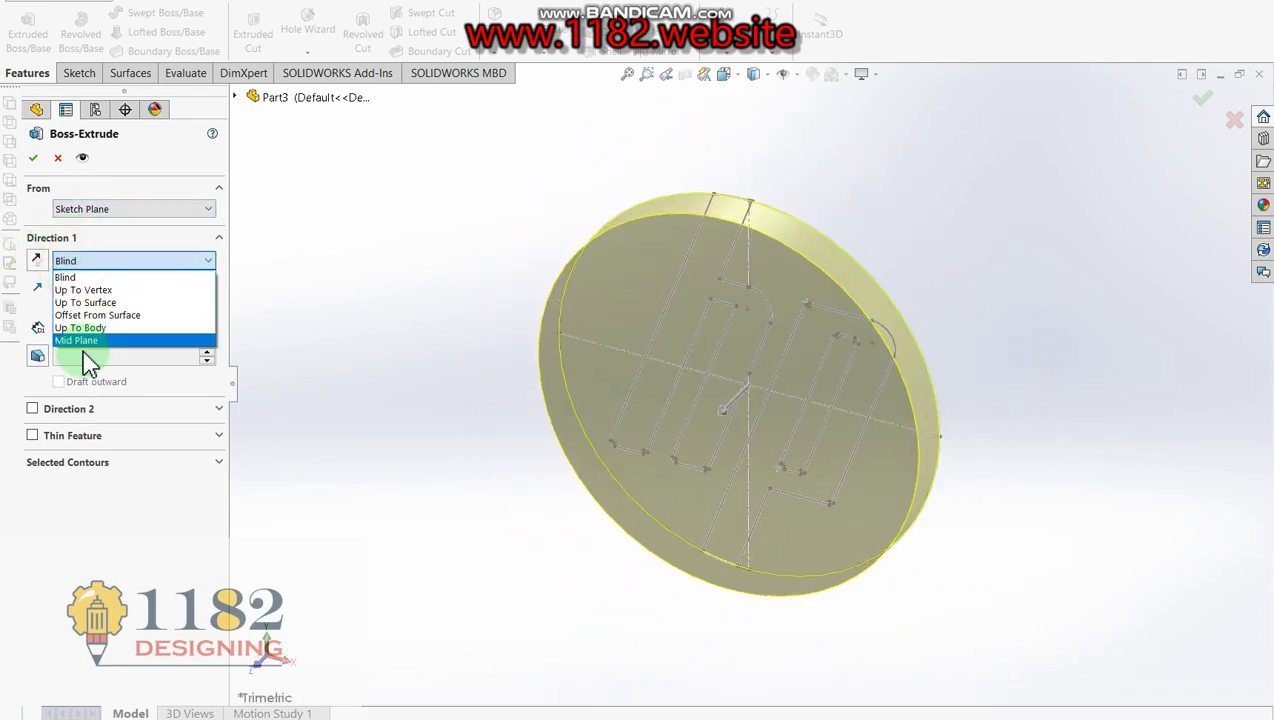
{"action": "left_click", "coordinate": [80, 341]}
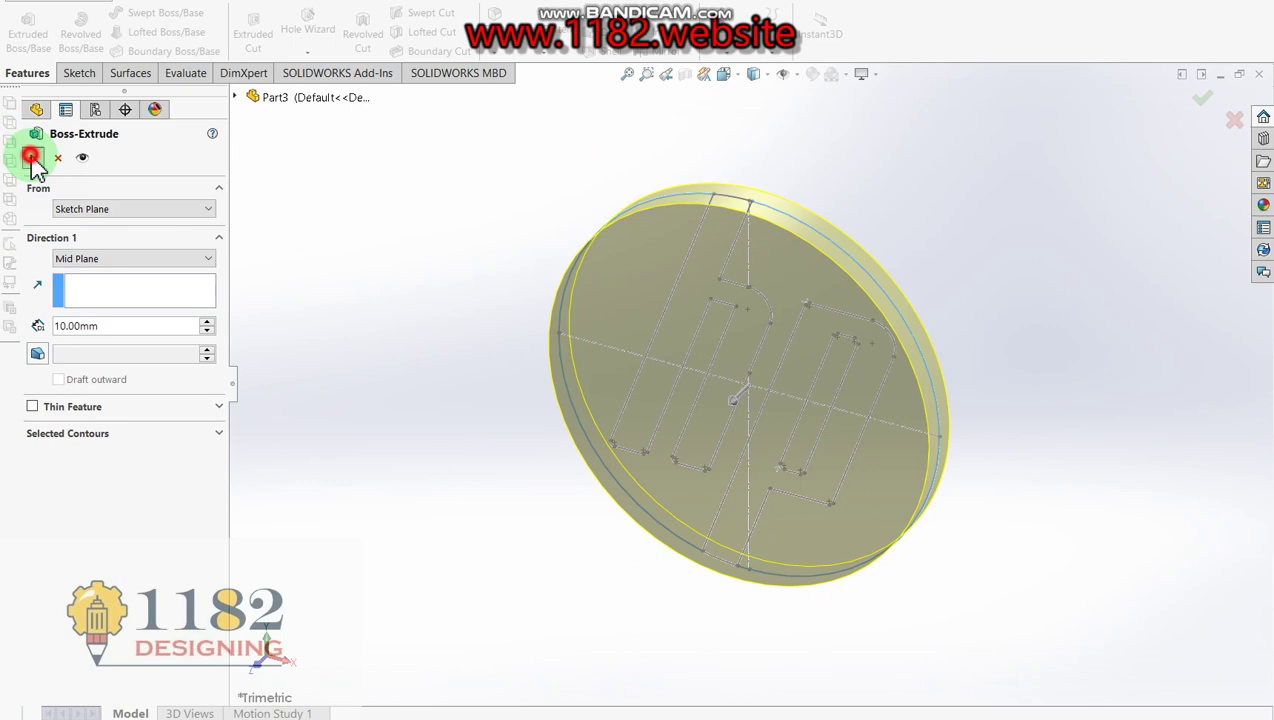
{"action": "left_click", "coordinate": [31, 158]}
Step: Cut the hp letter sketch into the disc face with a reversed-direction Extruded Cut
{"action": "left_click", "coordinate": [388, 245]}
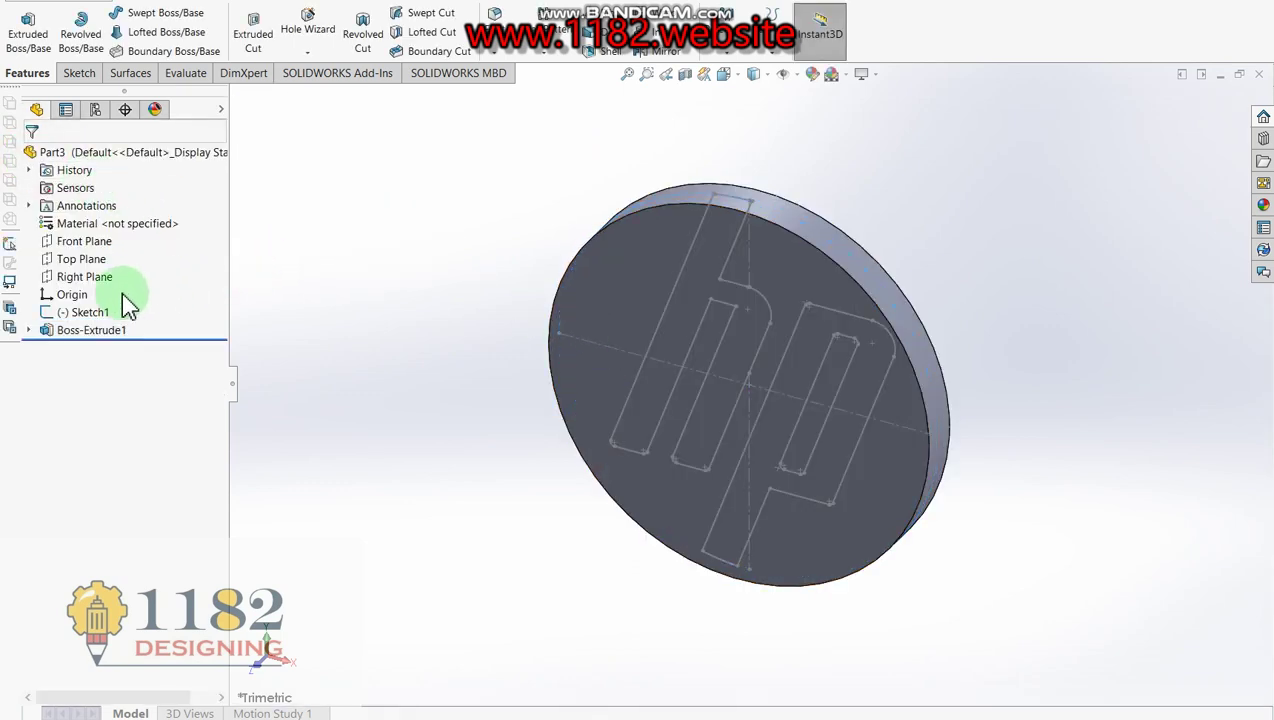
{"action": "left_click", "coordinate": [92, 313]}
{"action": "left_click", "coordinate": [255, 35]}
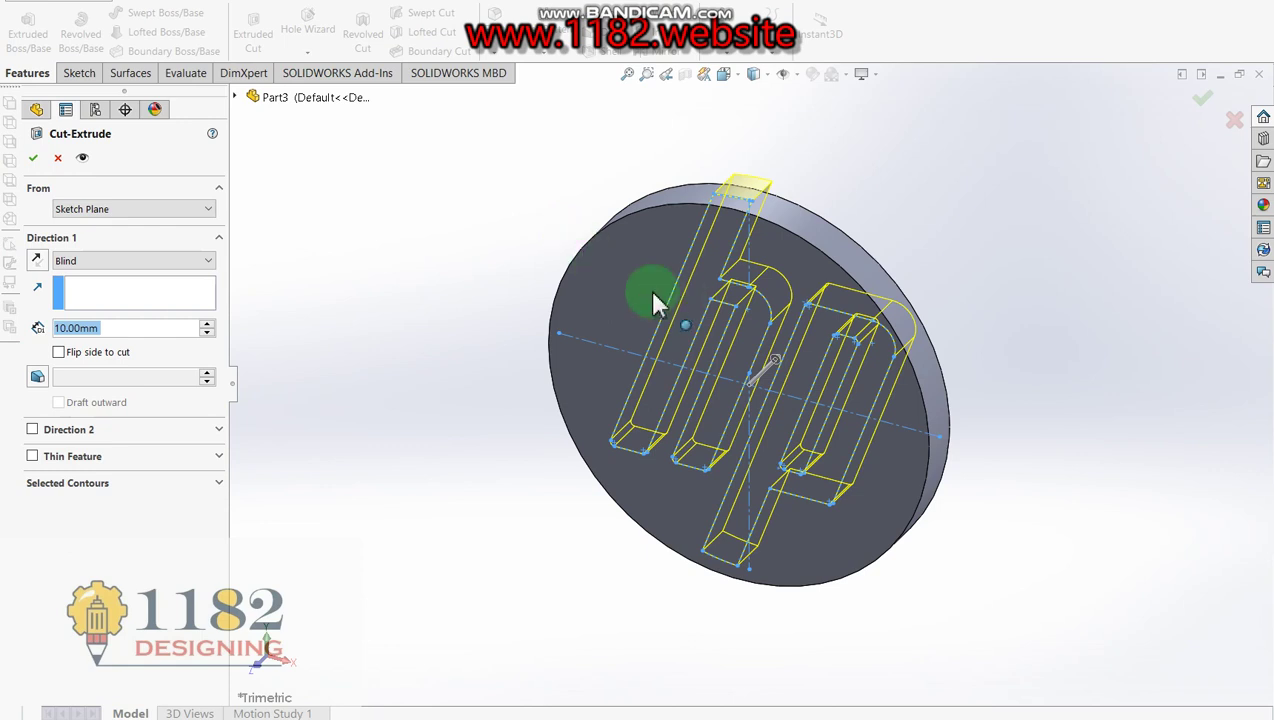
{"action": "left_click", "coordinate": [37, 260]}
{"action": "left_click", "coordinate": [33, 158]}
{"action": "left_click", "coordinate": [489, 219]}
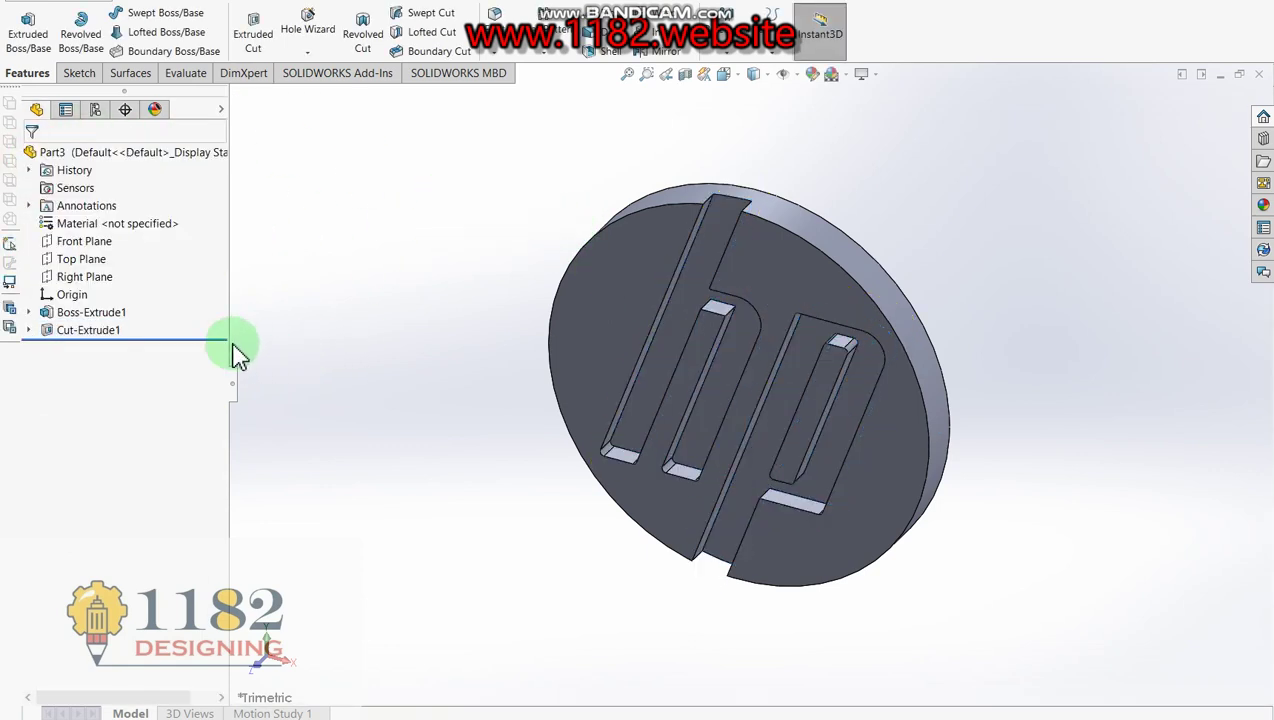
{"action": "left_click", "coordinate": [95, 313]}
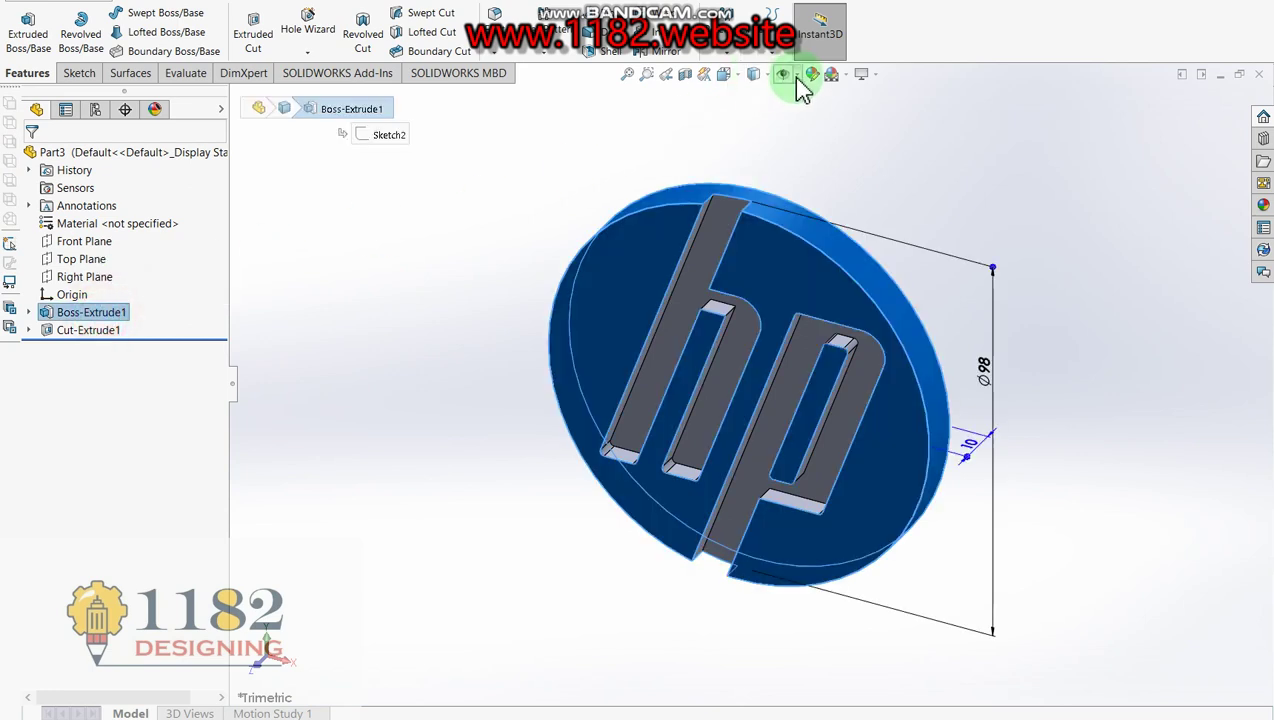
{"action": "left_click", "coordinate": [469, 255]}
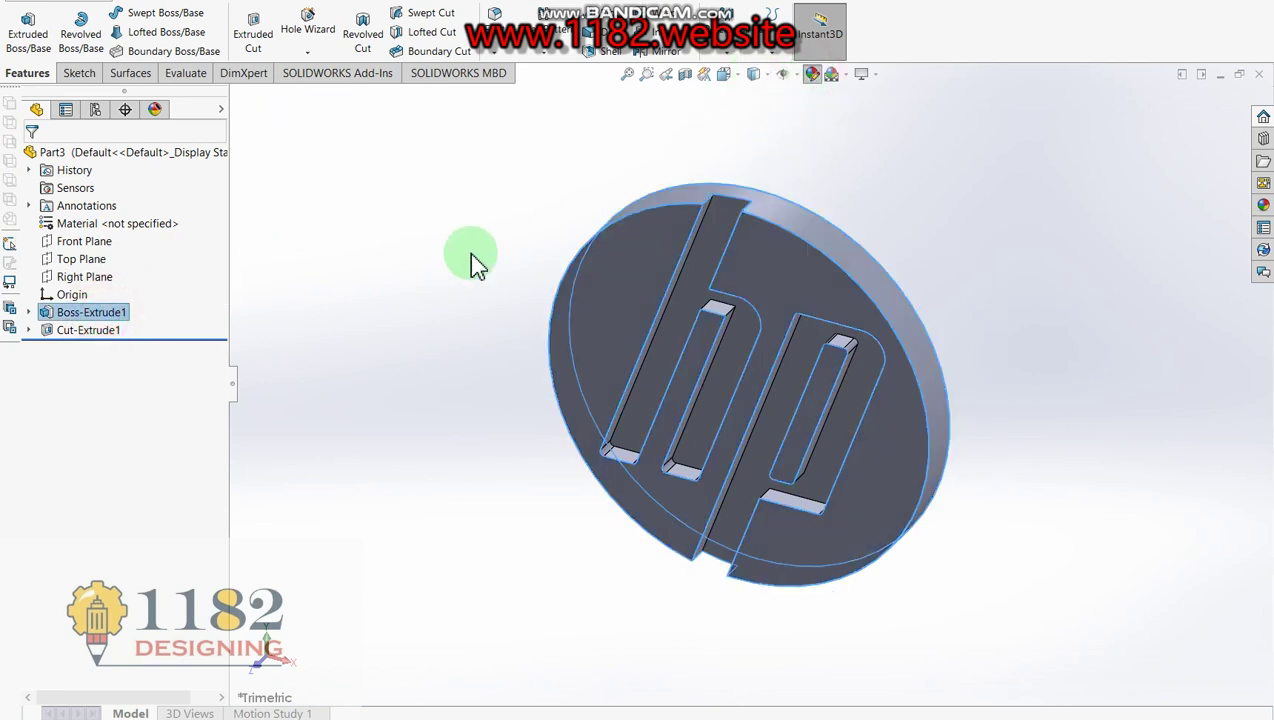
Step: Colour the Boss-Extrude1 disc blue and the Cut-Extrude1 hp letters grey
{"action": "left_click", "coordinate": [125, 512]}
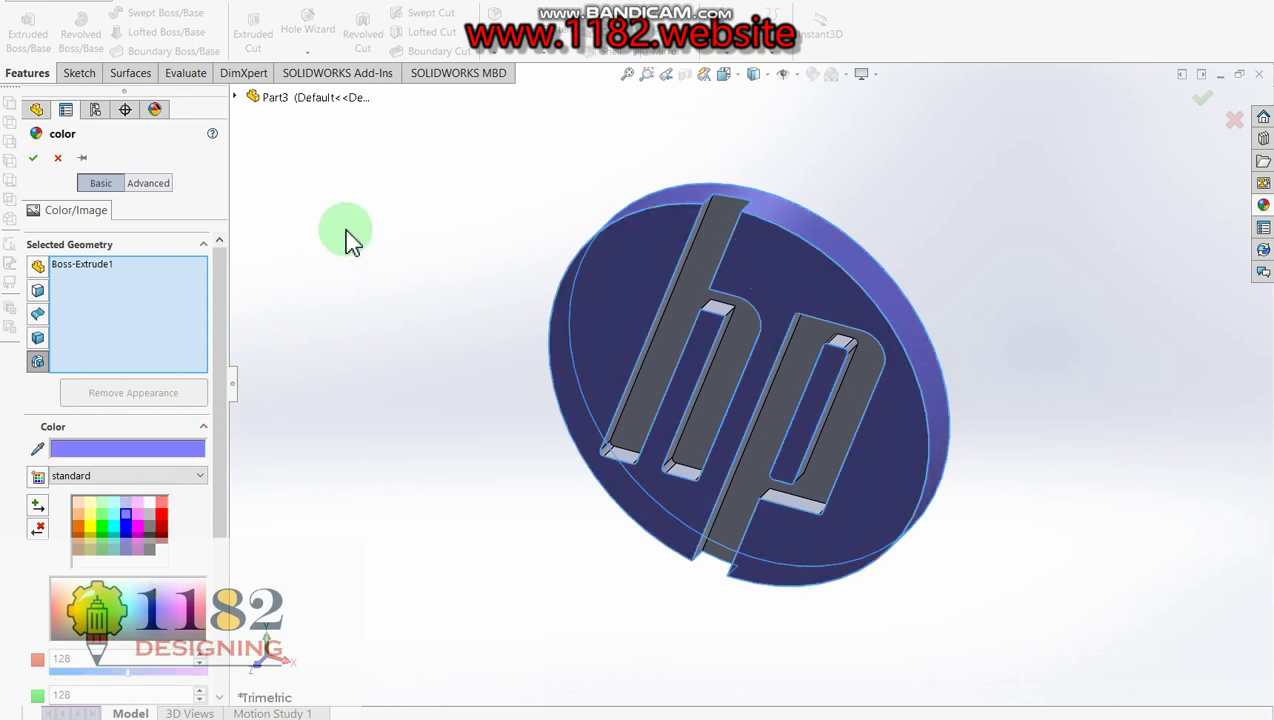
{"action": "left_click", "coordinate": [33, 162]}
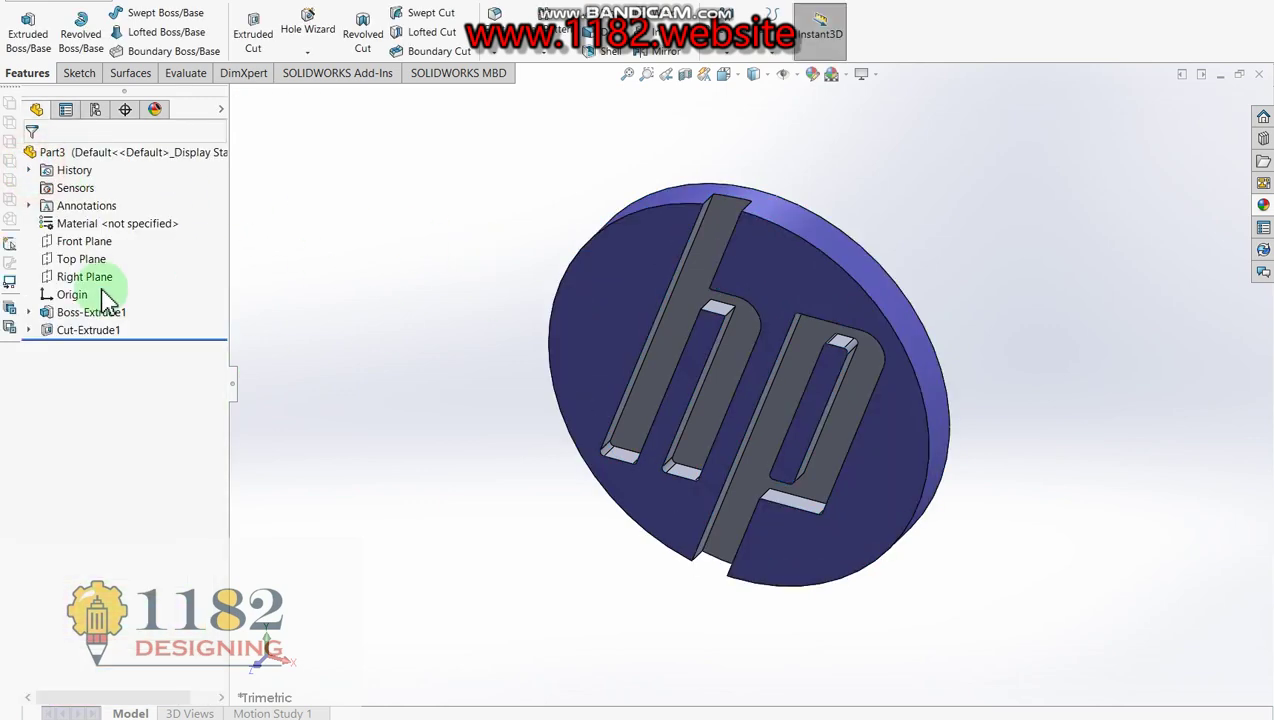
{"action": "left_click", "coordinate": [62, 330]}
{"action": "left_click", "coordinate": [812, 74]}
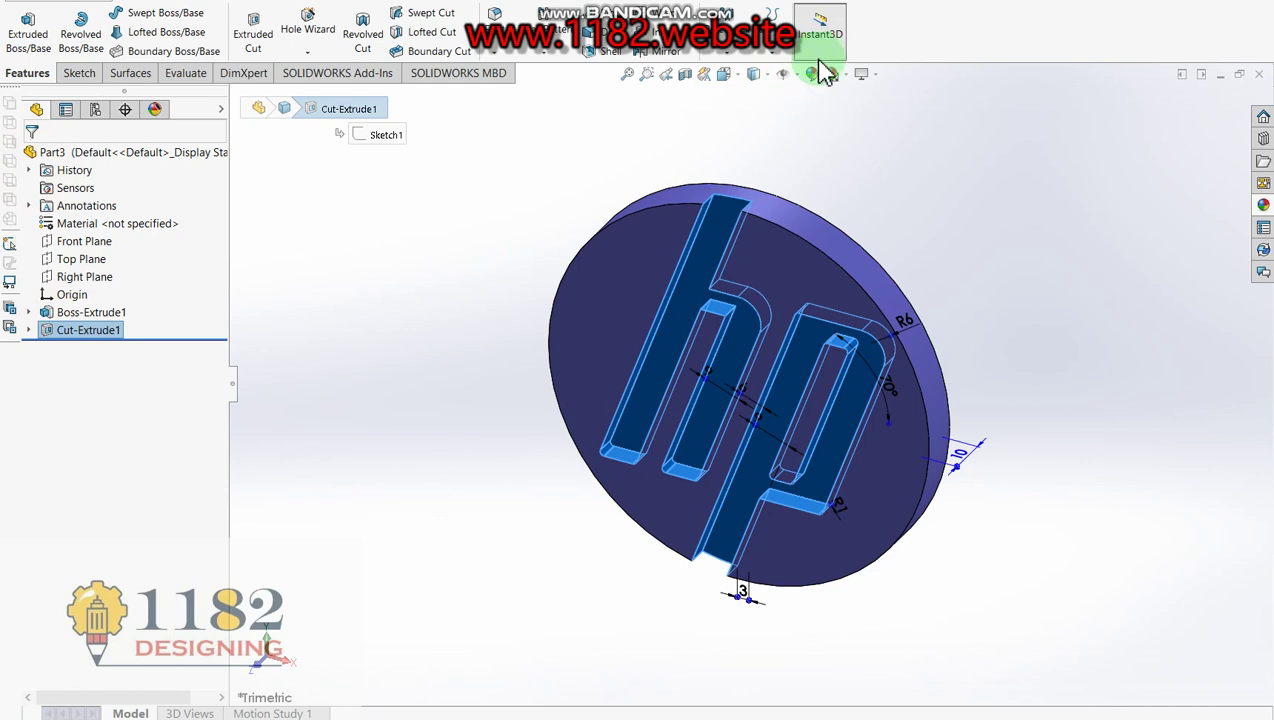
{"action": "left_click", "coordinate": [421, 276]}
{"action": "left_click", "coordinate": [40, 340]}
{"action": "left_click", "coordinate": [150, 372]}
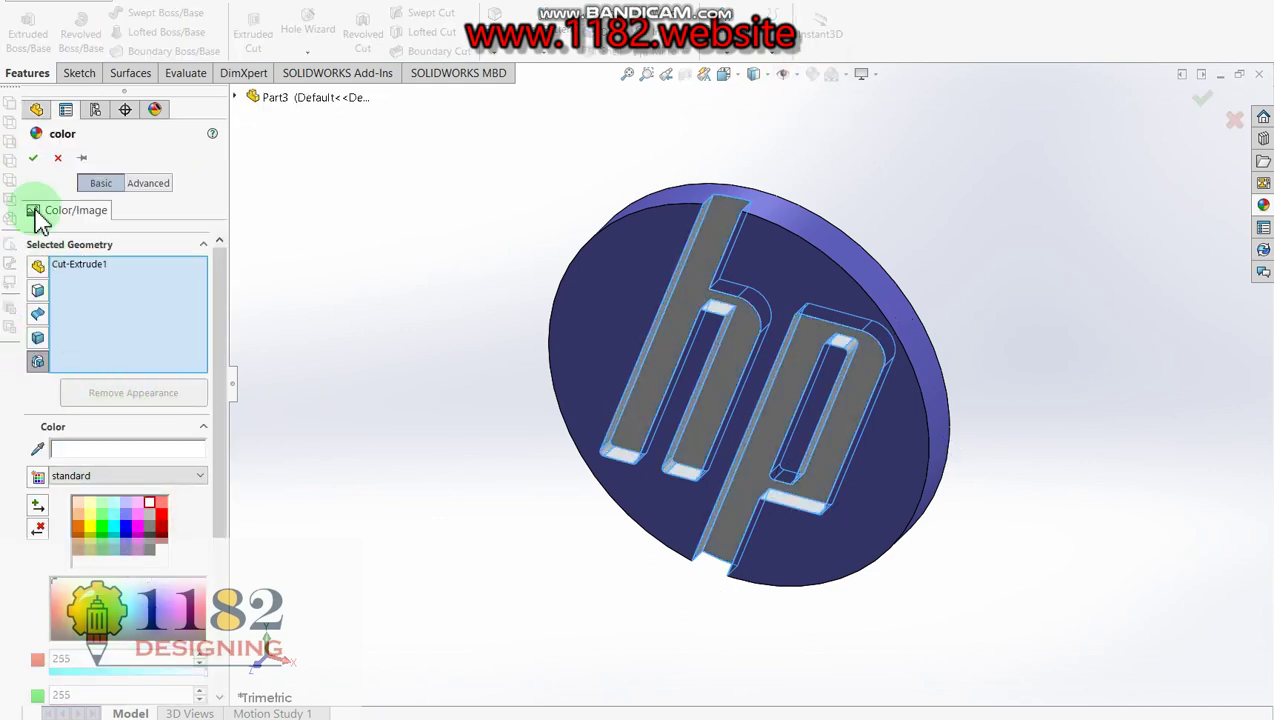
{"action": "left_click", "coordinate": [33, 158]}
Step: Apply the Plain White scene as the view background
{"action": "left_click", "coordinate": [304, 178]}
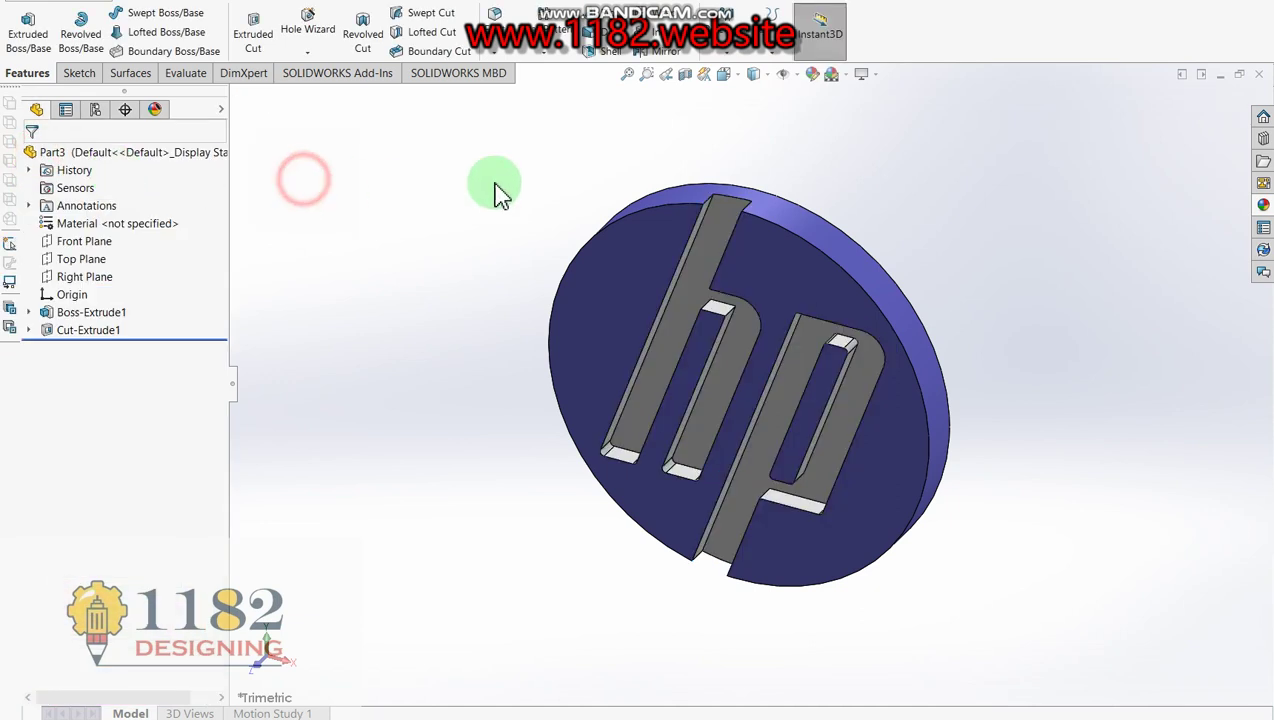
{"action": "left_click", "coordinate": [845, 77]}
{"action": "left_click", "coordinate": [862, 116]}
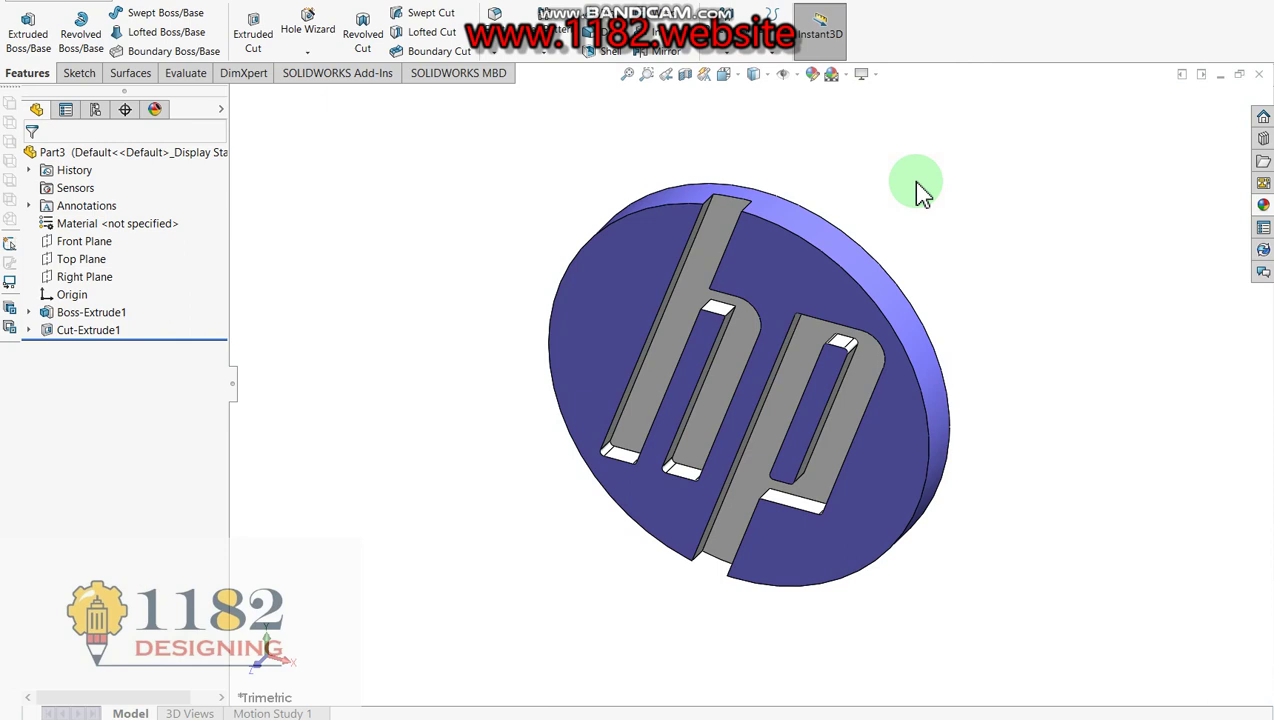
{"action": "key", "text": "ctrl+1"}
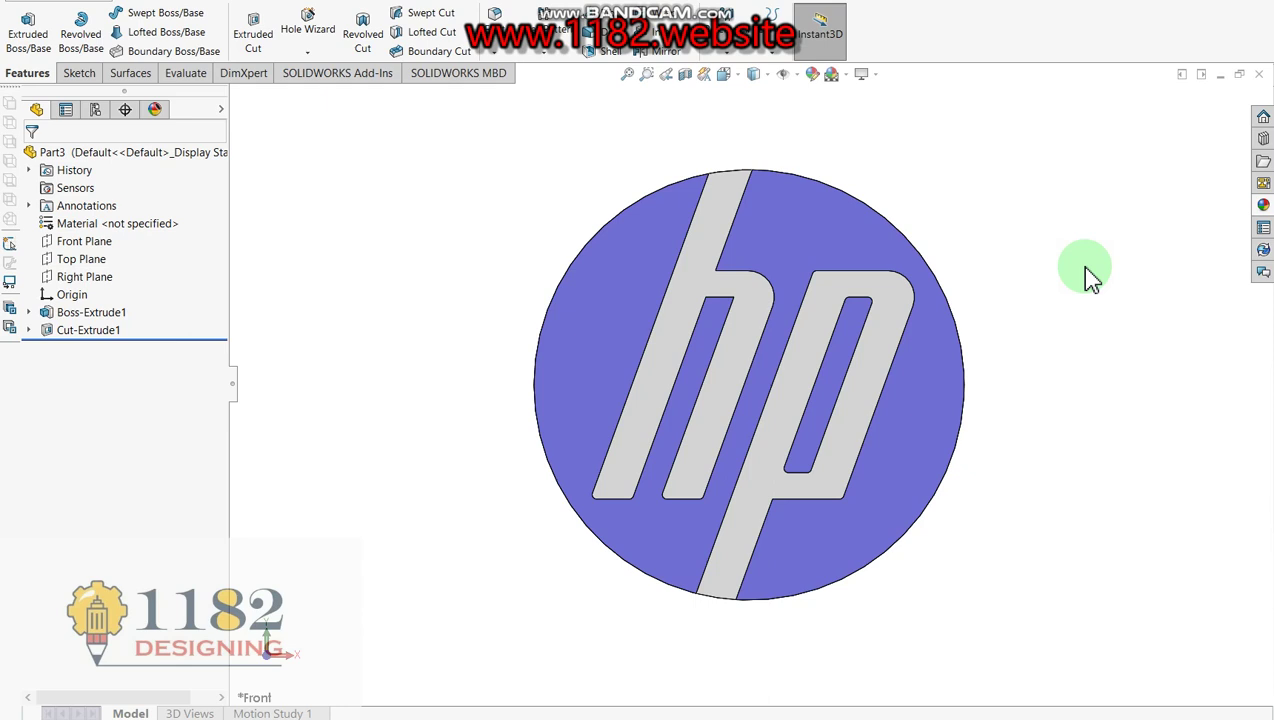
{"action": "key", "text": "ctrl+2"}
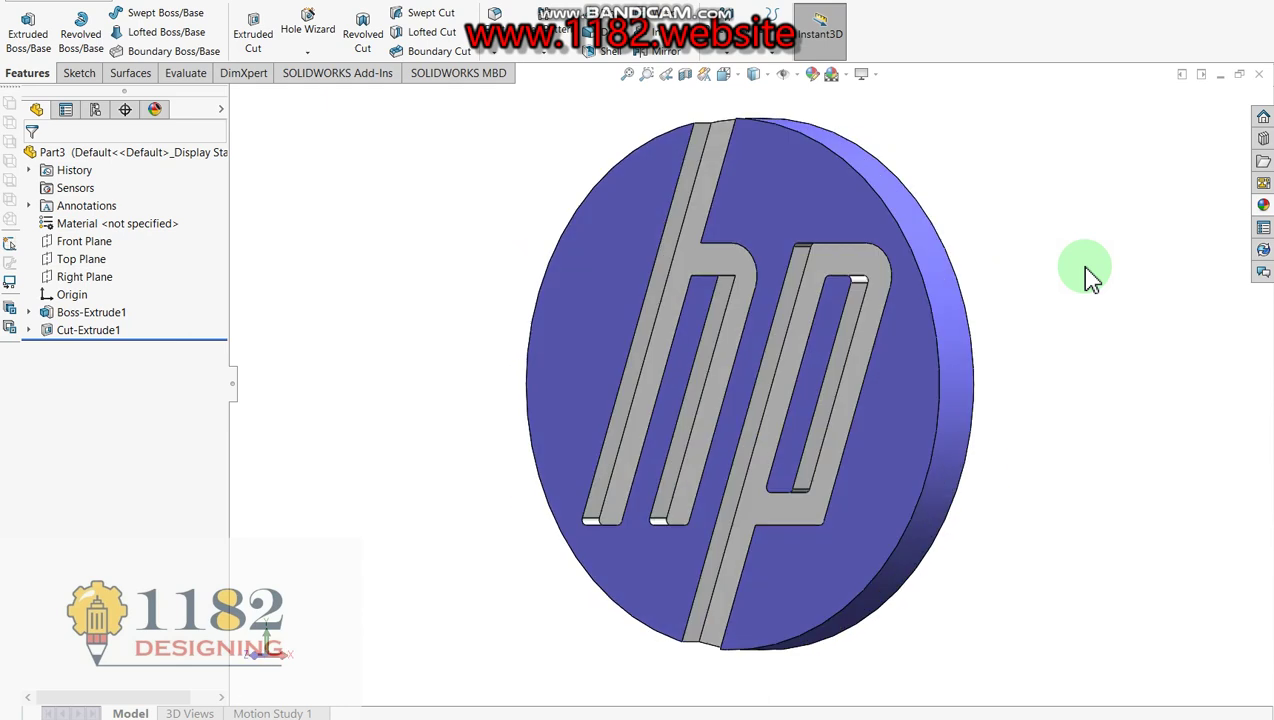
{"action": "key", "text": "ctrl+7"}
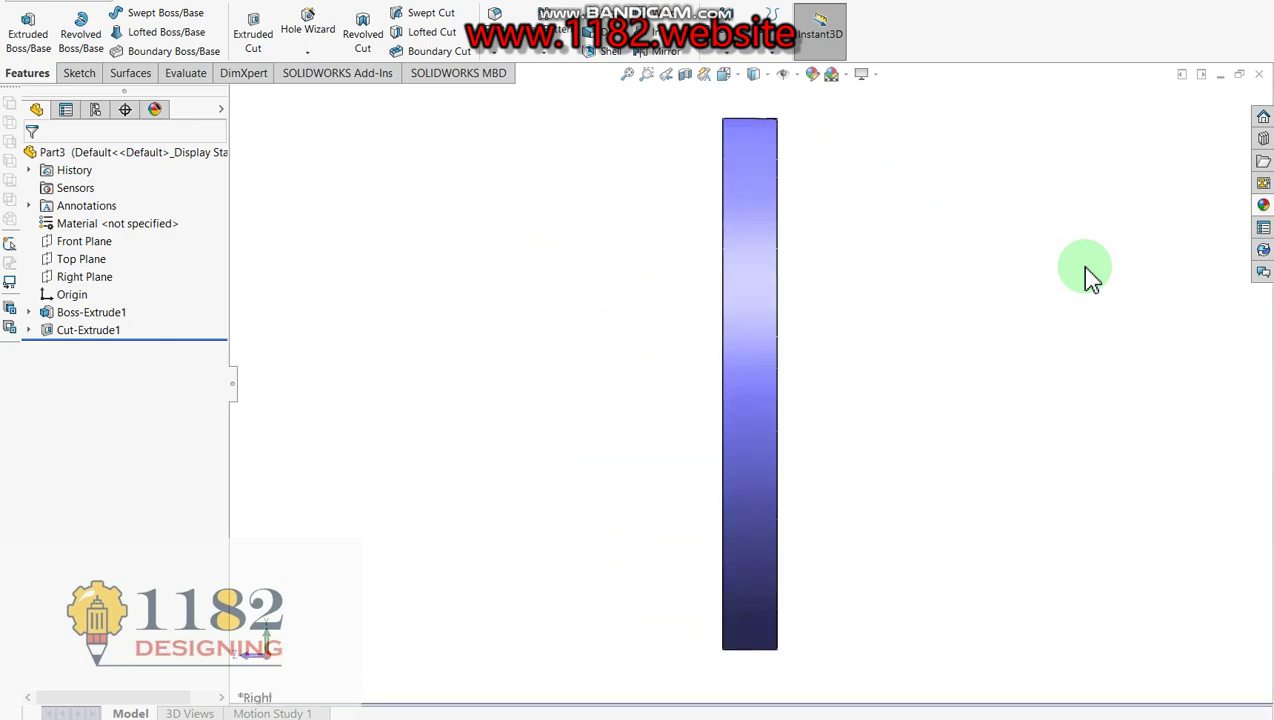
{"action": "key", "text": "ctrl+5"}
{"action": "key", "text": "ctrl+6"}
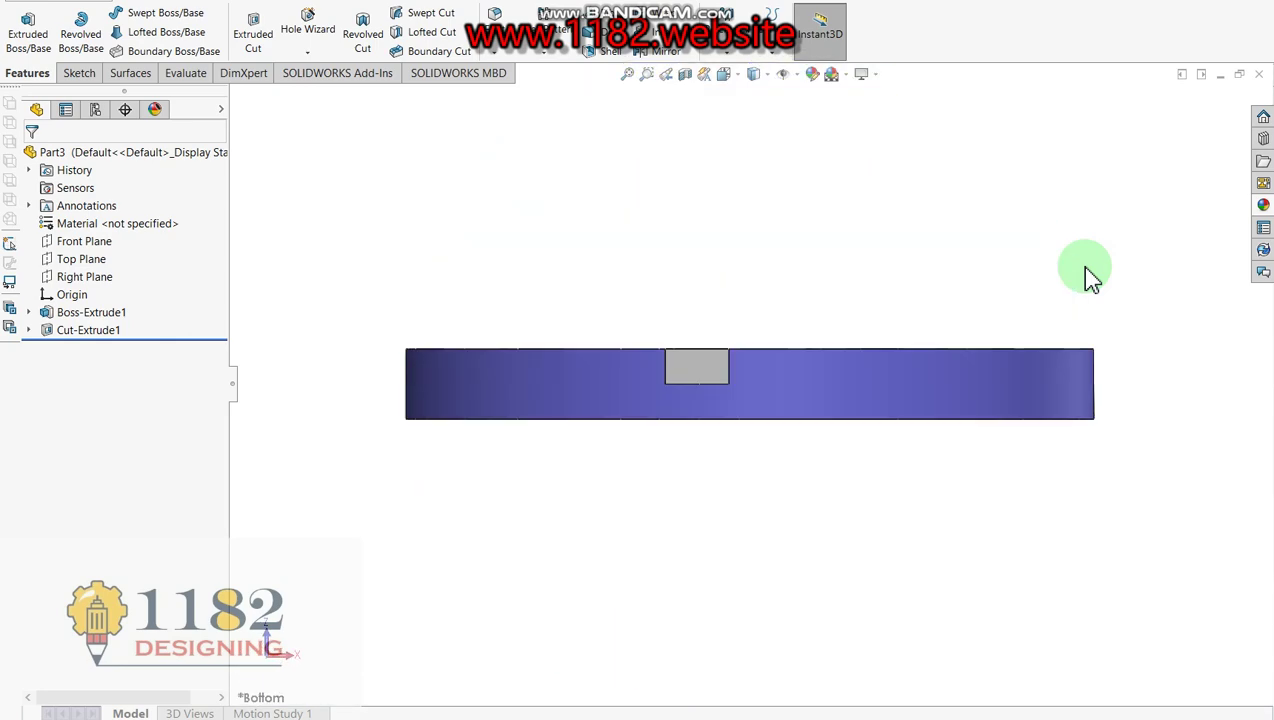
{"action": "key", "text": "ctrl+1"}
{"action": "key", "text": "ctrl+7"}
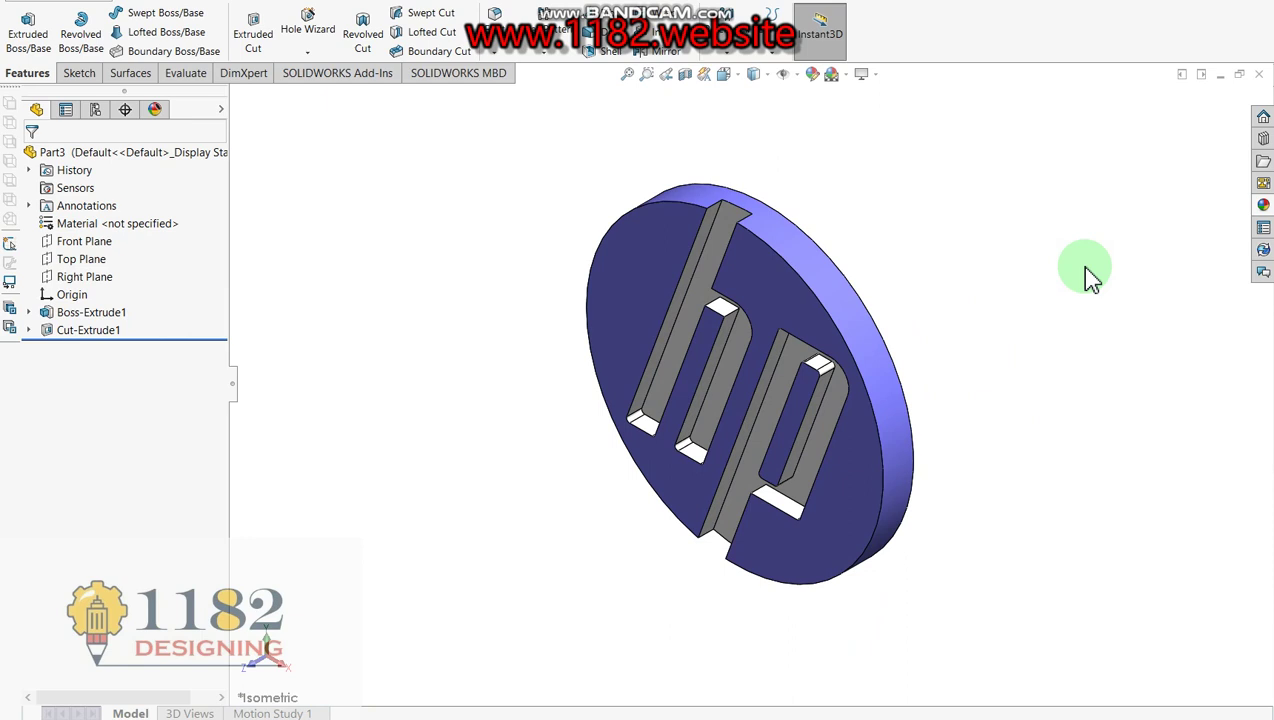
{"action": "key", "text": "ctrl+1"}
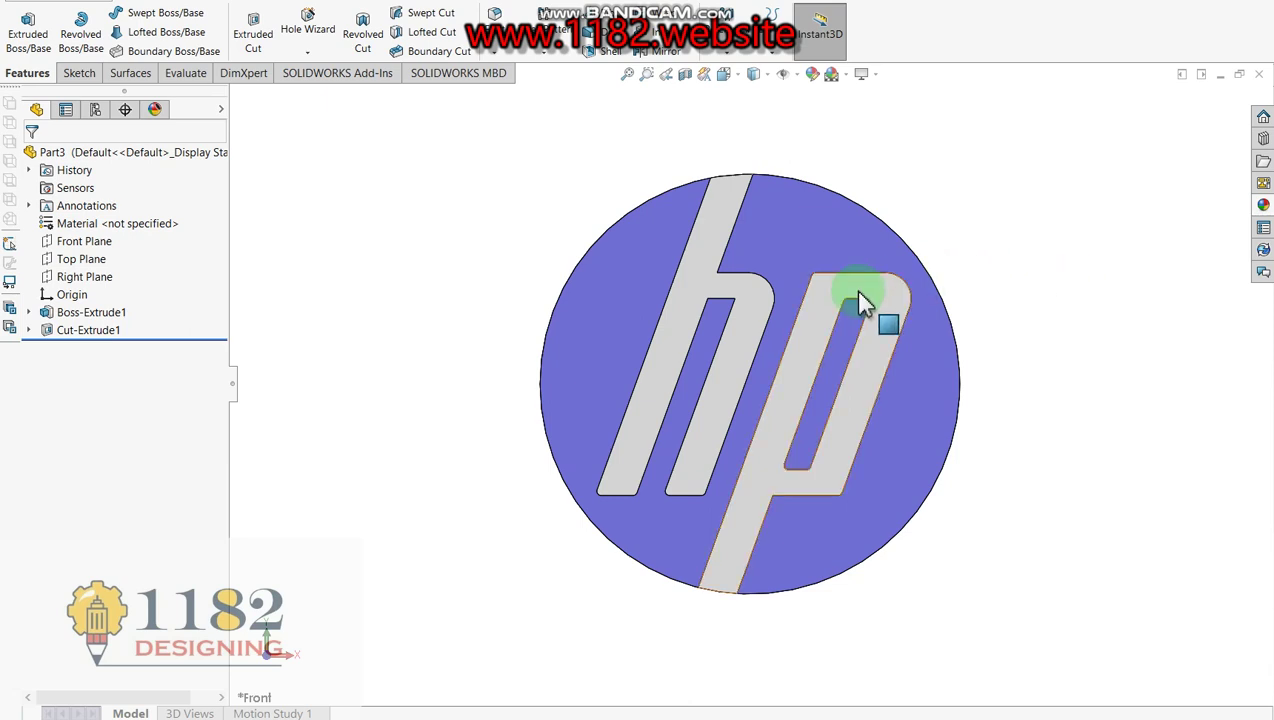
{"action": "scroll", "coordinate": [850, 320], "scroll_direction": "up", "scroll_amount": 1}
{"action": "scroll", "coordinate": [859, 332], "scroll_direction": "down", "scroll_amount": 1}
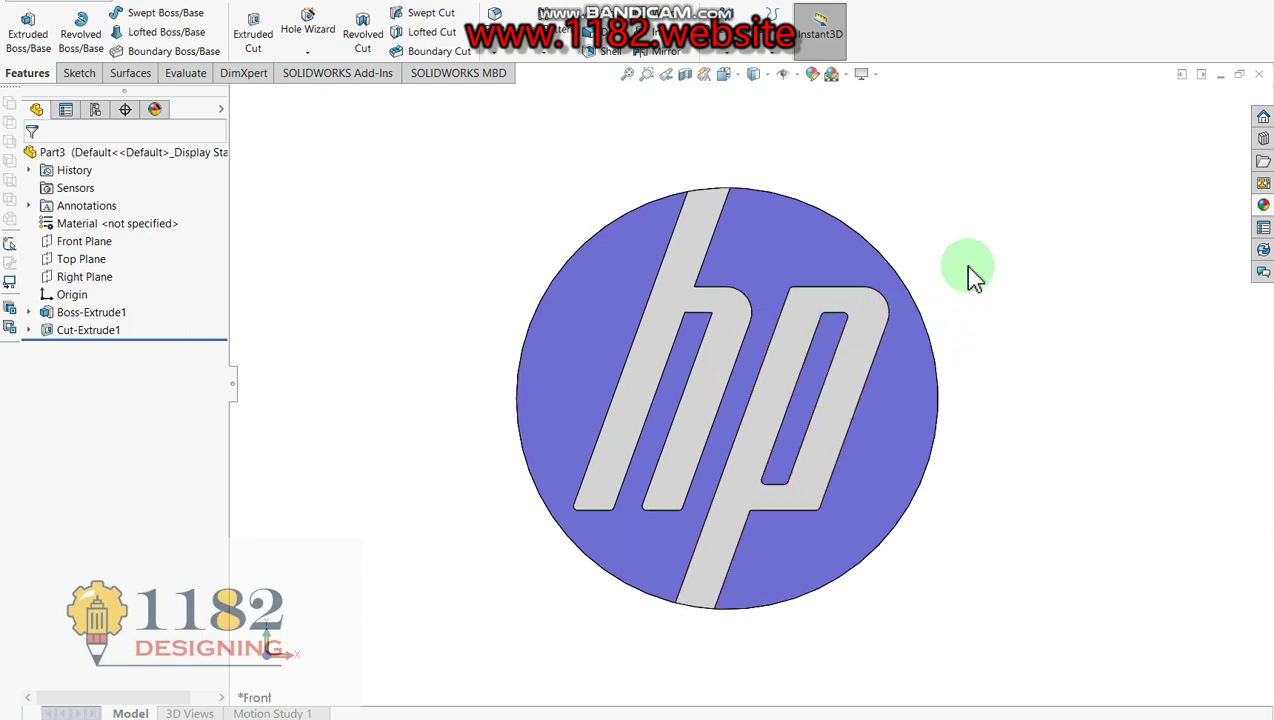